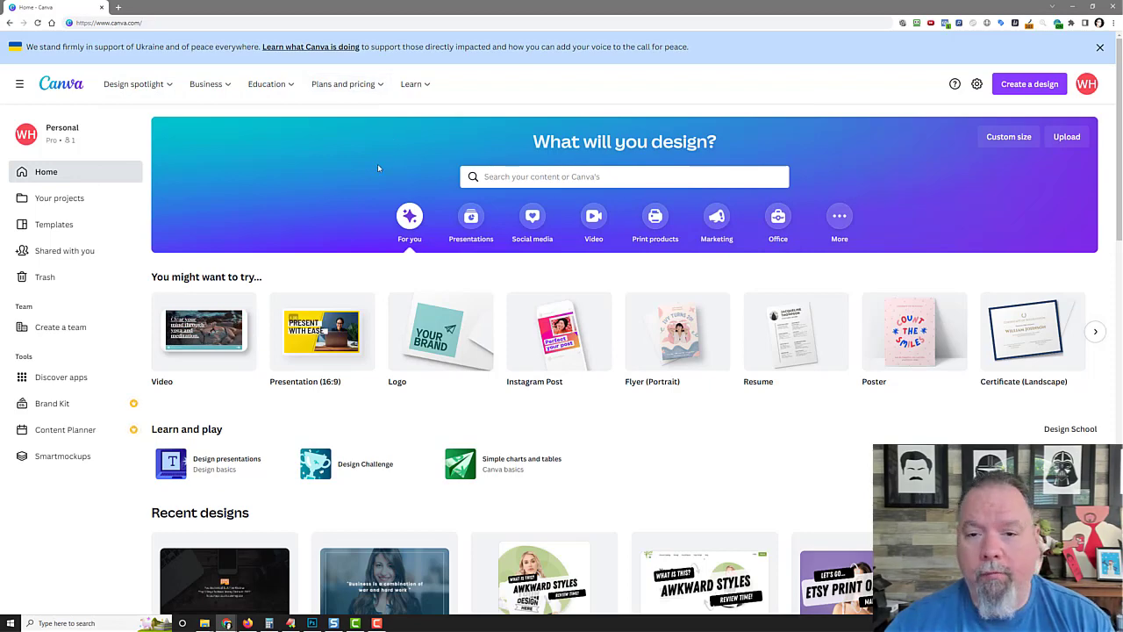
Step: Open the Canva Pro plan page and look through its overview of premium features and integrations
mouse_move(342, 83)
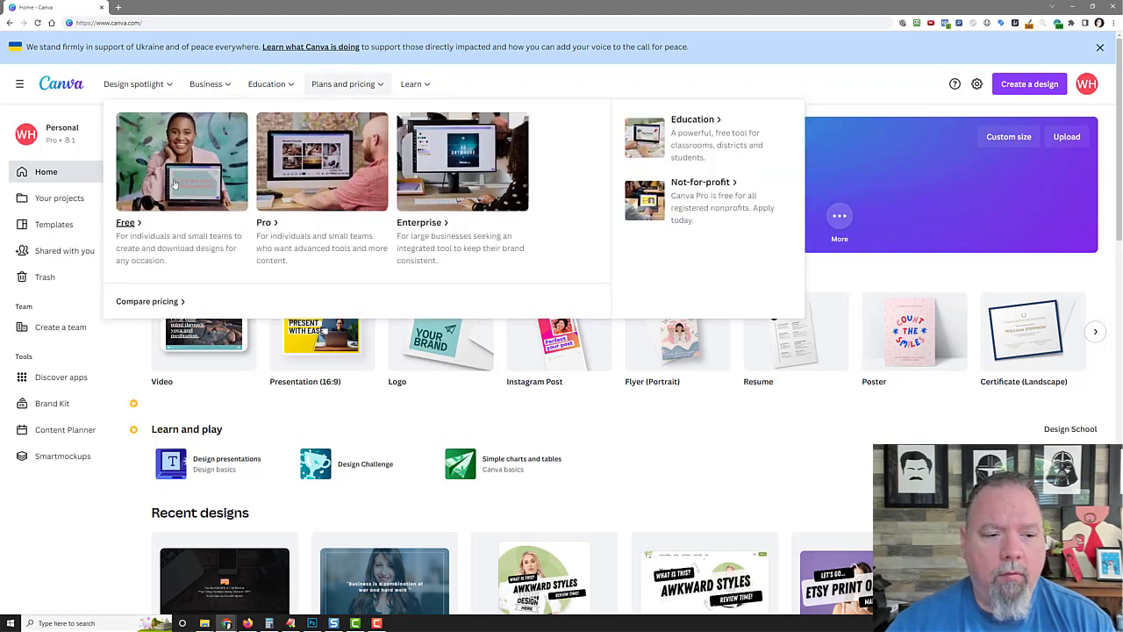
left_click(292, 161)
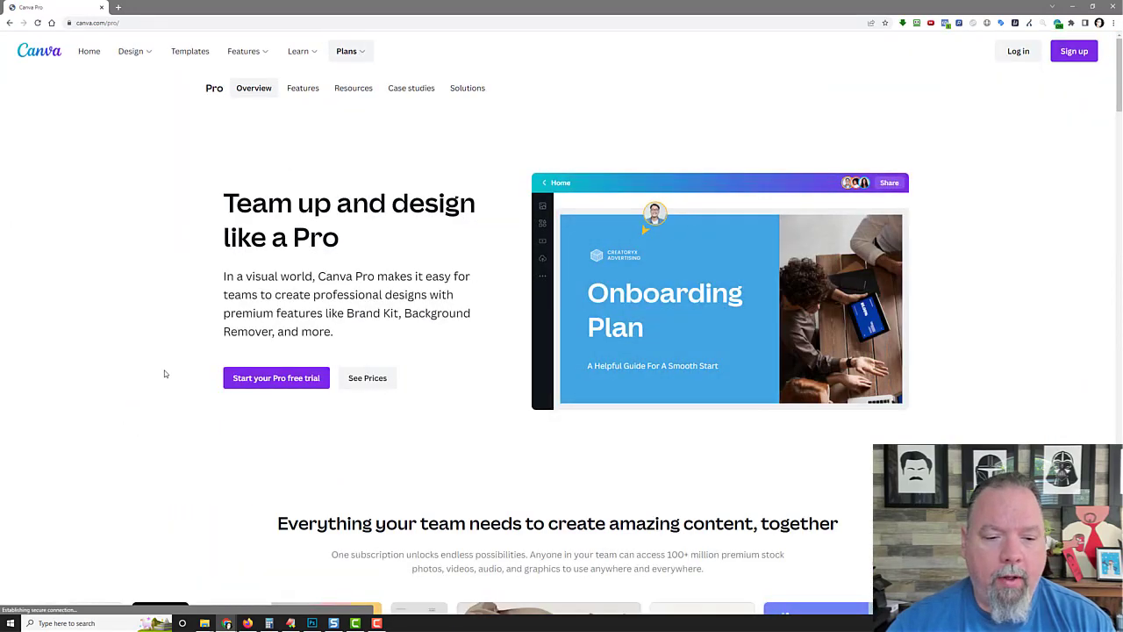
scroll(346, 454, "down", 3)
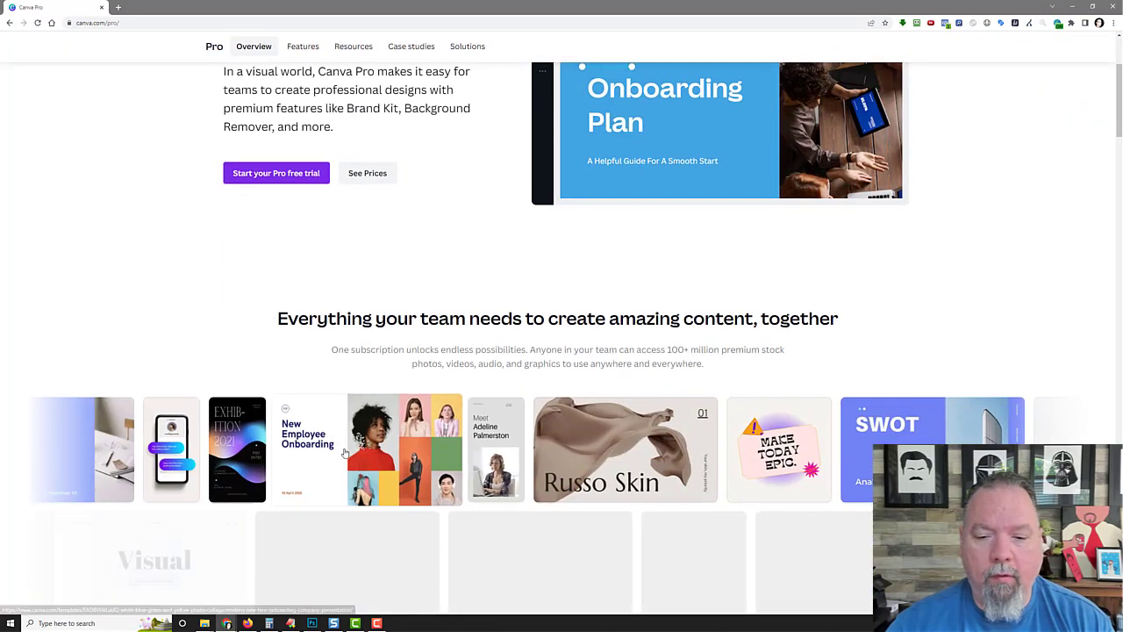
scroll(340, 449, "down", 5)
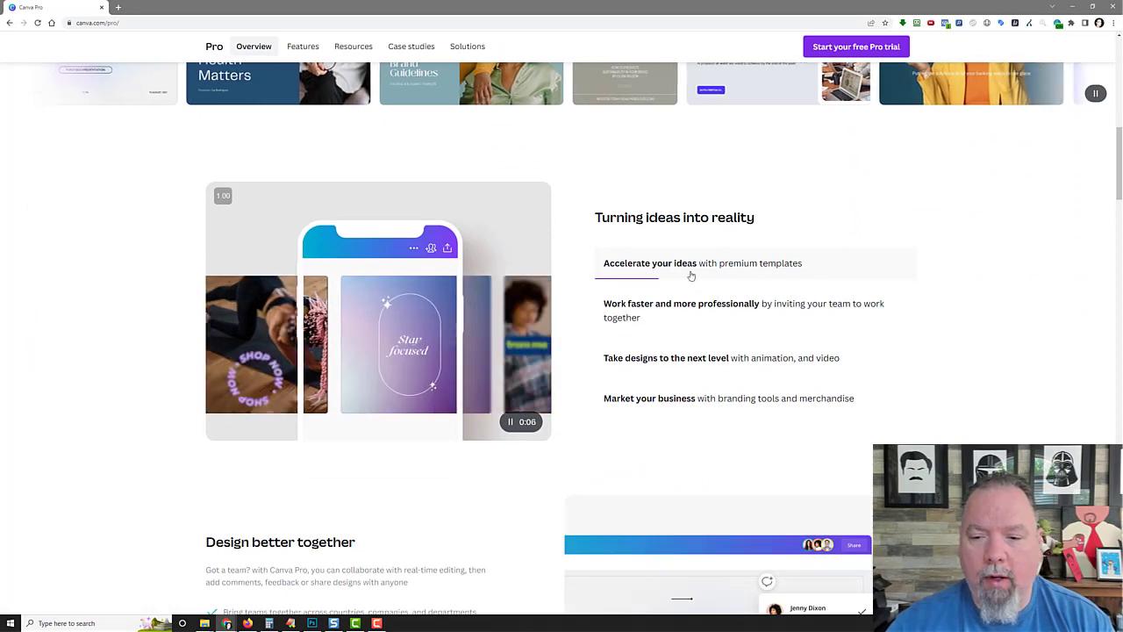
scroll(975, 316, "down", 3)
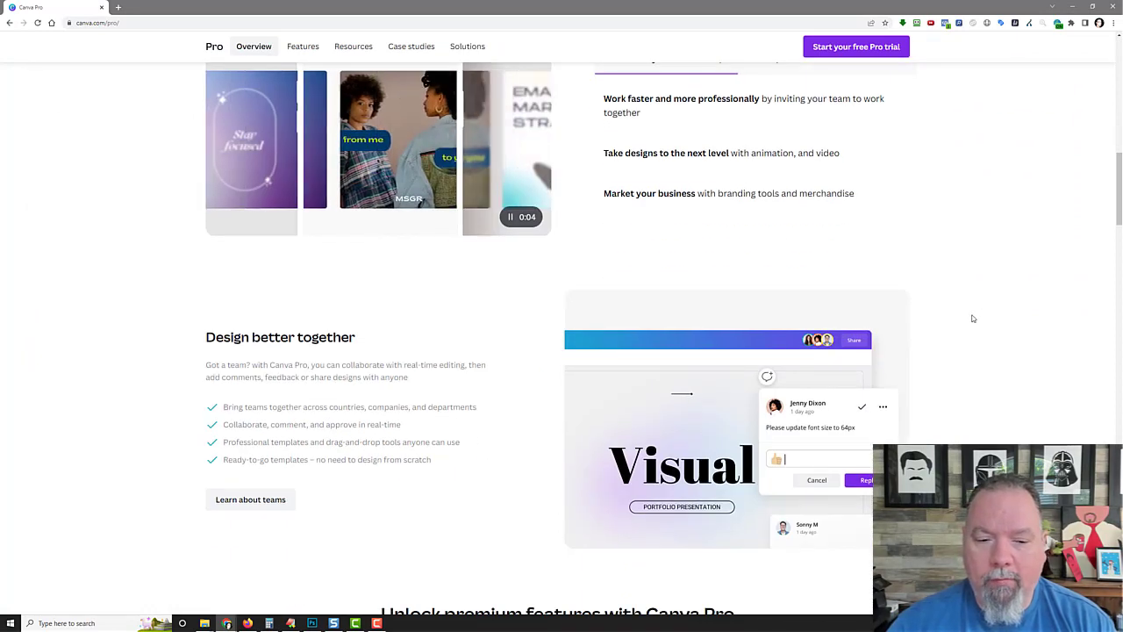
scroll(970, 318, "down", 5)
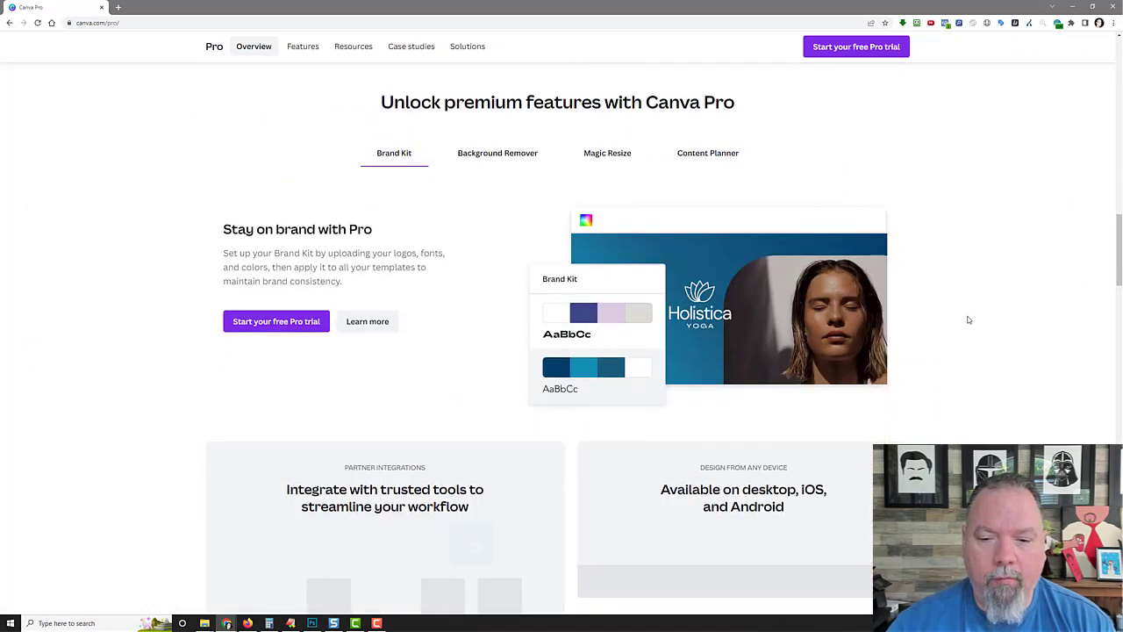
scroll(151, 387, "down", 3)
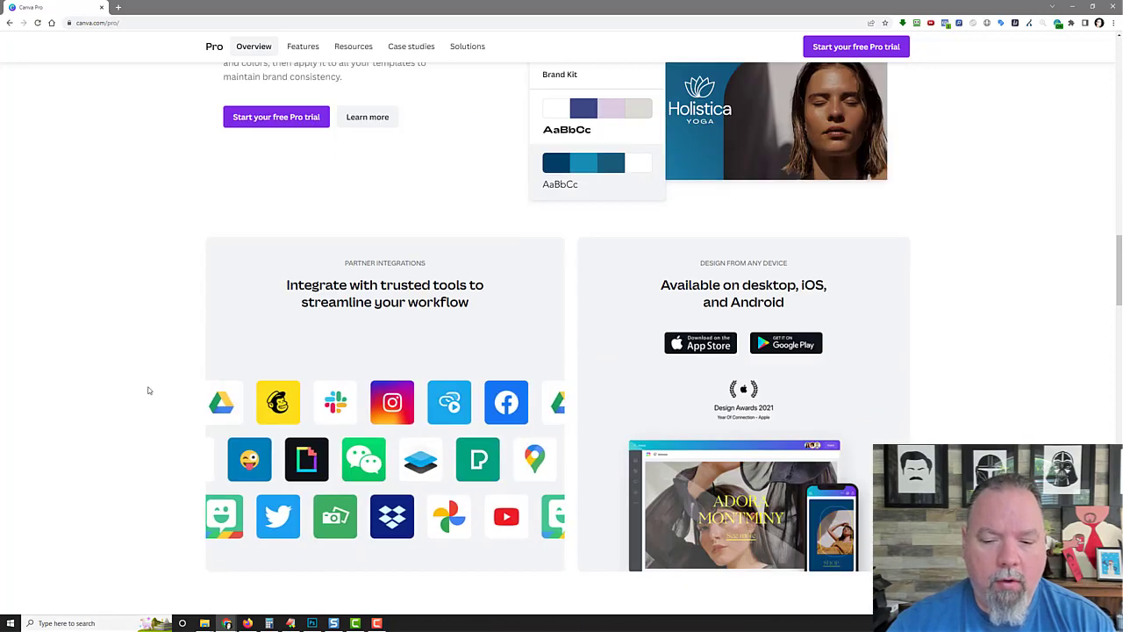
scroll(147, 386, "up", 10)
scroll(150, 385, "up", 10)
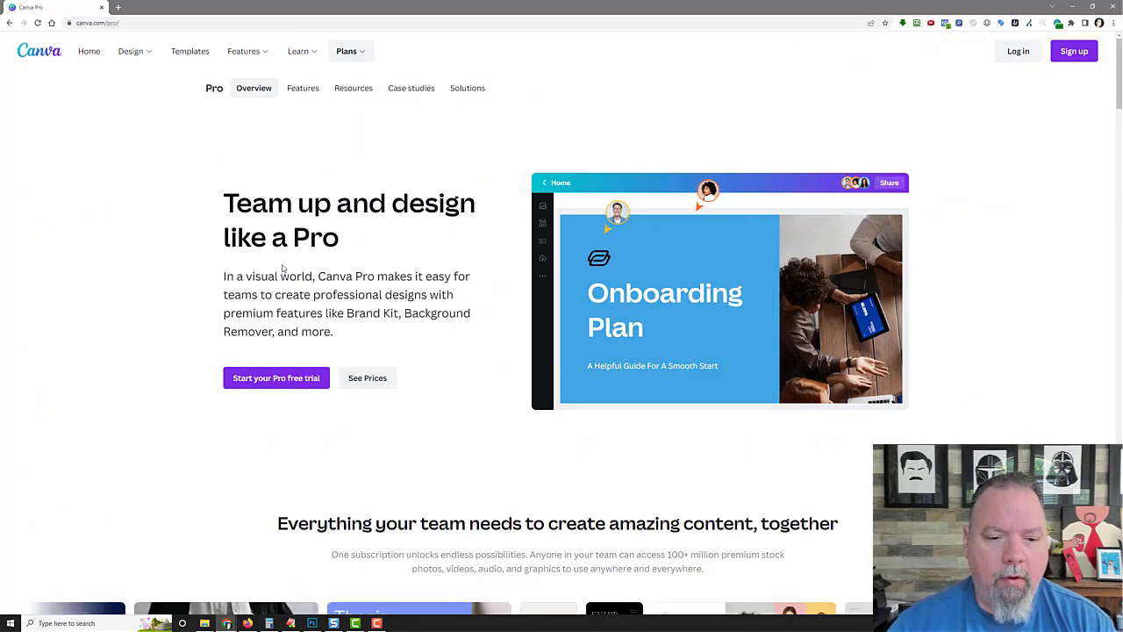
Step: Compare the monthly and yearly prices of the Pro plan for 1 - 5 users
left_click(351, 377)
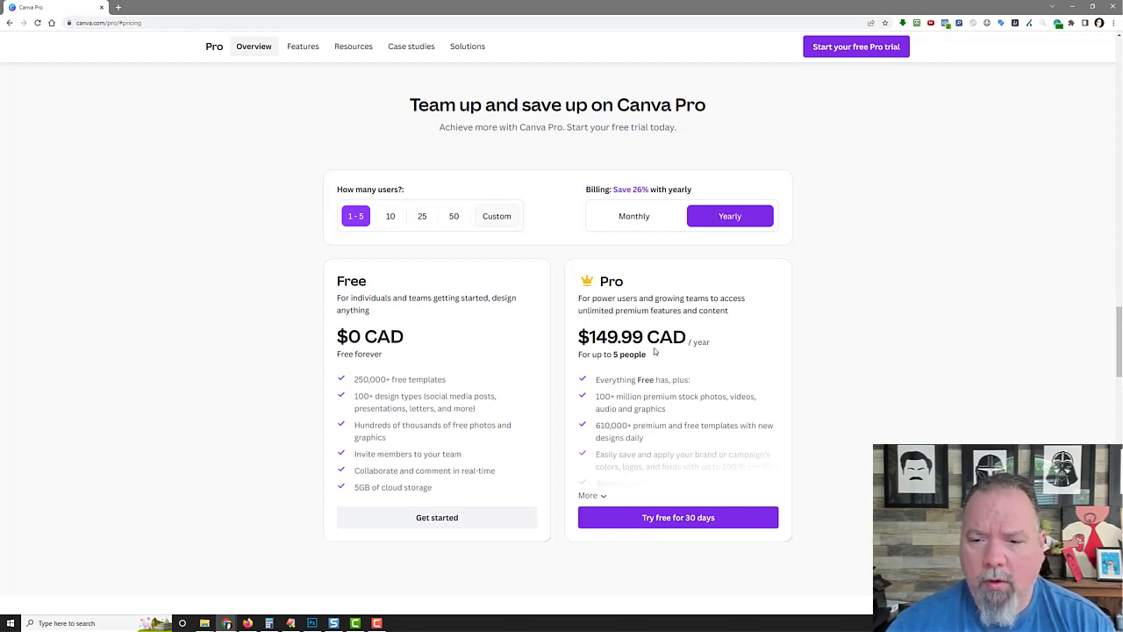
left_click(632, 219)
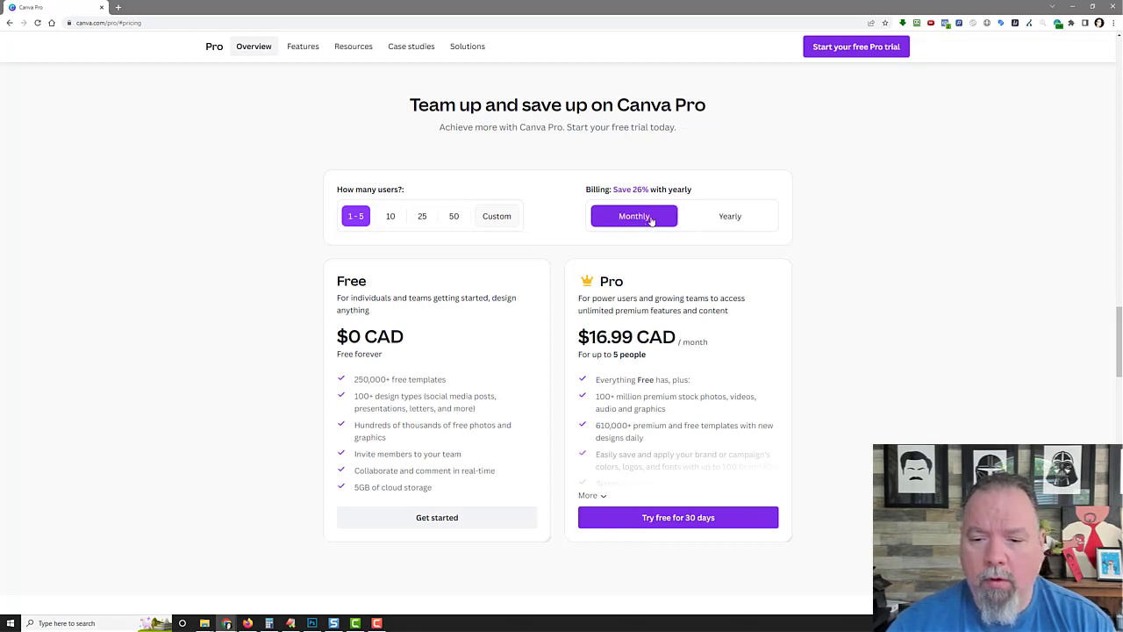
left_click(713, 224)
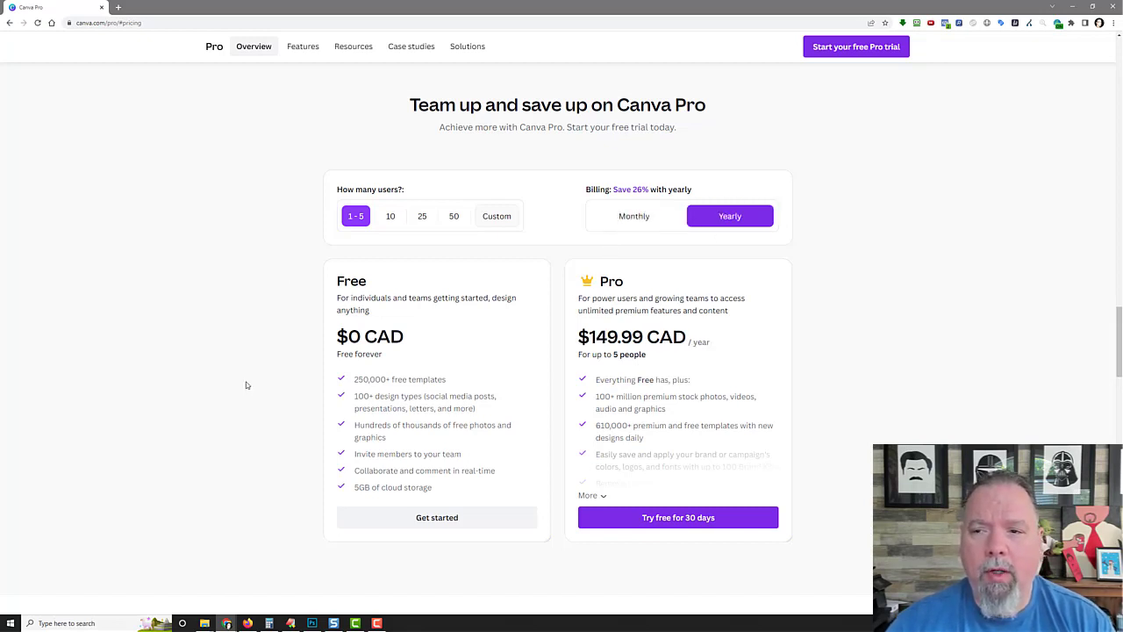
scroll(163, 220, "up", 20)
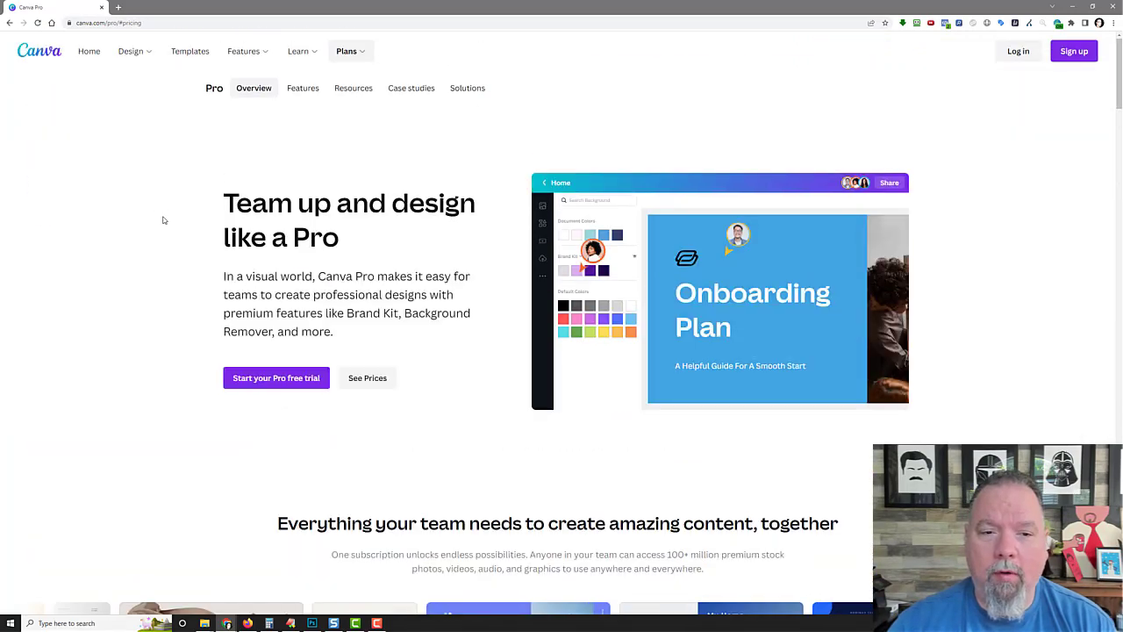
Step: Return to the home page and search the templates for "logo"
left_click(54, 58)
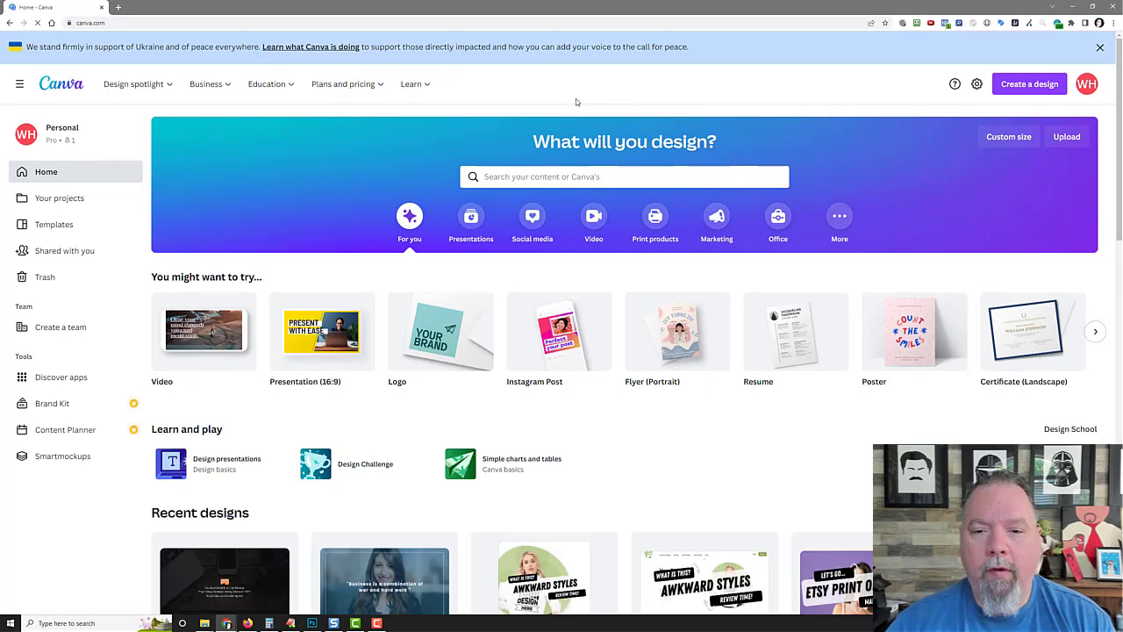
left_click(574, 178)
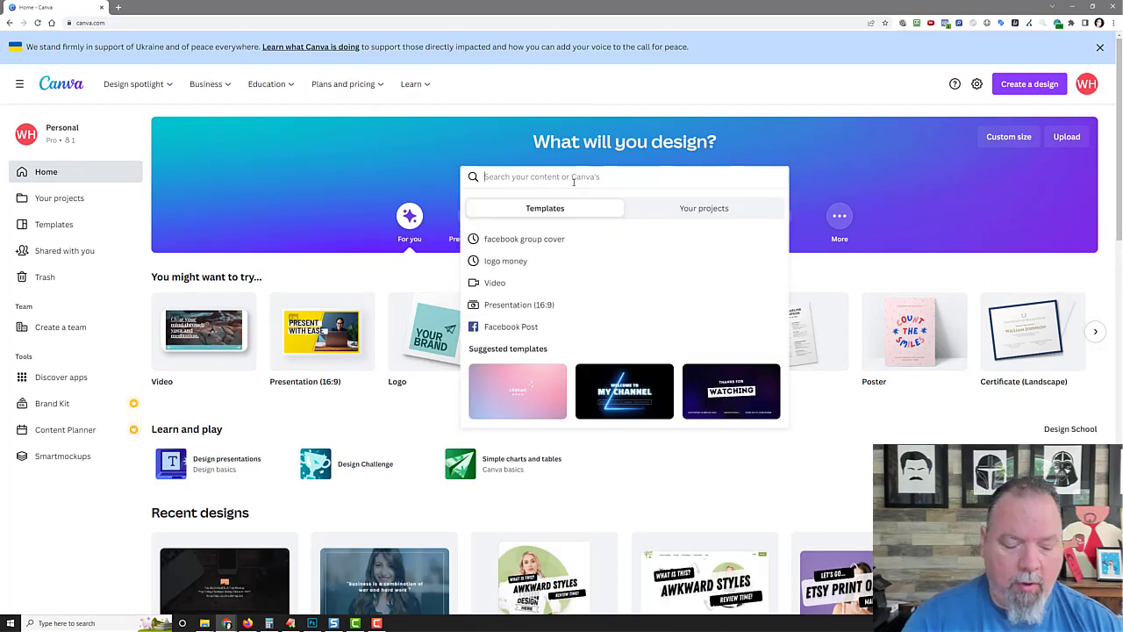
type("logo")
key("Return")
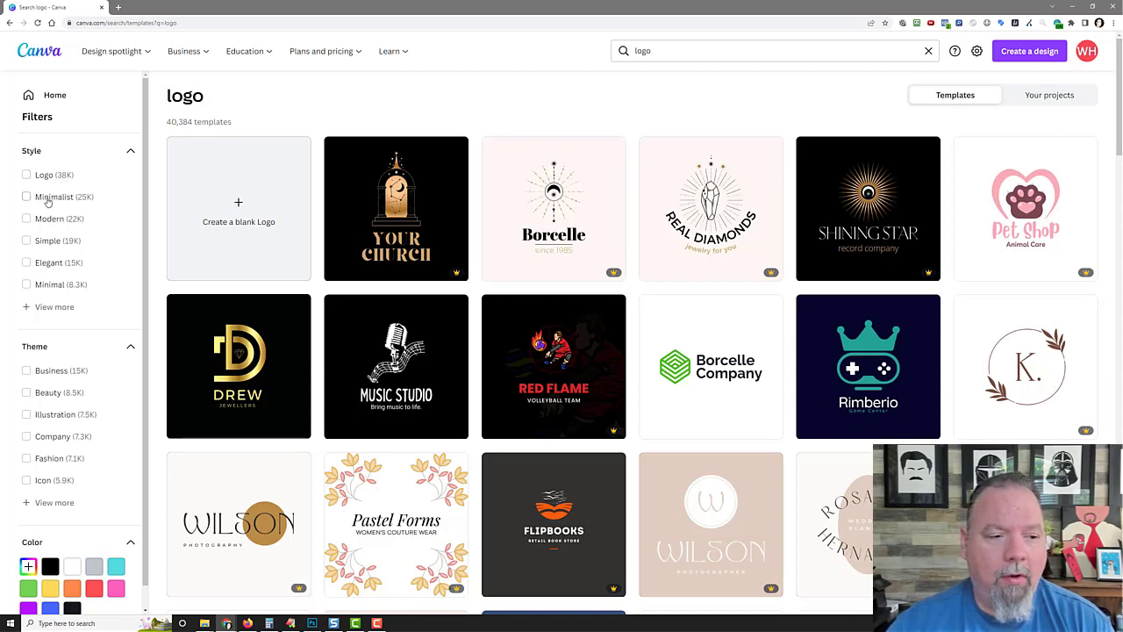
Step: Try filtering the logo templates by the Clean style and remove that filter again
left_click(54, 307)
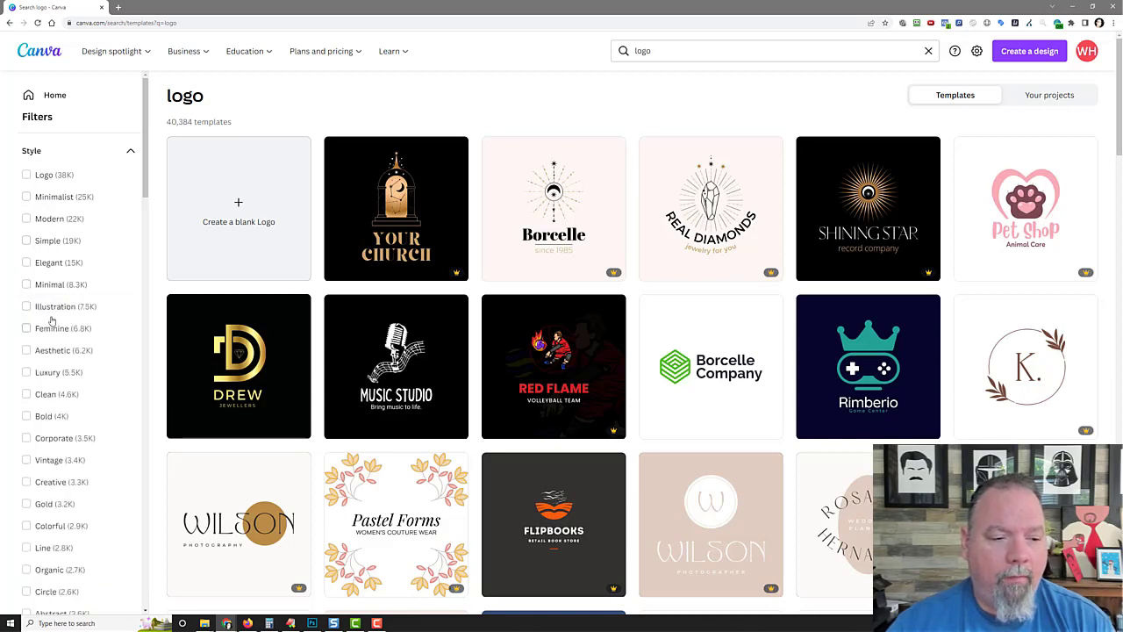
left_click(27, 394)
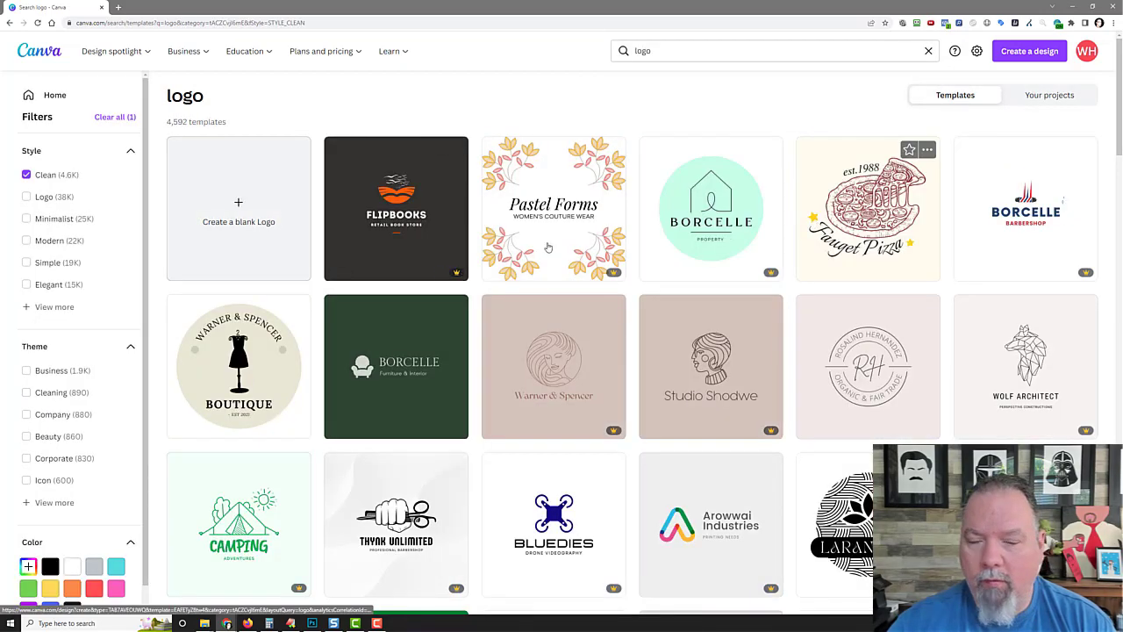
left_click(28, 174)
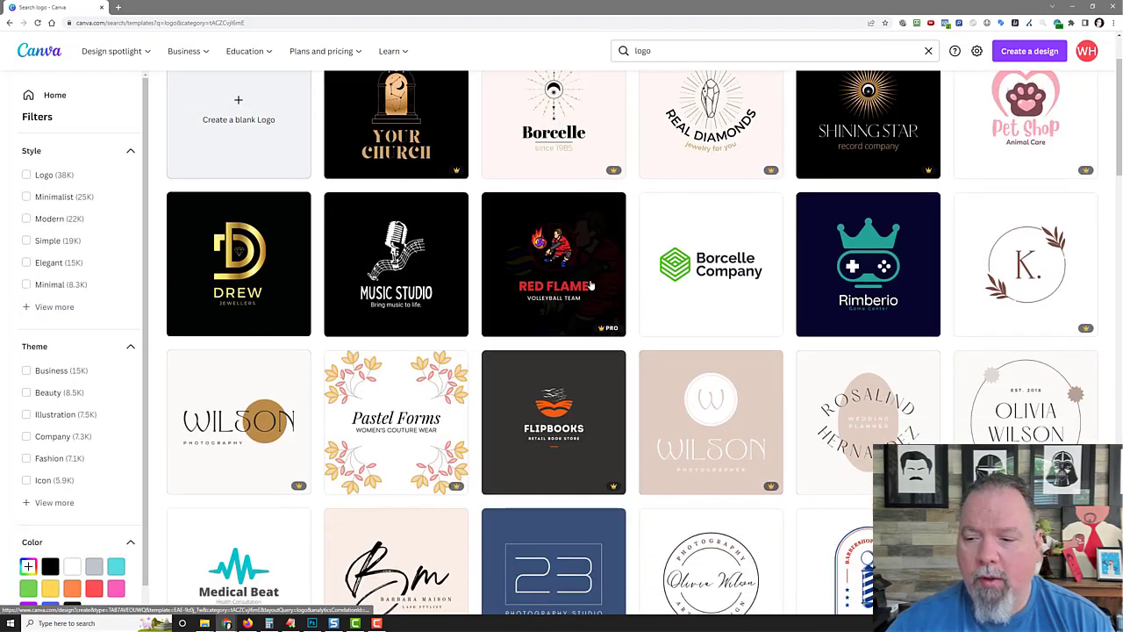
Step: Browse the logo templates and open the Fauget fried chicken logo with the thumbs-up rooster for editing
scroll(592, 284, "down", 1)
scroll(591, 286, "down", 2)
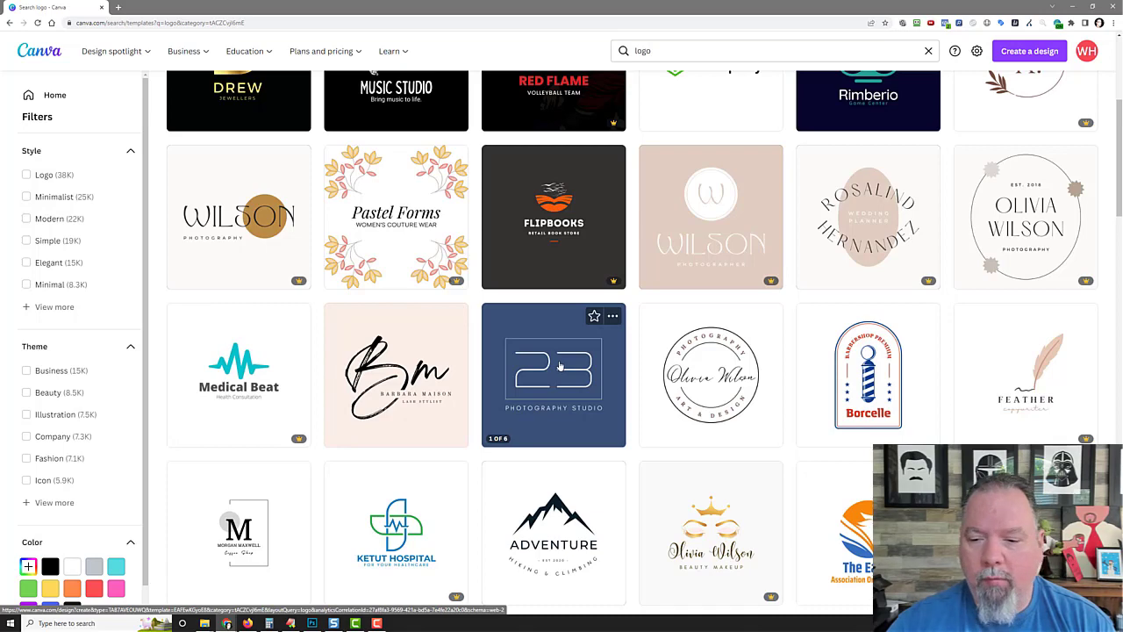
scroll(560, 365, "down", 3)
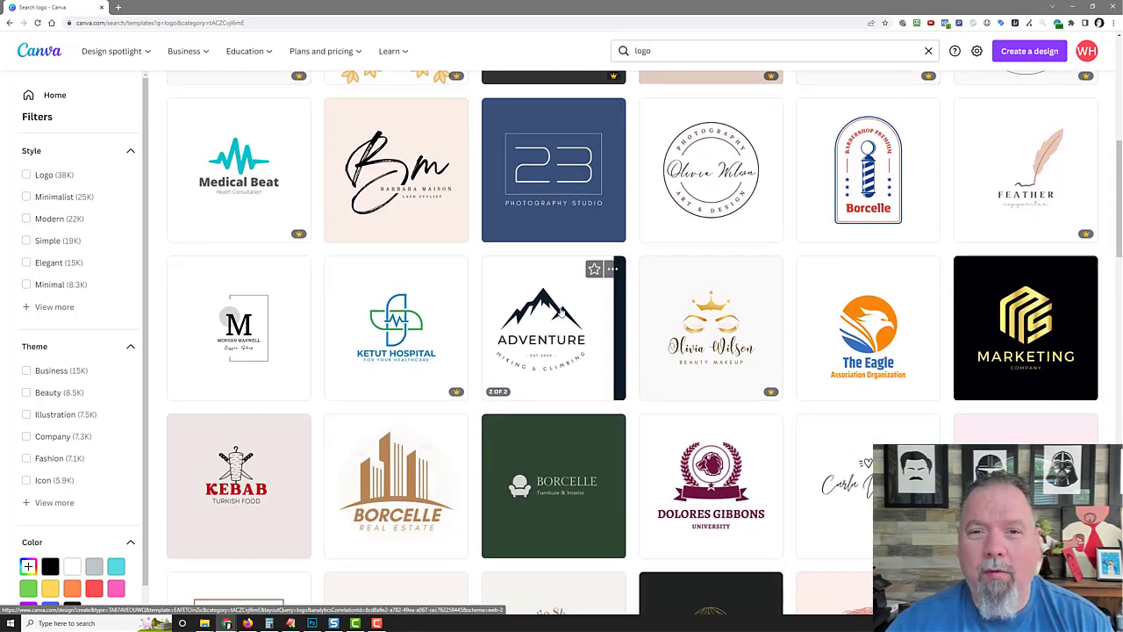
scroll(560, 314, "down", 3)
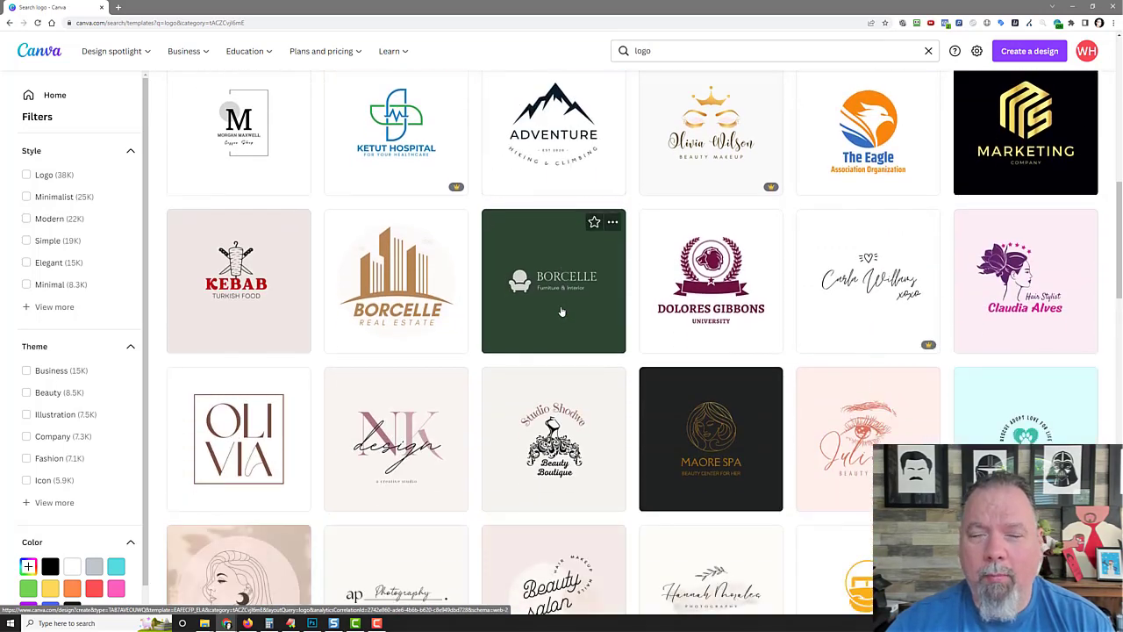
scroll(561, 312, "down", 3)
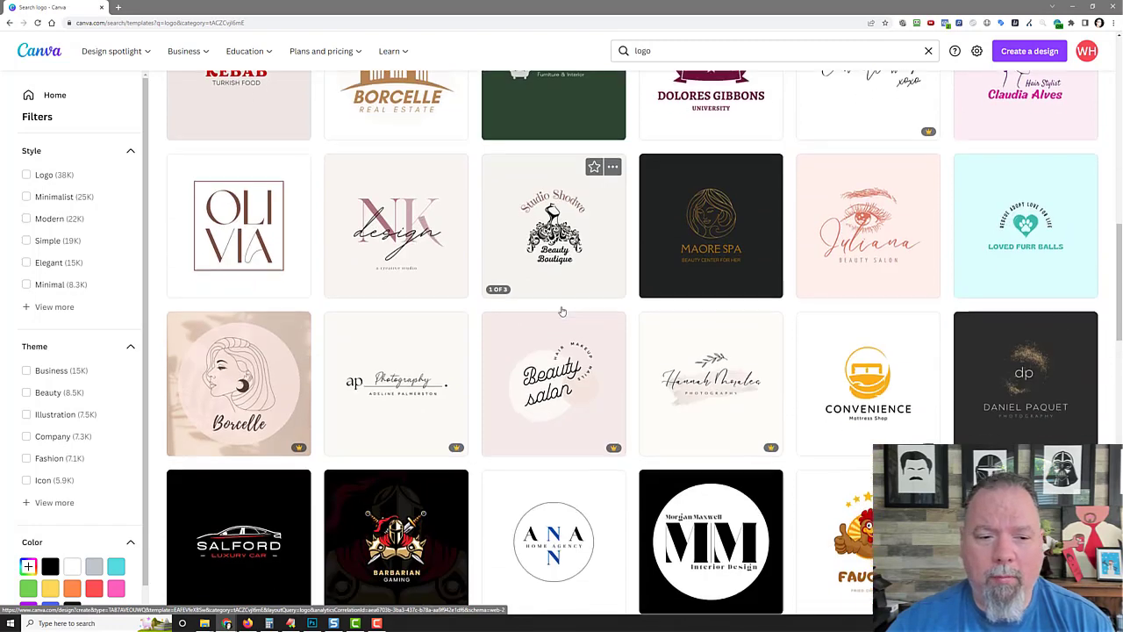
scroll(562, 312, "down", 3)
scroll(562, 311, "down", 3)
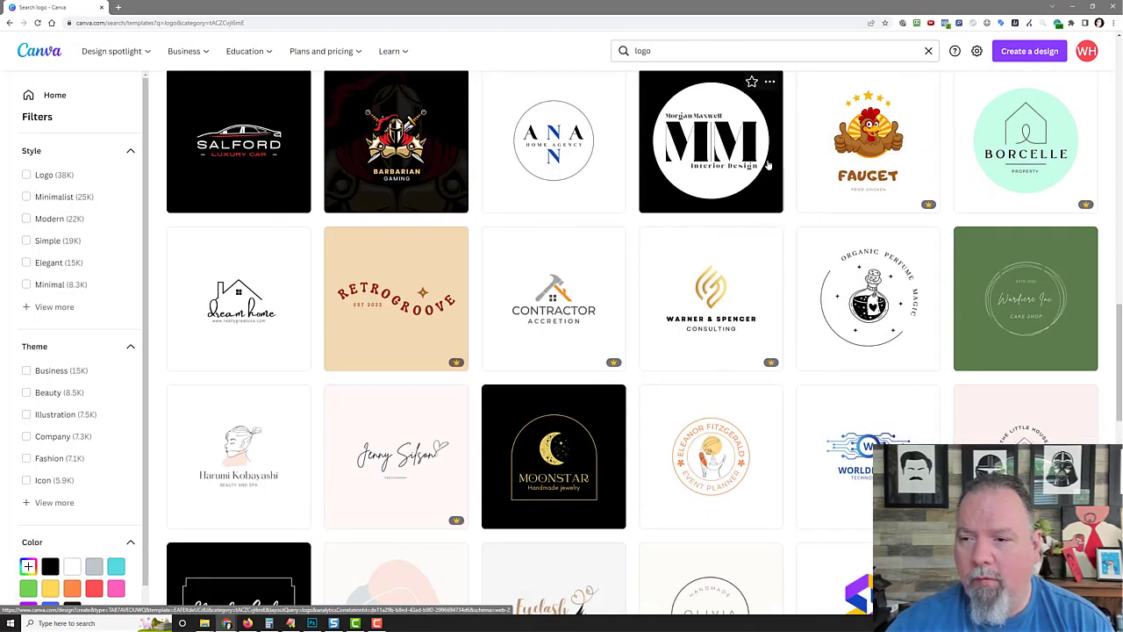
left_click(865, 146)
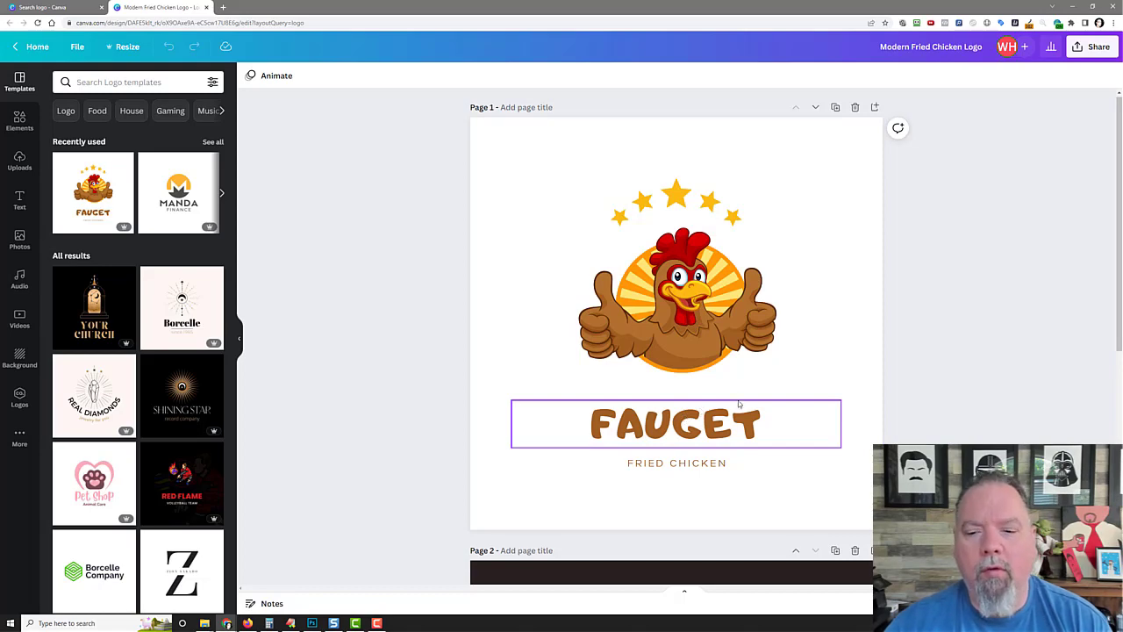
Step: Replace the logo's main heading FAUGET with "WILL's"
double_click(637, 411)
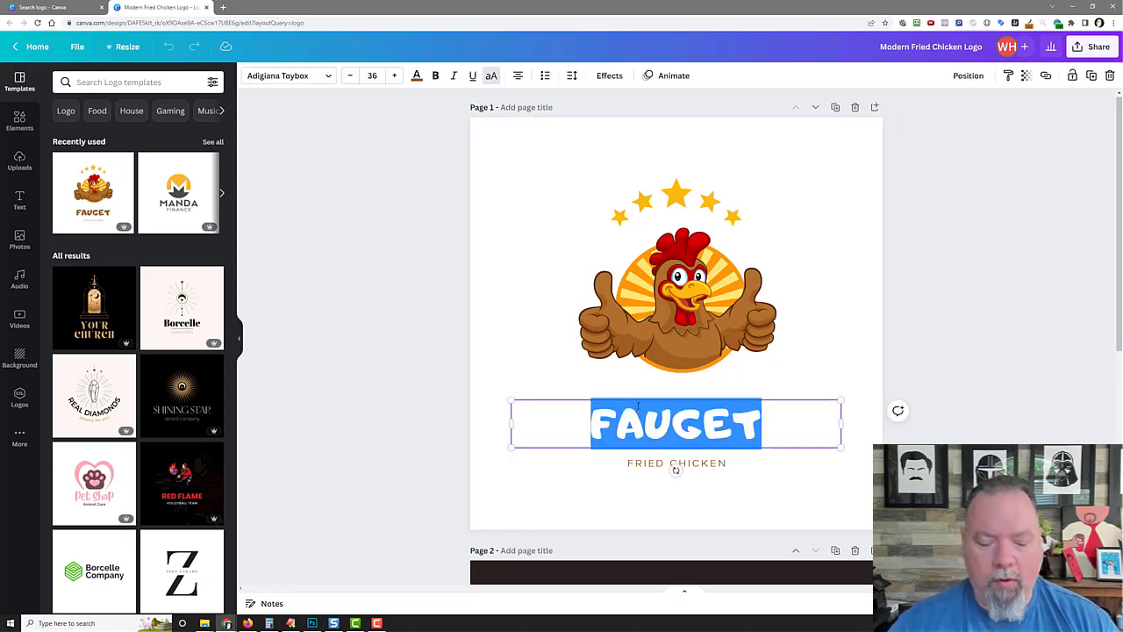
type("WILL's")
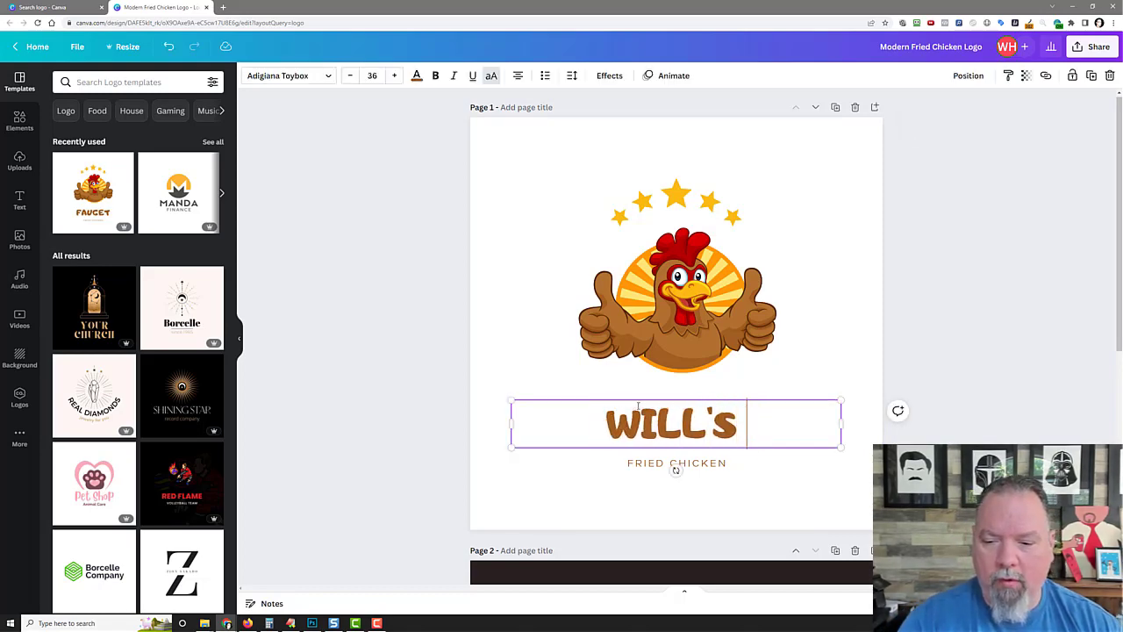
key("BackSpace")
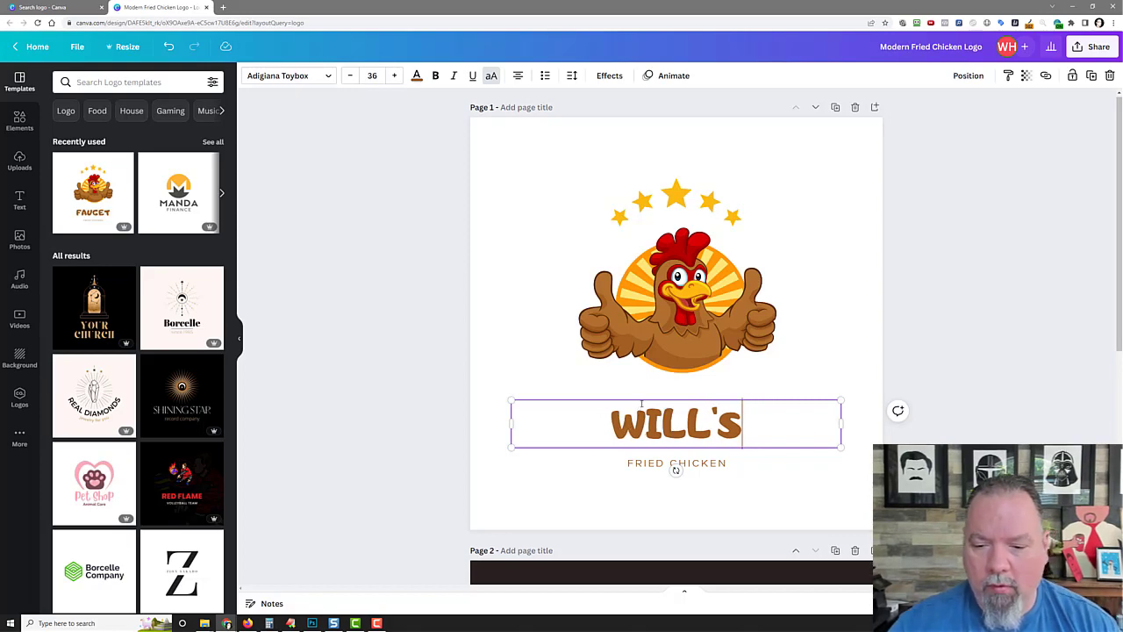
Step: Replace the FRIED CHICKEN tagline below the heading with "CHICKEN SHIRTS" and deselect the text
left_click(665, 462)
left_click(665, 462)
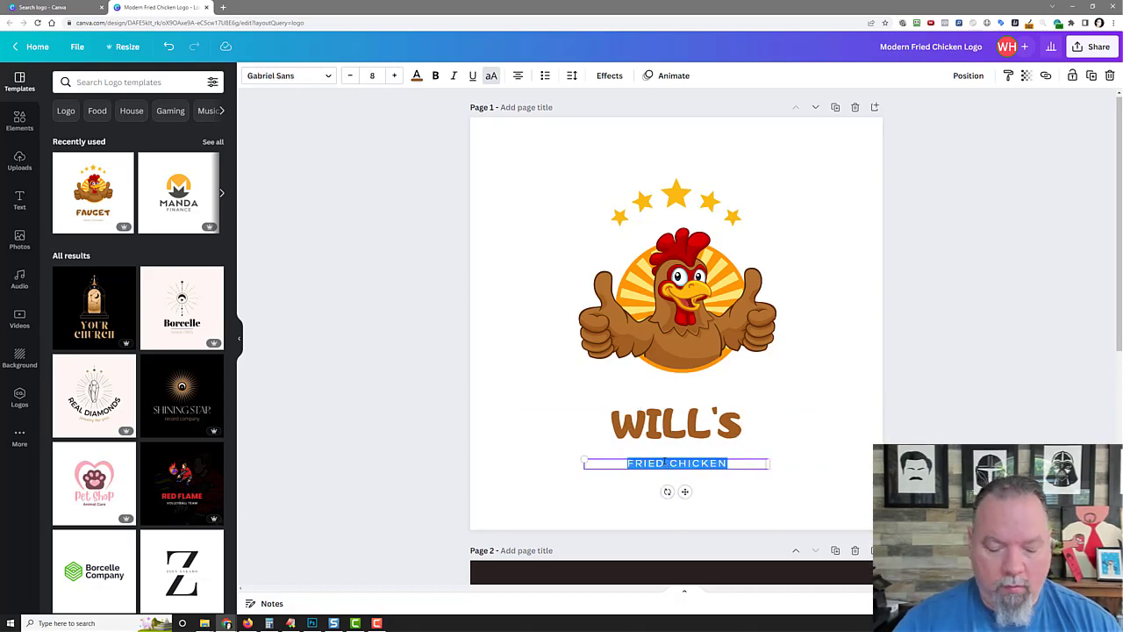
type("CHICKEN")
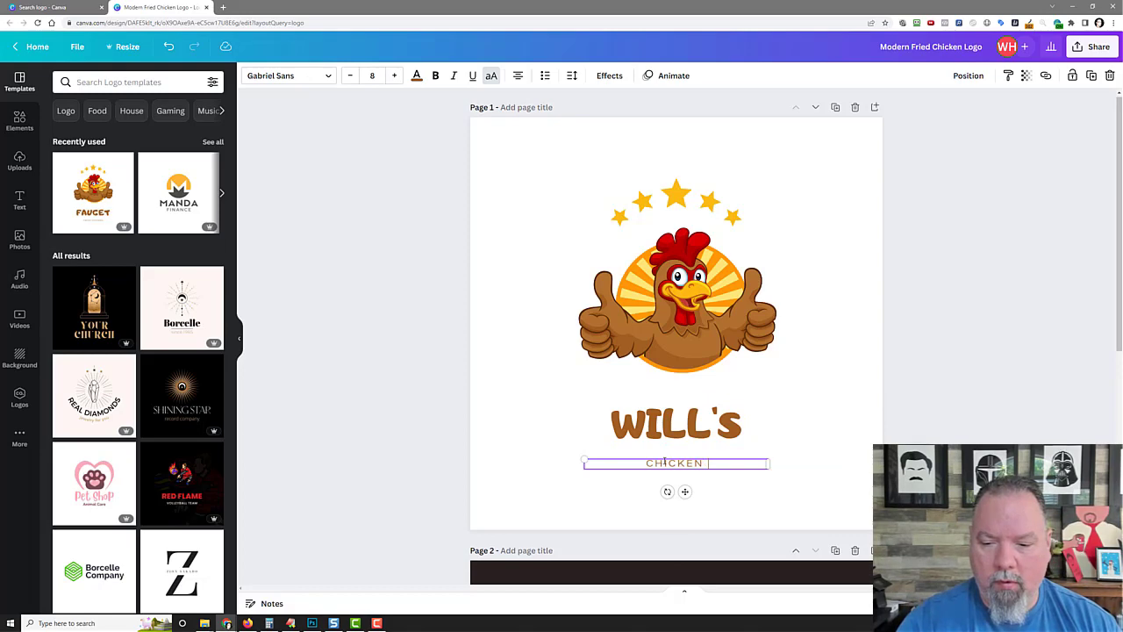
type(" SHIRTS")
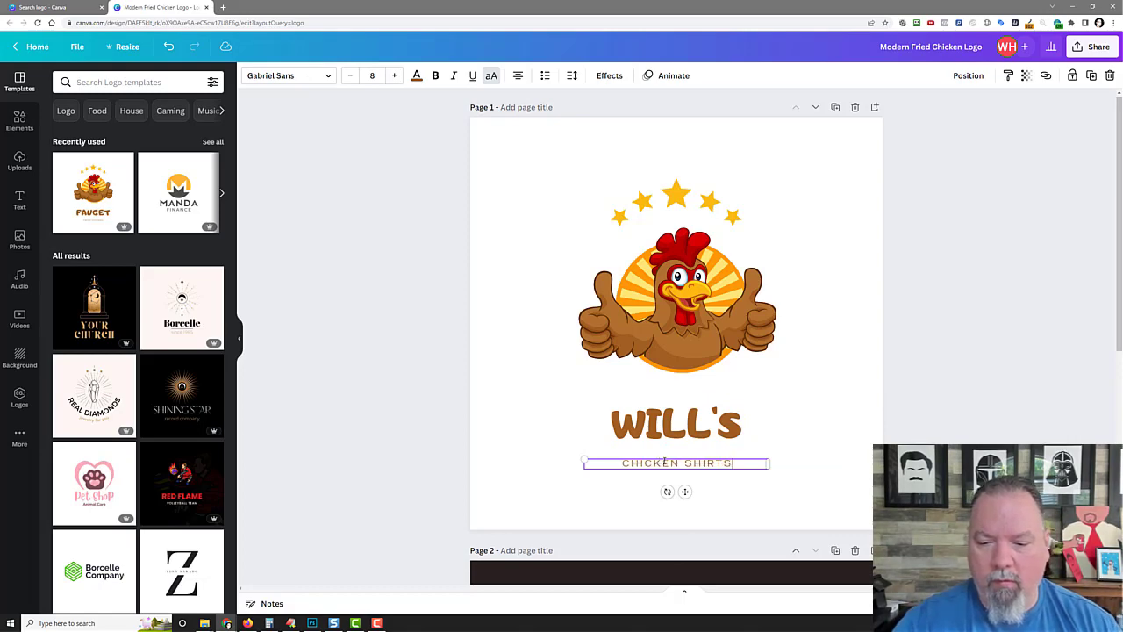
left_click(430, 241)
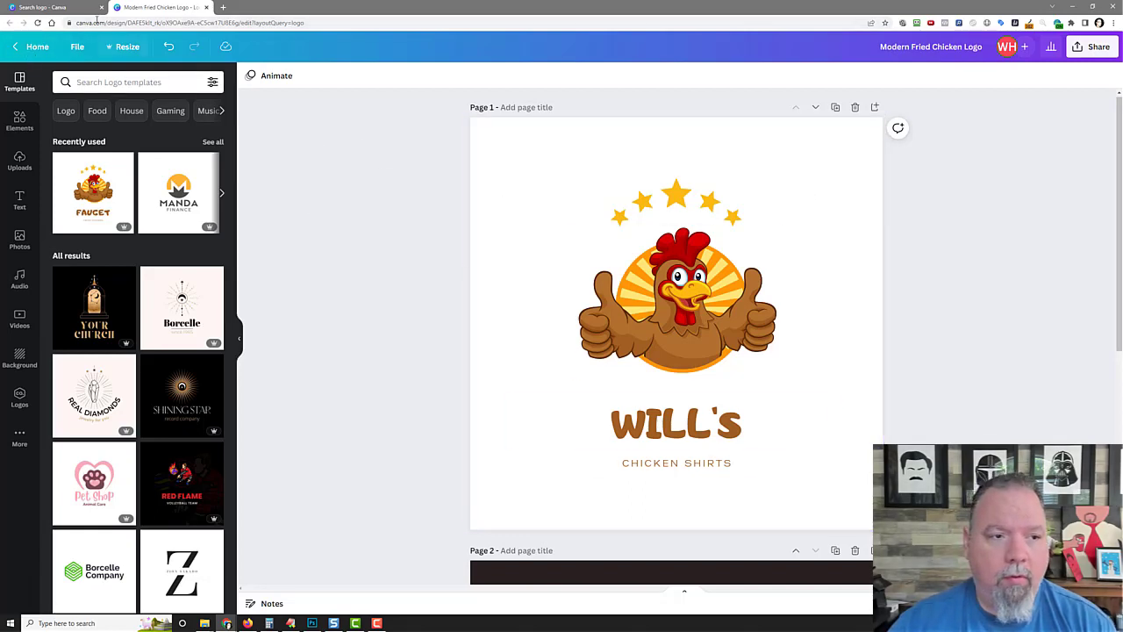
Step: Leave the rooster logo design for the home page and search the templates for "logo"
left_click(36, 48)
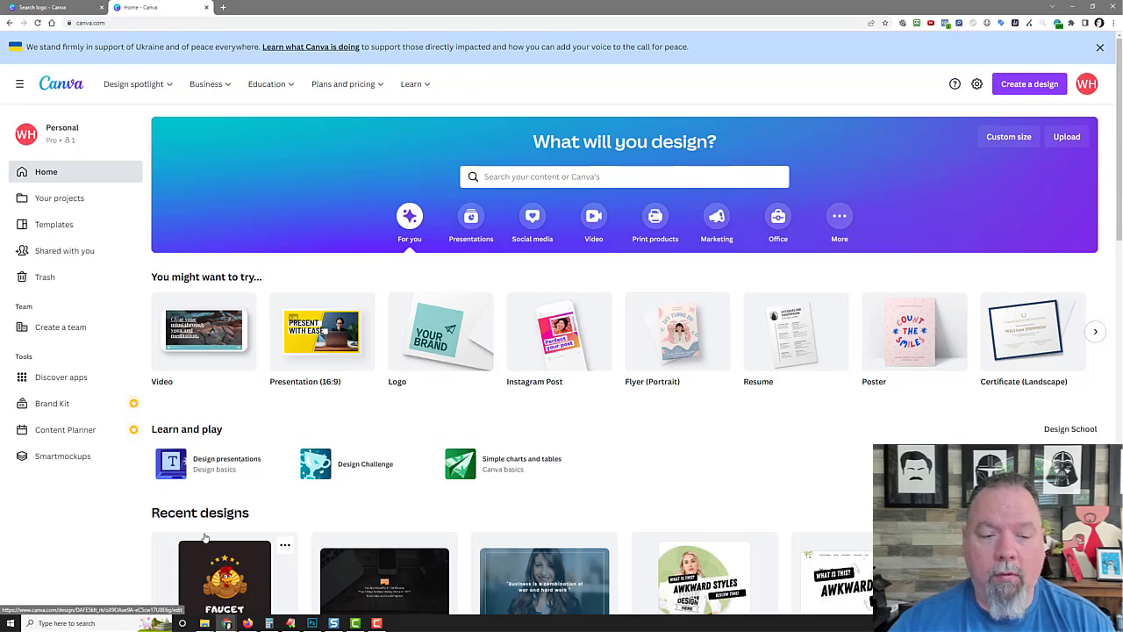
left_click(575, 176)
type("l")
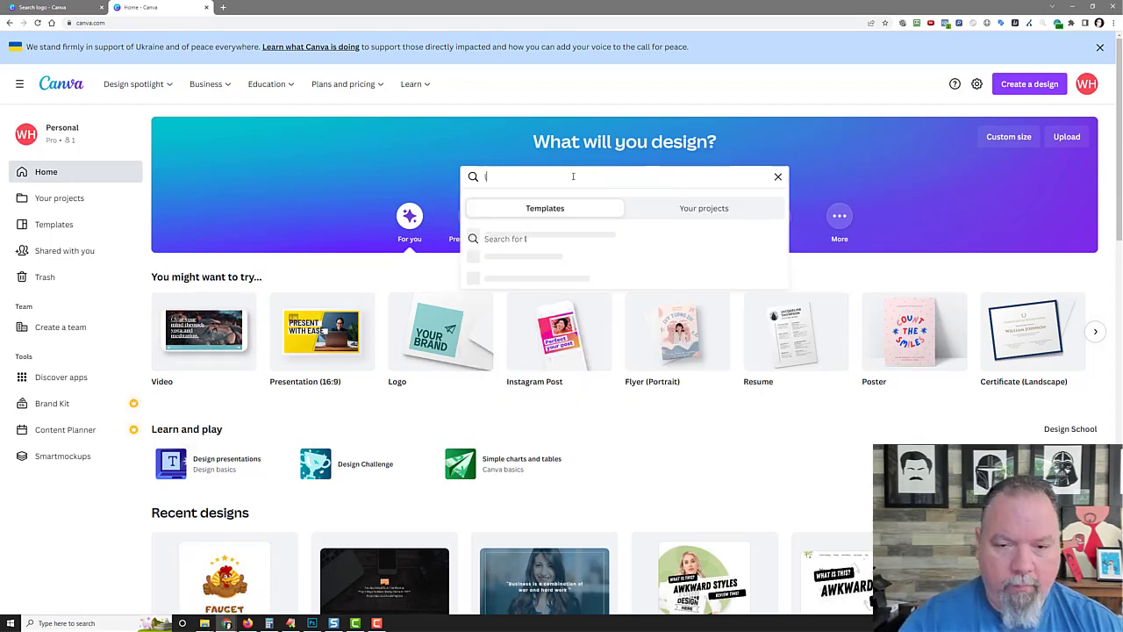
type("ogo")
key("Return")
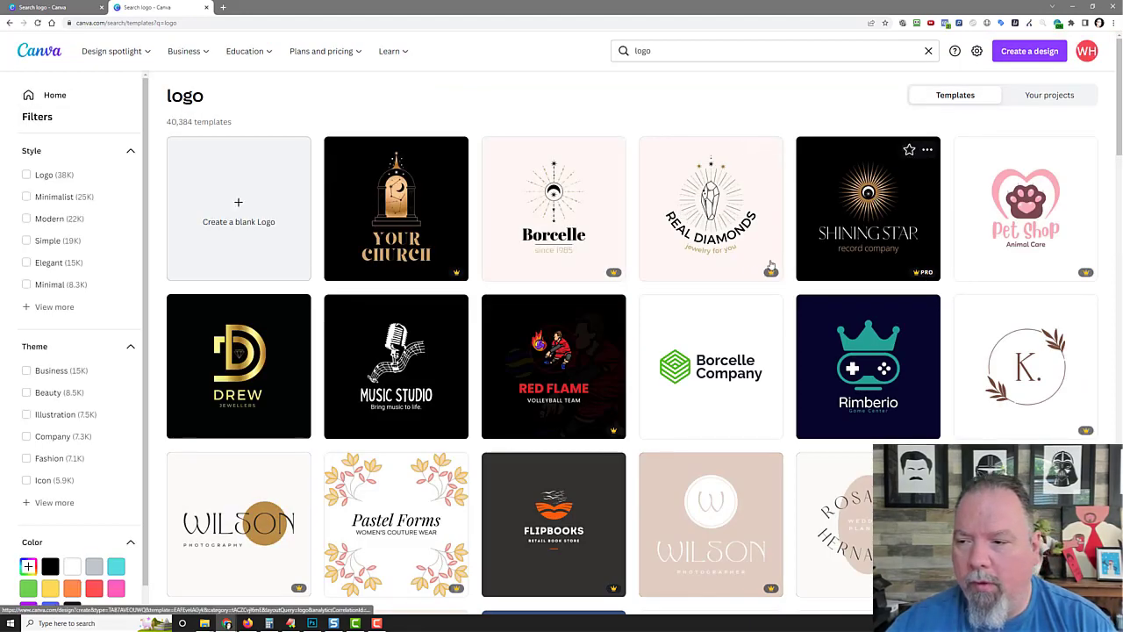
Step: Look through the logo template results to examine the range of available designs, and return to the start of the list
scroll(771, 265, "down", 7)
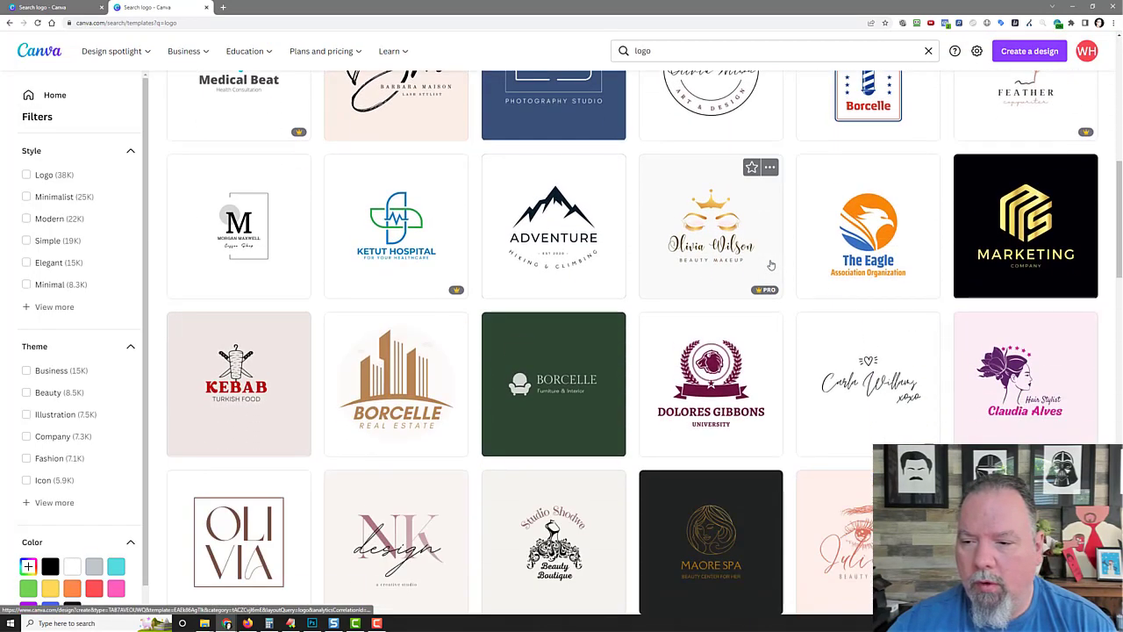
scroll(770, 265, "down", 1)
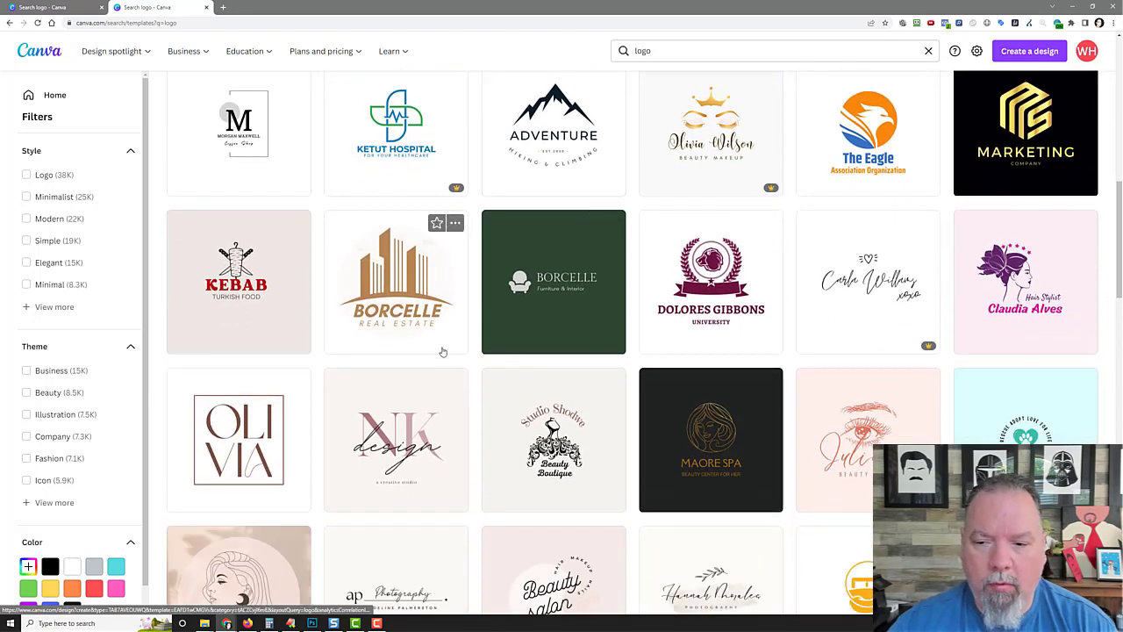
scroll(443, 347, "down", 3)
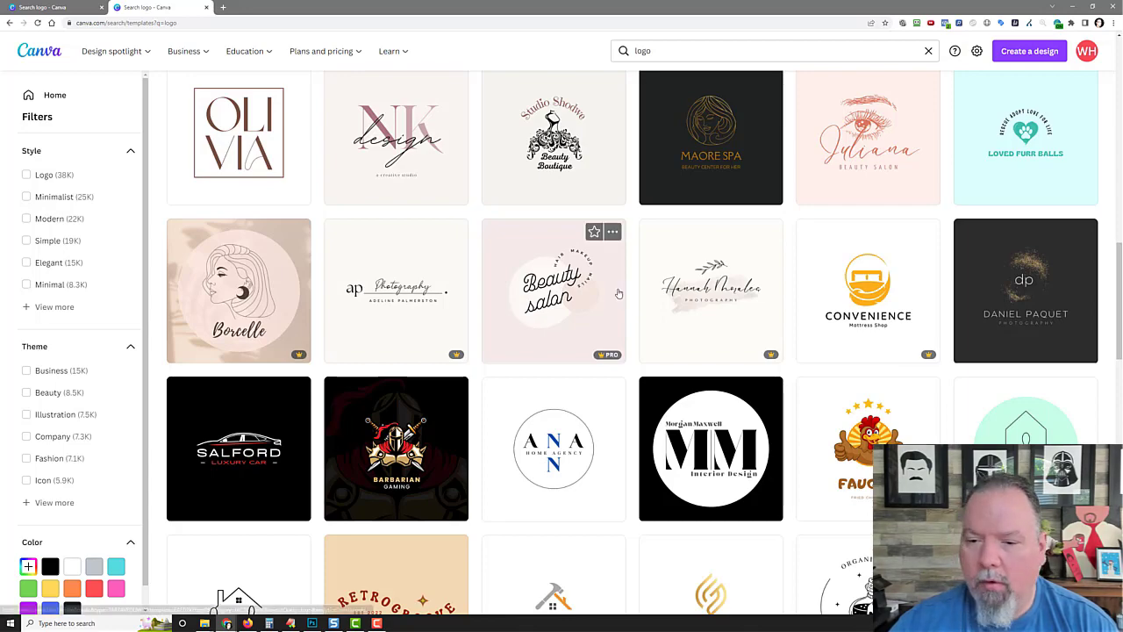
scroll(597, 320, "down", 5)
scroll(597, 289, "down", 3)
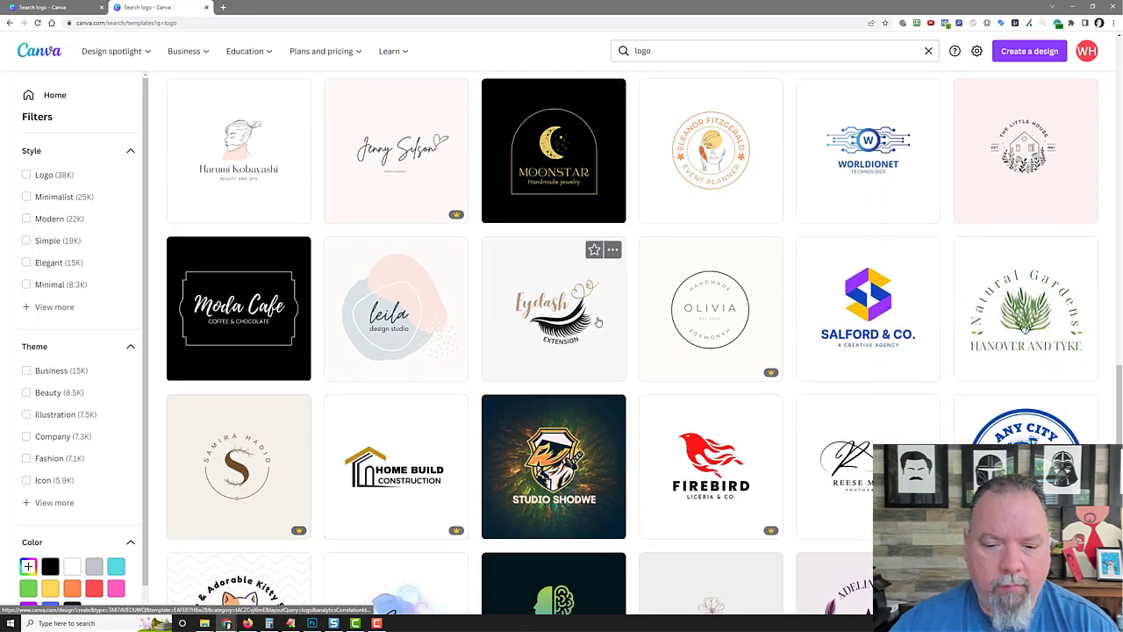
scroll(396, 364, "down", 1)
scroll(396, 365, "down", 6)
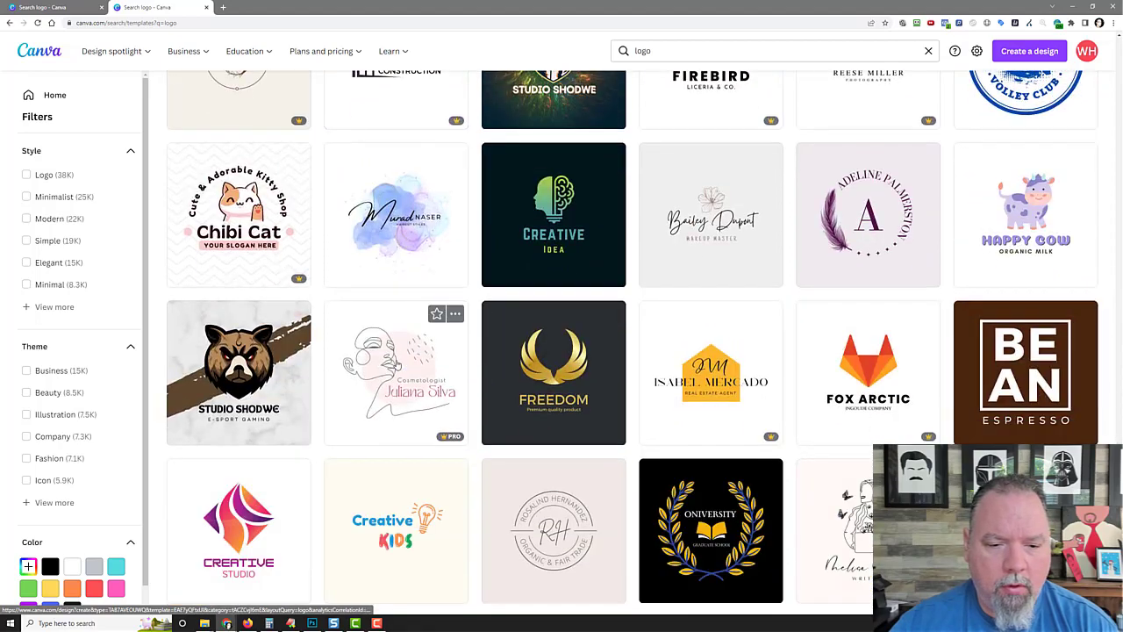
key("Home")
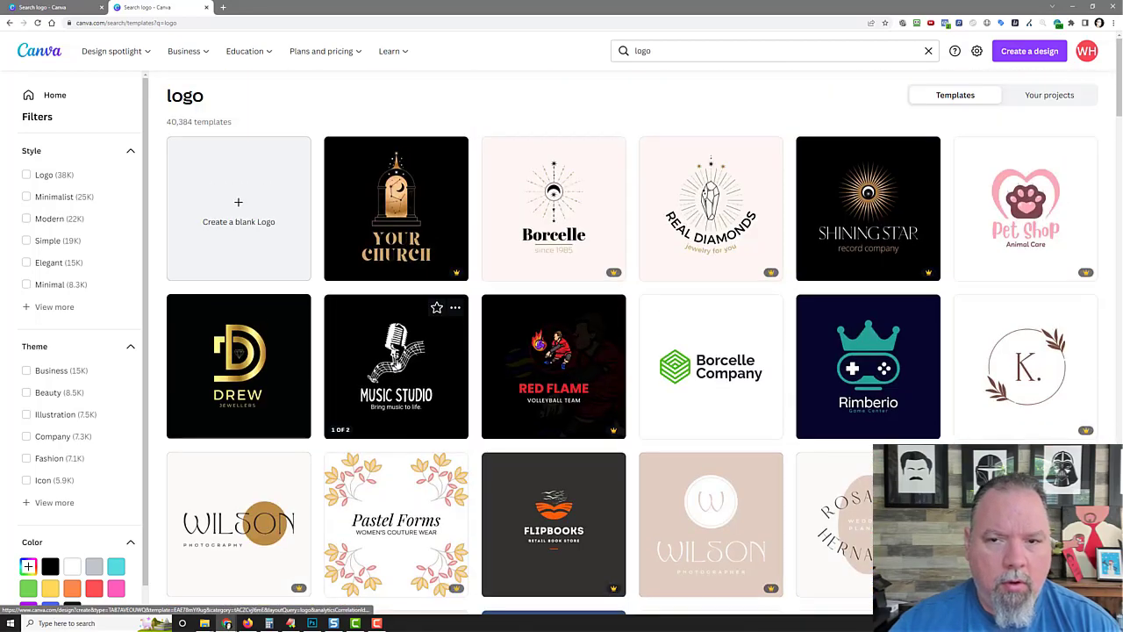
Step: Search the templates for "circle logo" using the suggested term and look through the round designs
left_click(685, 50)
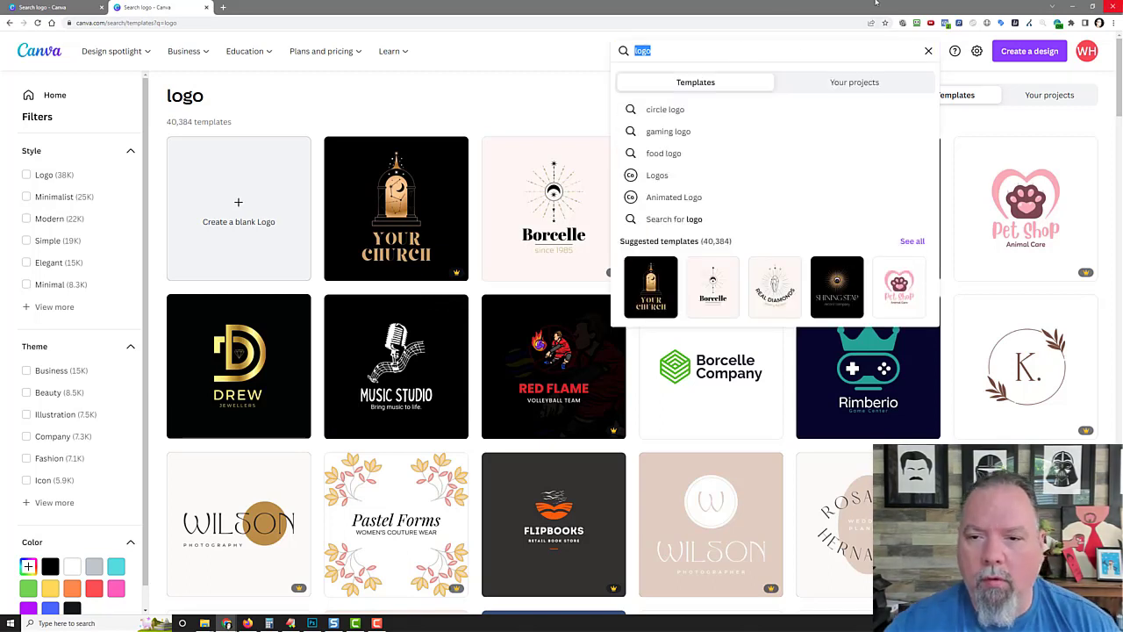
left_click(666, 109)
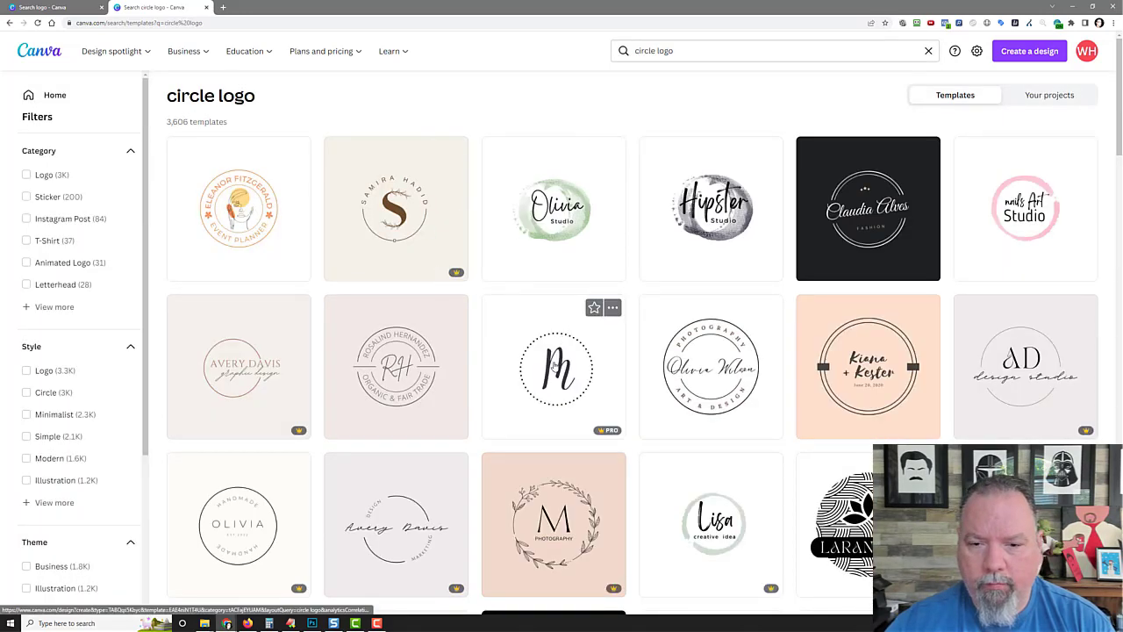
scroll(679, 313, "down", 4)
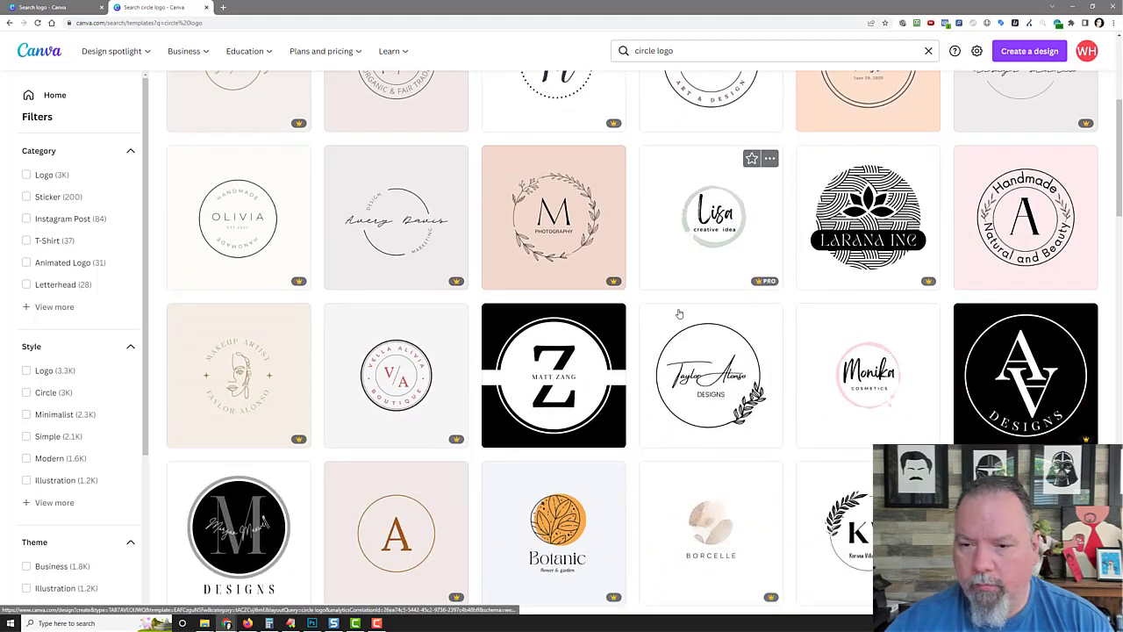
scroll(679, 304, "down", 3)
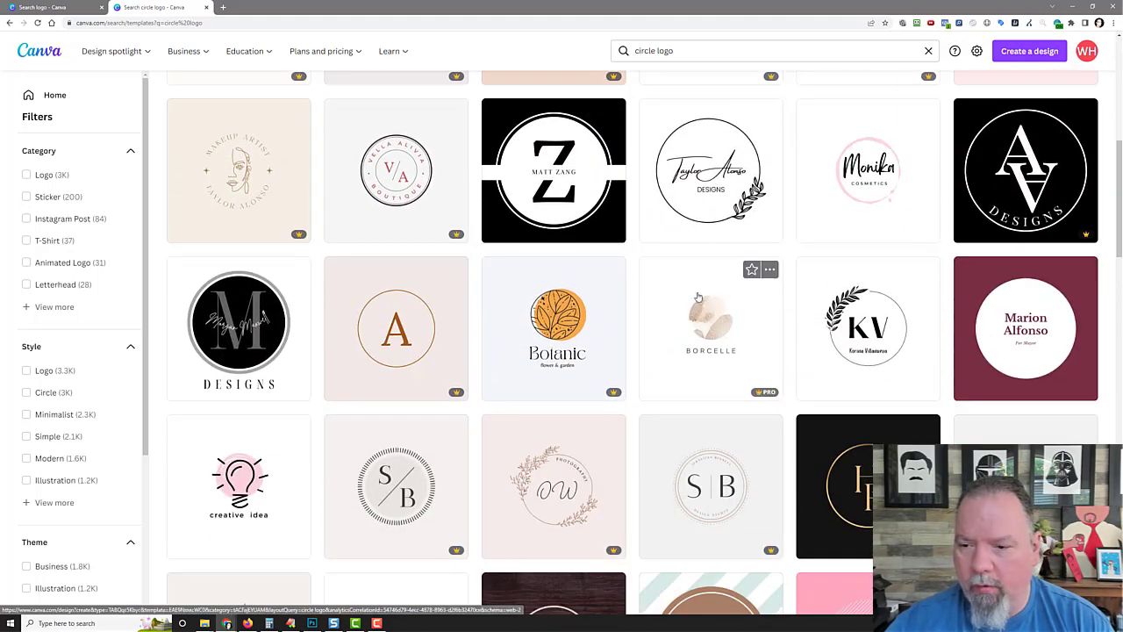
scroll(735, 184, "down", 2)
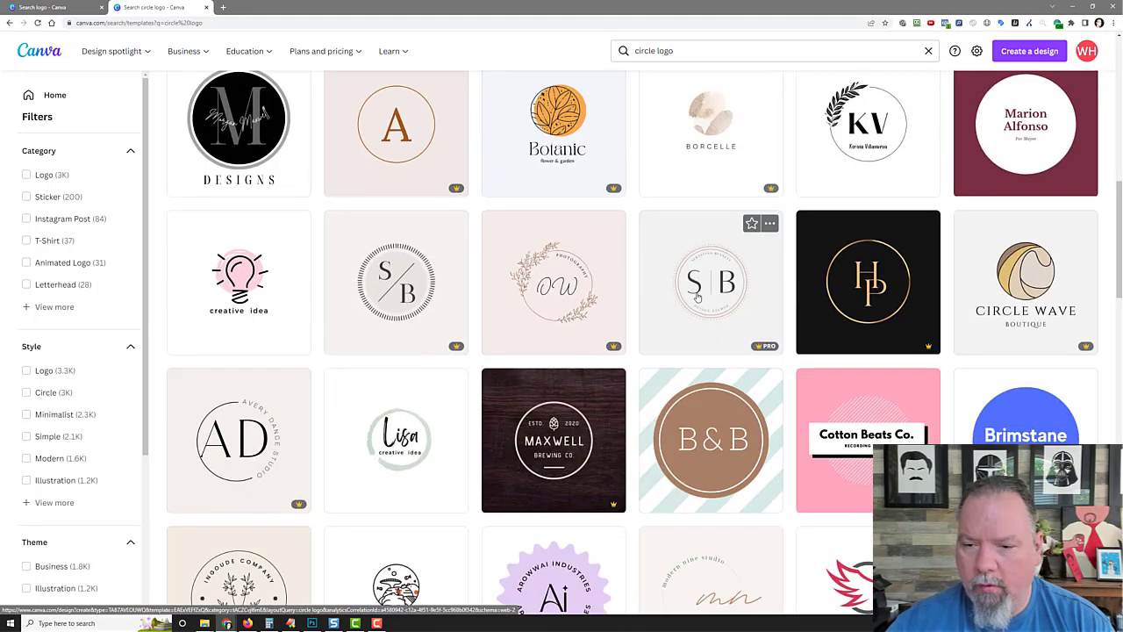
Step: Search the templates for "money logo" and open the People Dollar logo, Money Finances template for editing
left_click(673, 51)
type("money")
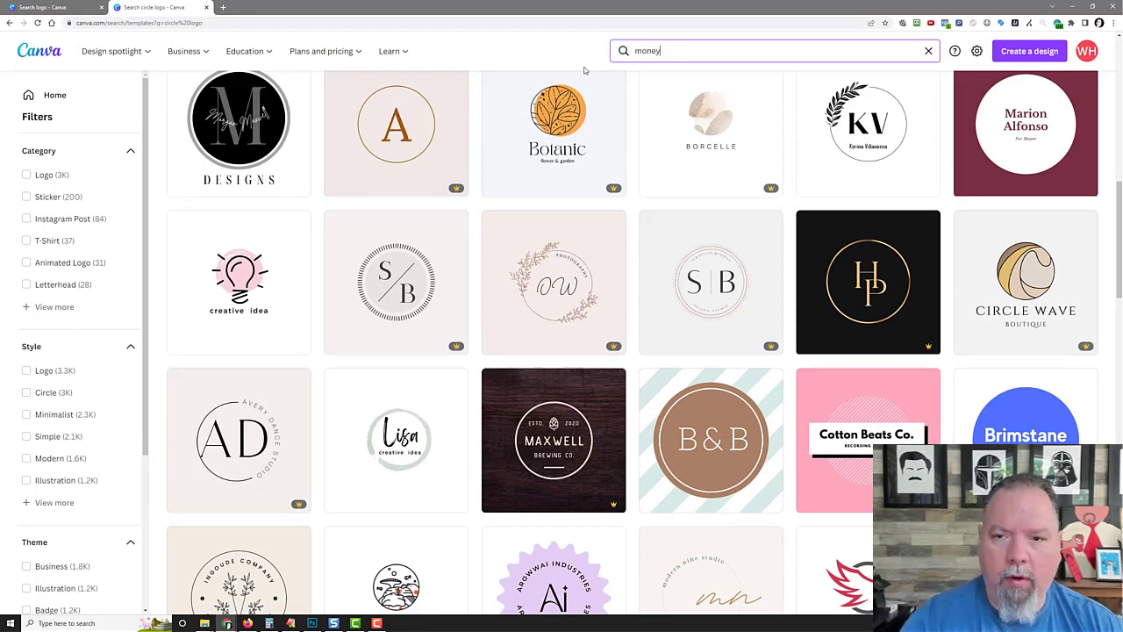
type(" logo")
key("Return")
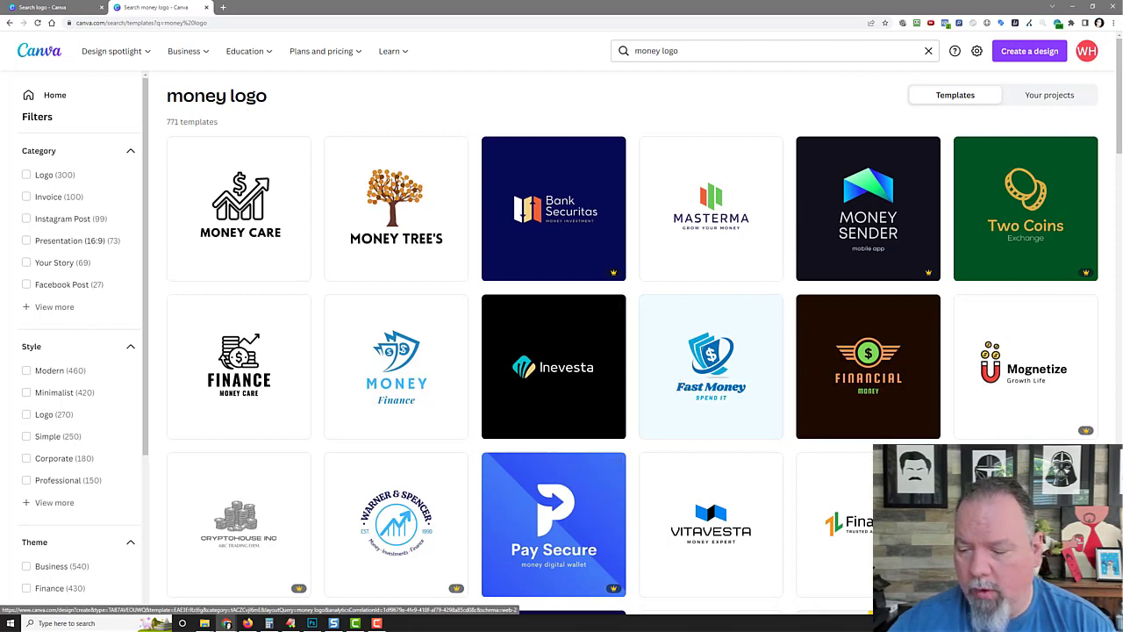
left_click(1025, 525)
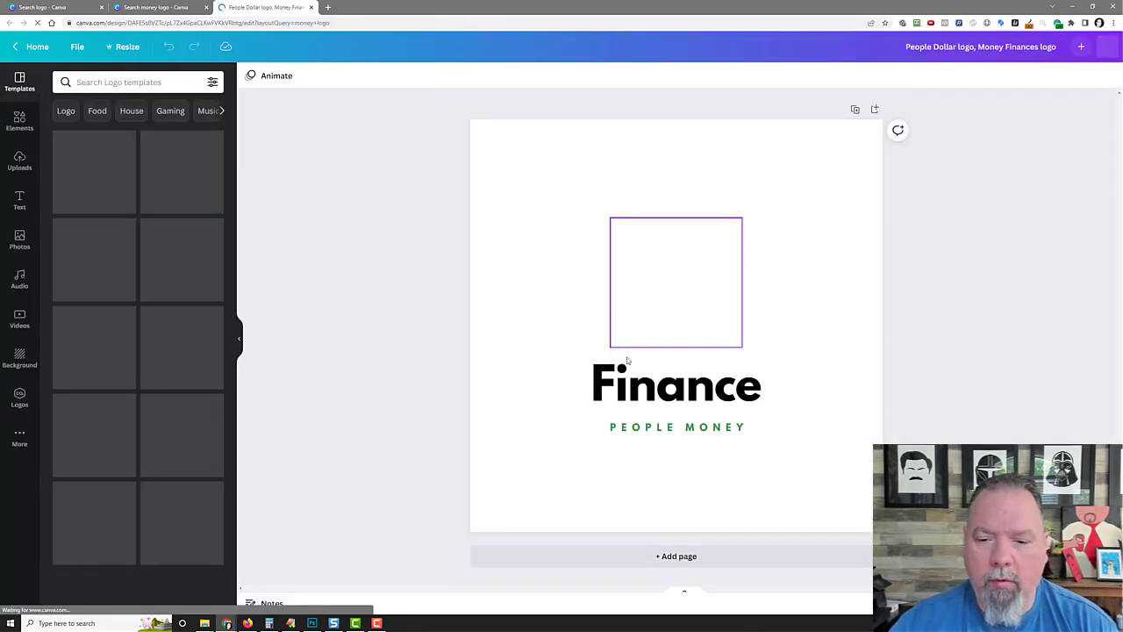
Step: Replace the logo's main heading Finance with "Make Money"
double_click(628, 378)
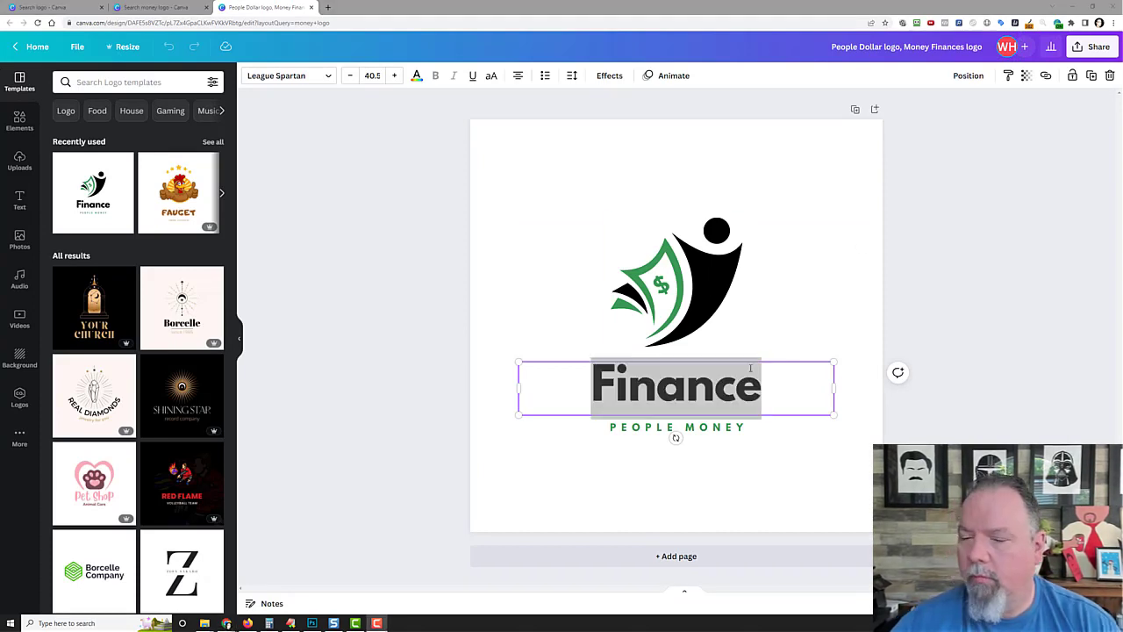
left_click(674, 381)
double_click(674, 381)
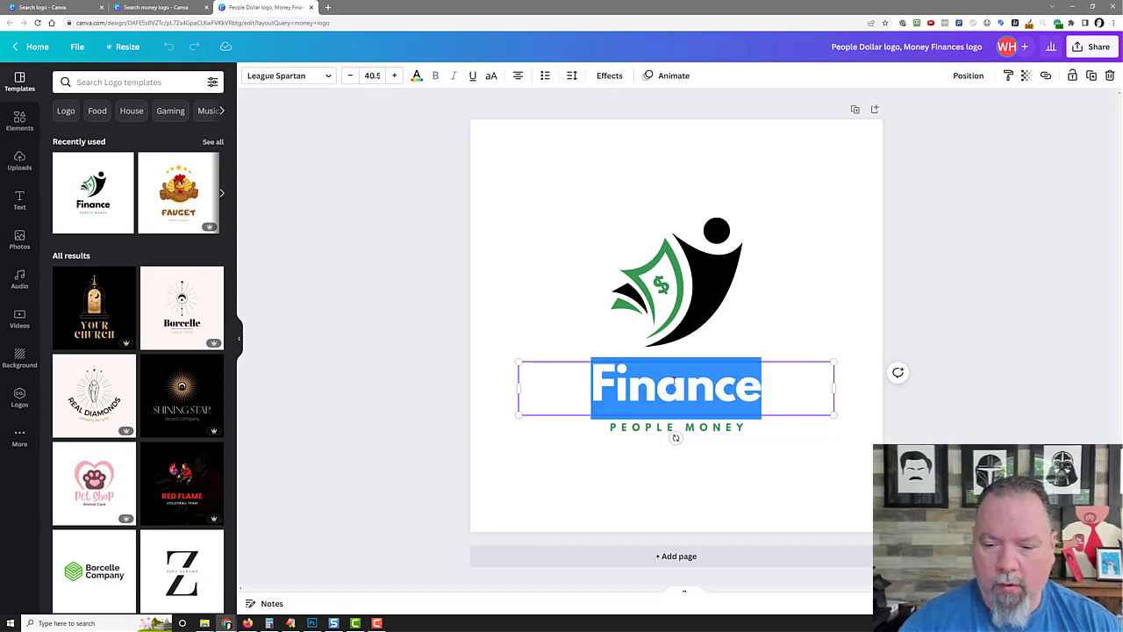
type("Ma")
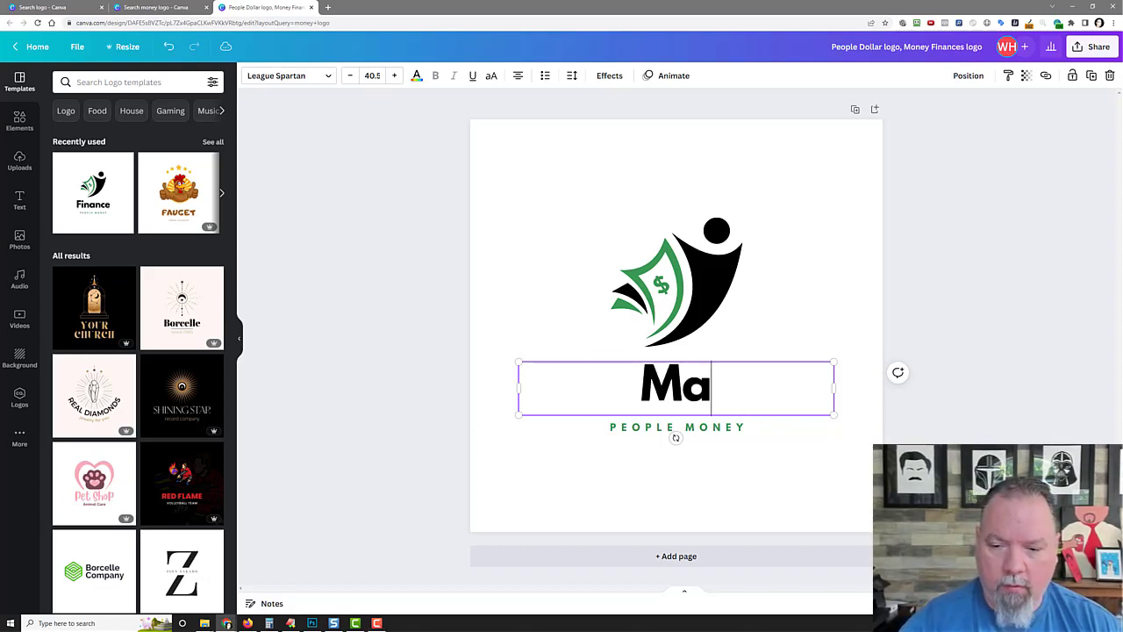
type("ke Money")
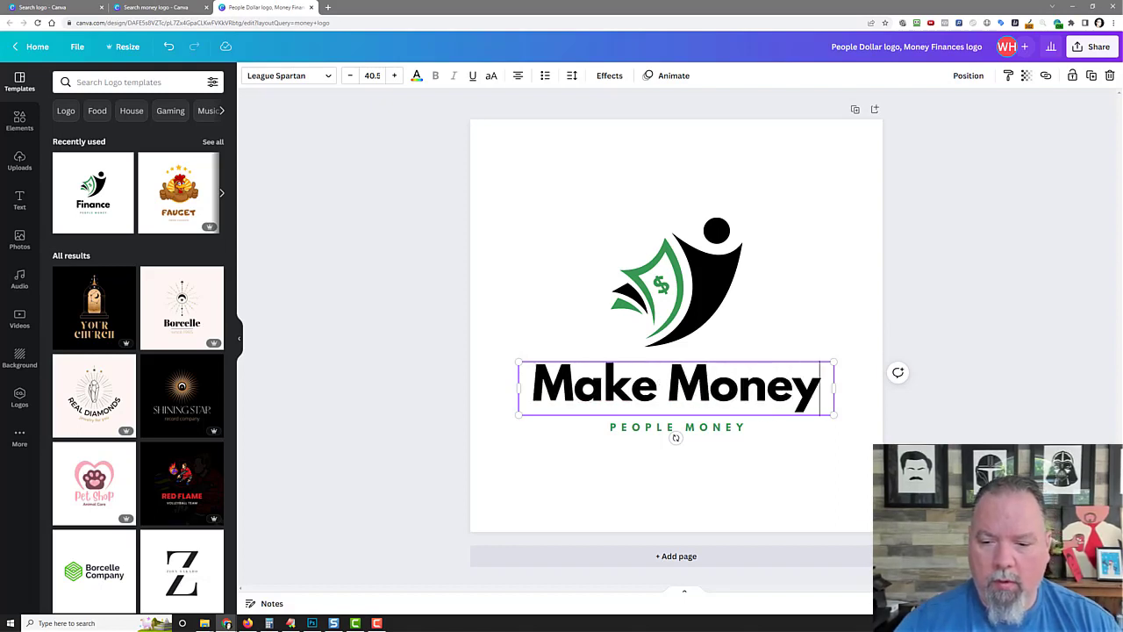
Step: Replace the green PEOPLE MONEY tagline below the heading with "ONLINE CLUB"
left_click(650, 428)
double_click(651, 427)
key("ctrl+a")
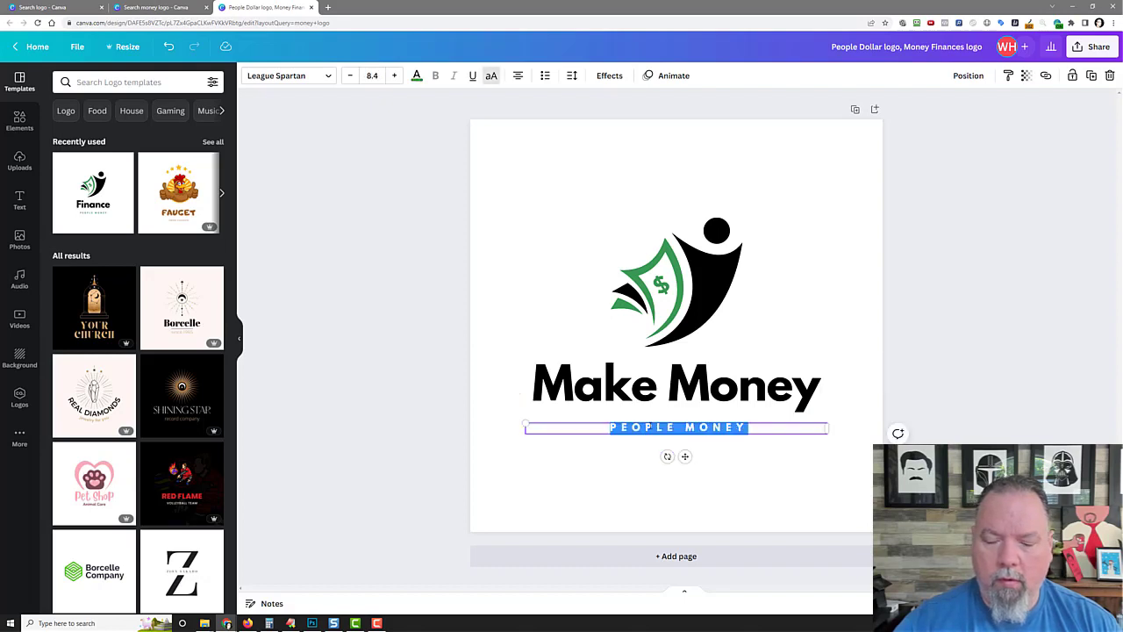
type("ONLINE CLUB")
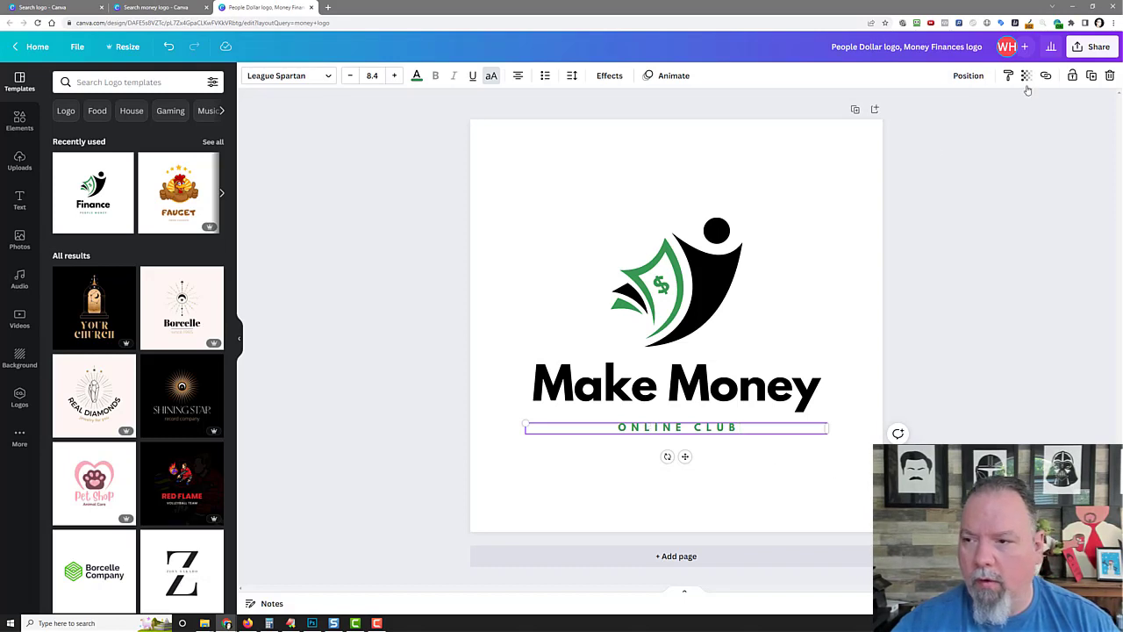
Step: Duplicate the ONLINE CLUB tagline, place the copy above the Make Money heading, and change its text to "HOW TO"
left_click(1094, 79)
left_click_drag(761, 444, 734, 347)
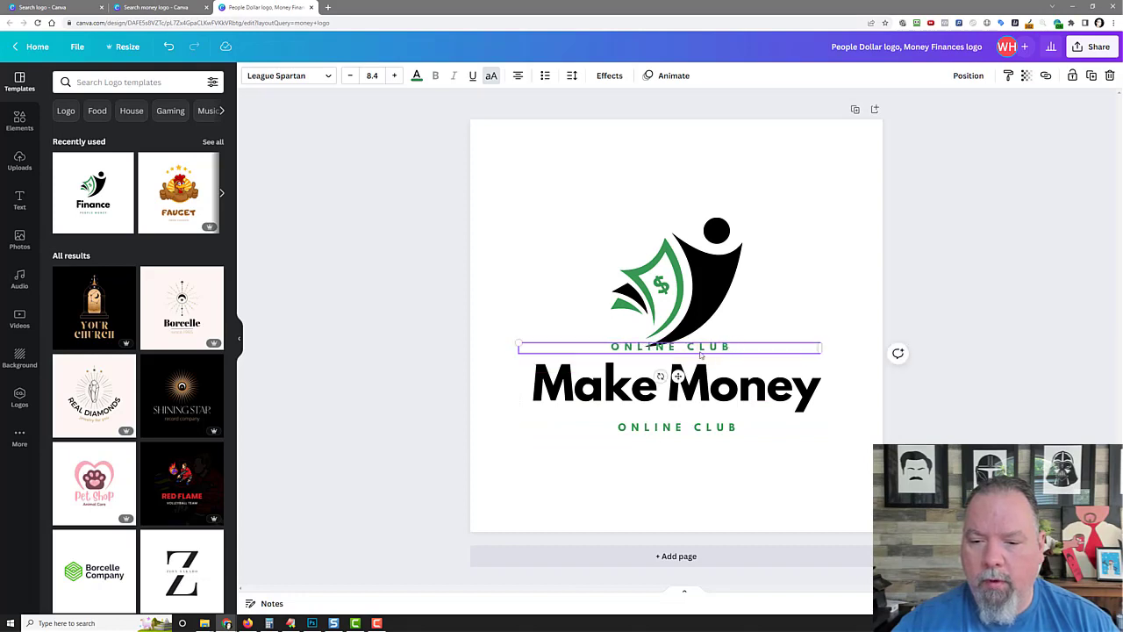
triple_click(701, 347)
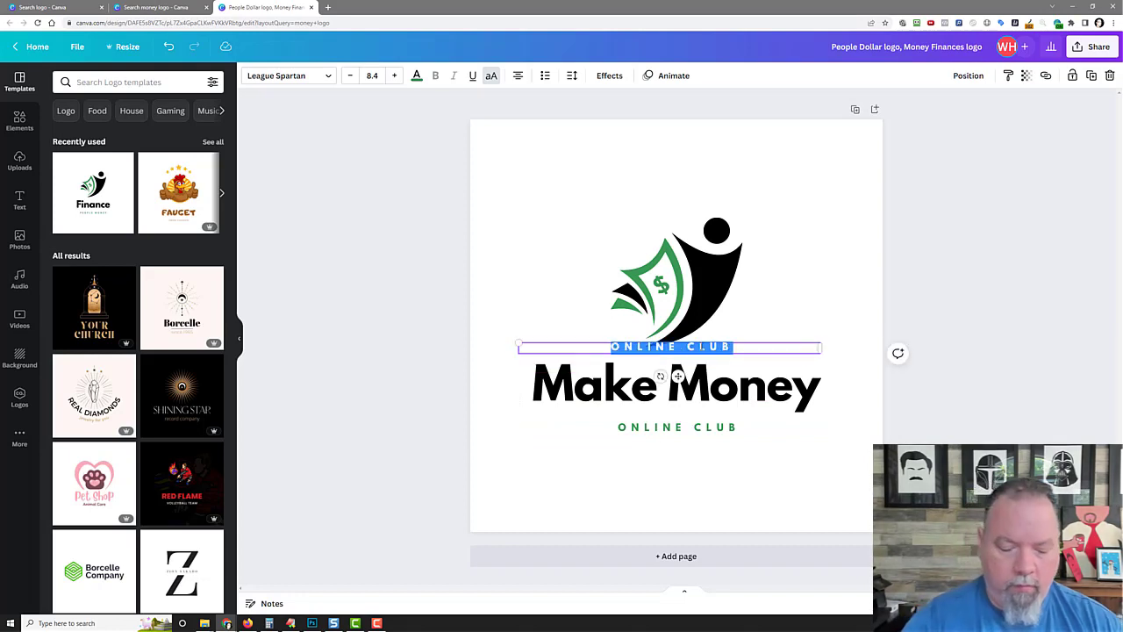
type("HOW TO")
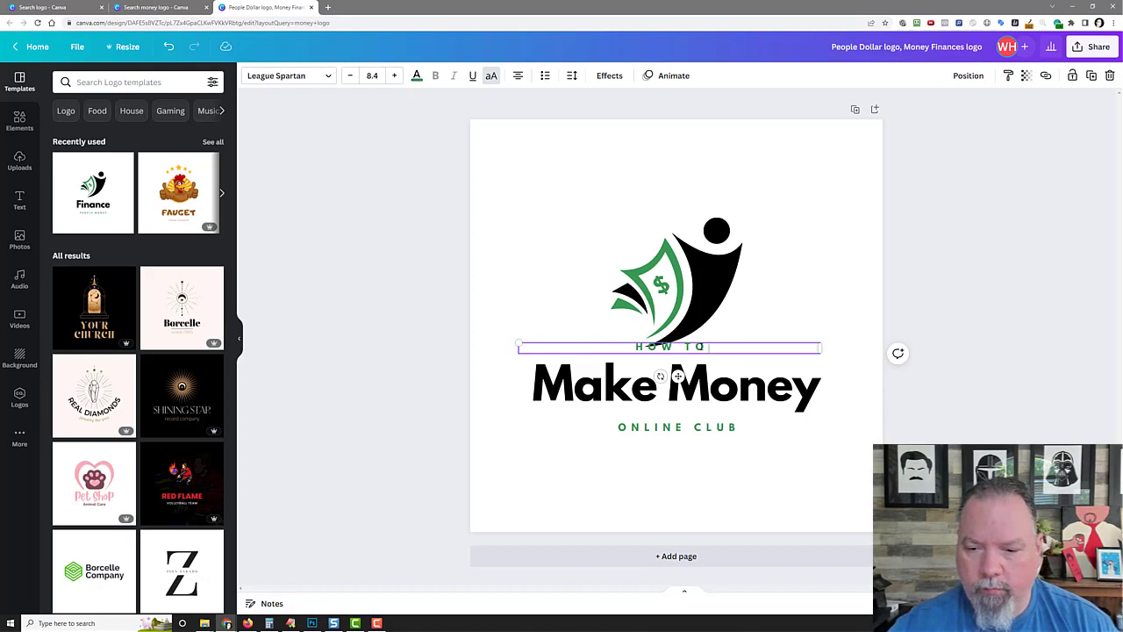
Step: Raise the person-and-money graphic clear of the HOW TO line, and shift the graphic and both green text lines off centre
left_click_drag(662, 304, 662, 261)
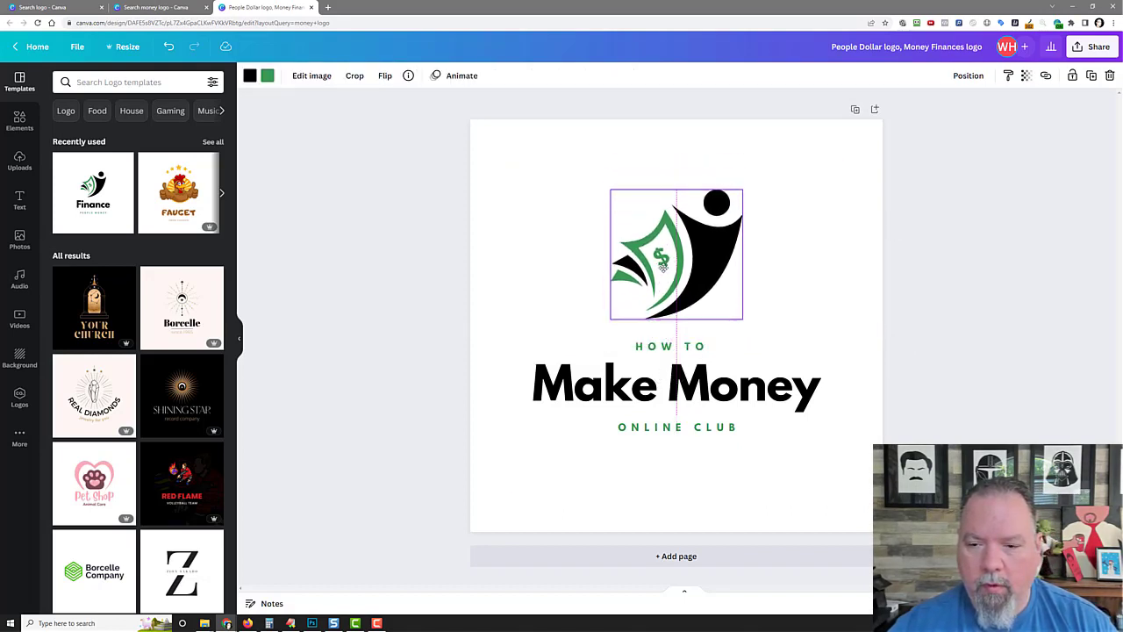
left_click(654, 349)
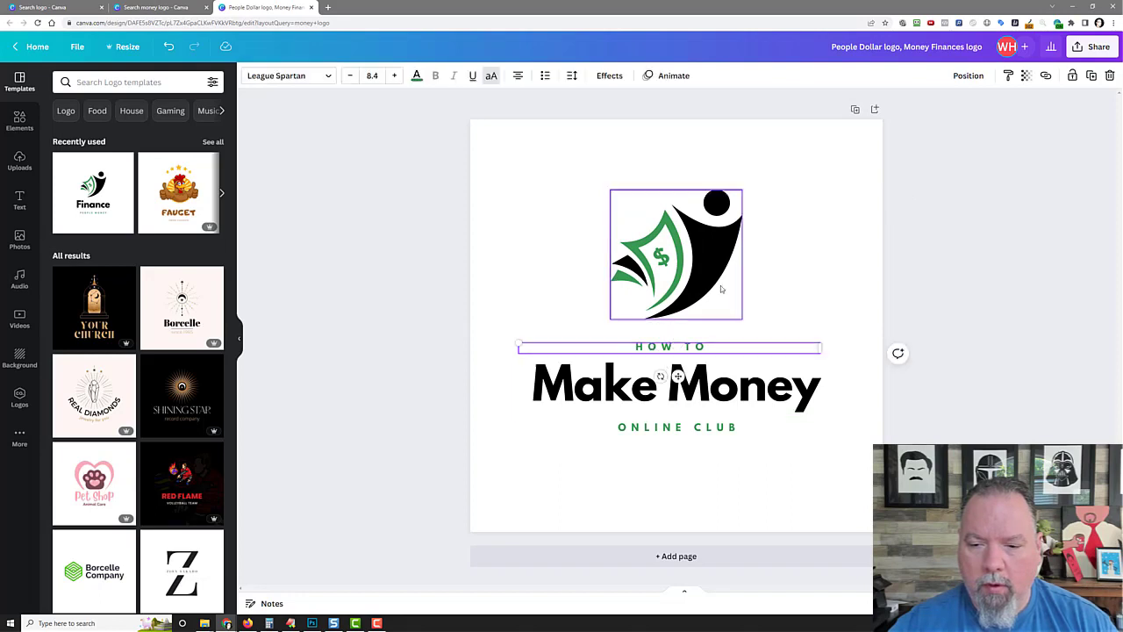
left_click_drag(699, 350, 757, 344)
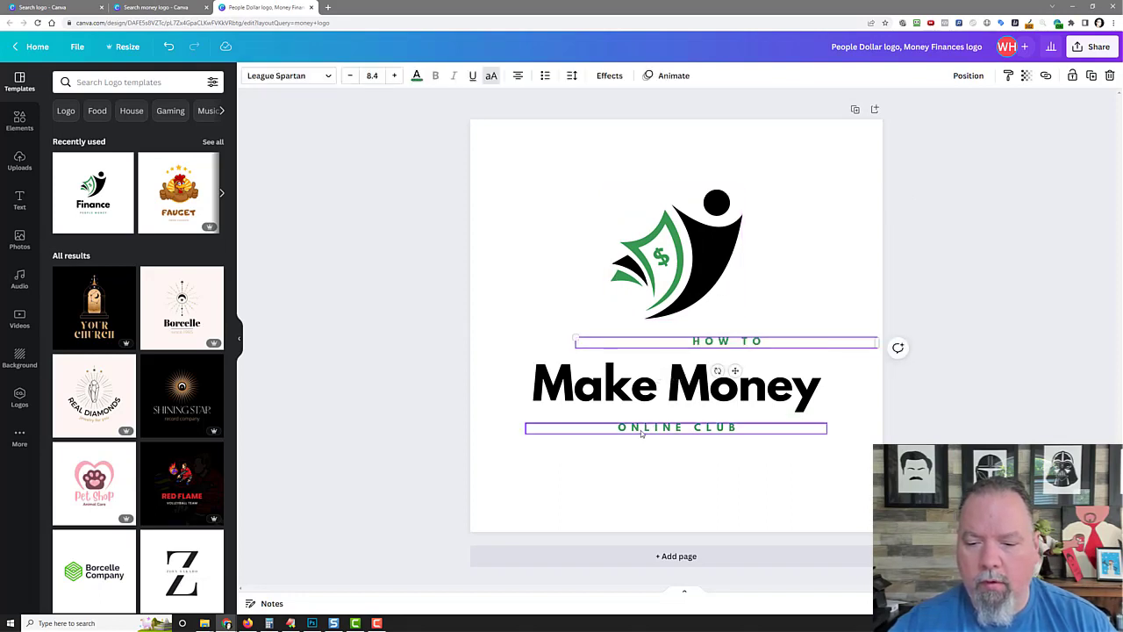
left_click_drag(640, 432, 556, 442)
left_click_drag(687, 254, 663, 242)
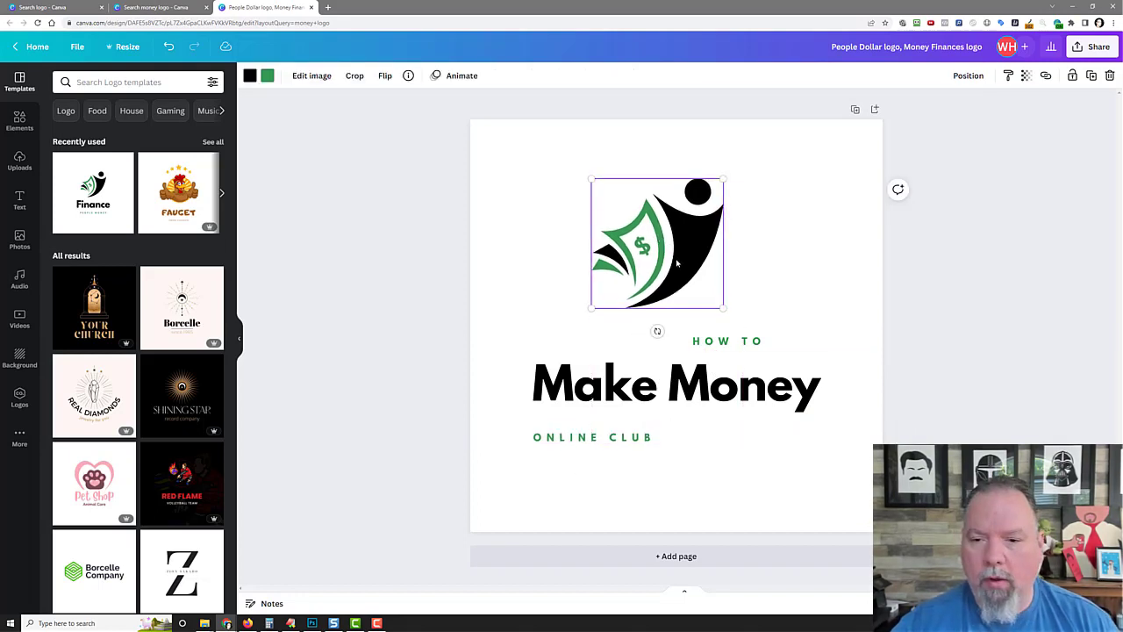
left_click(713, 342, "shift")
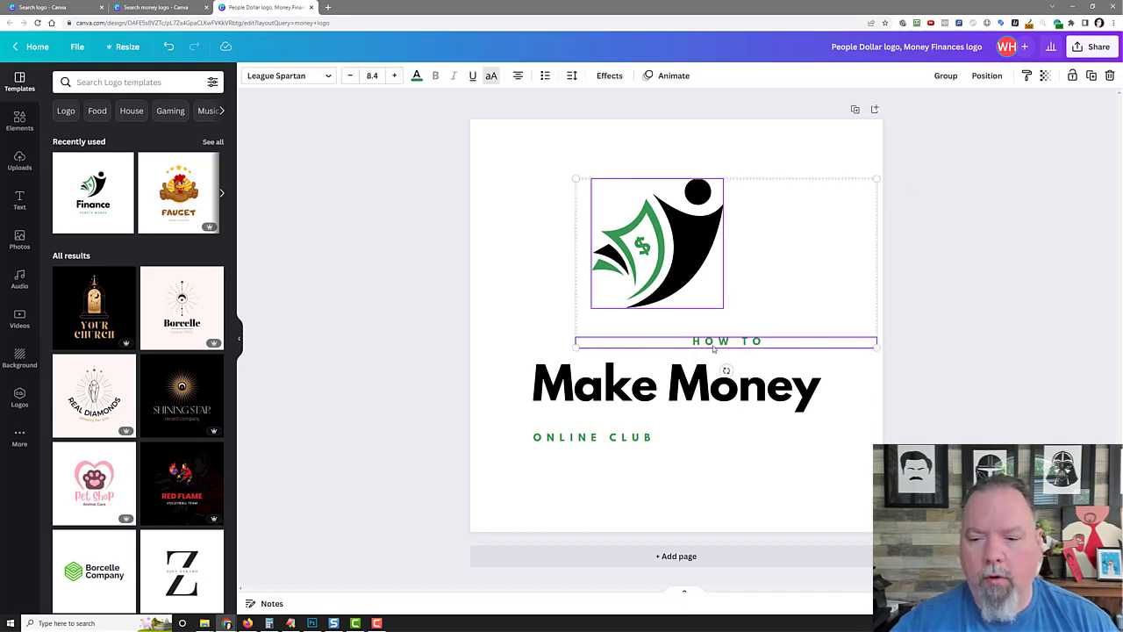
left_click(681, 399, "shift")
left_click(624, 454)
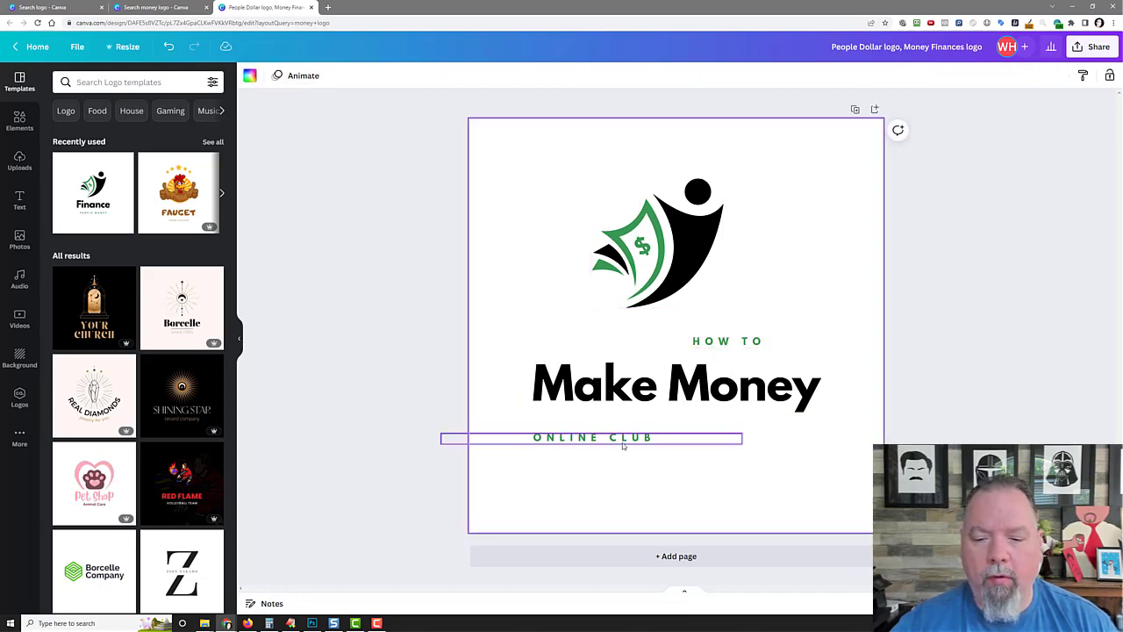
Step: Select the graphic and all three text lines together and align them to their common horizontal center
left_click(624, 442)
left_click(663, 390, "shift")
left_click(736, 343, "shift")
left_click(692, 272, "shift")
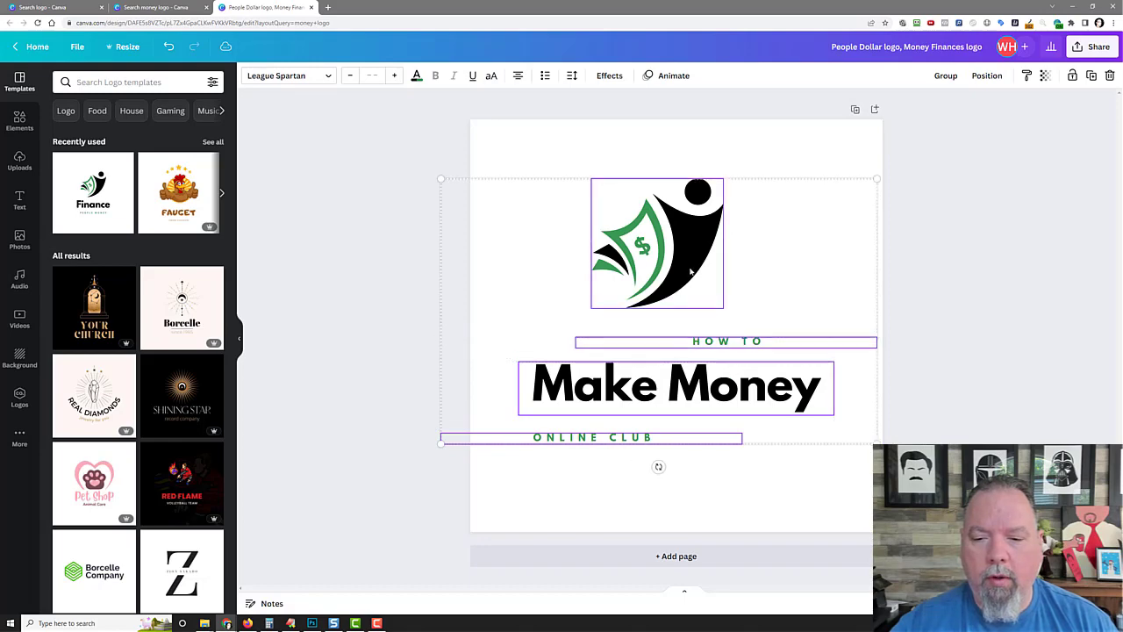
left_click(987, 76)
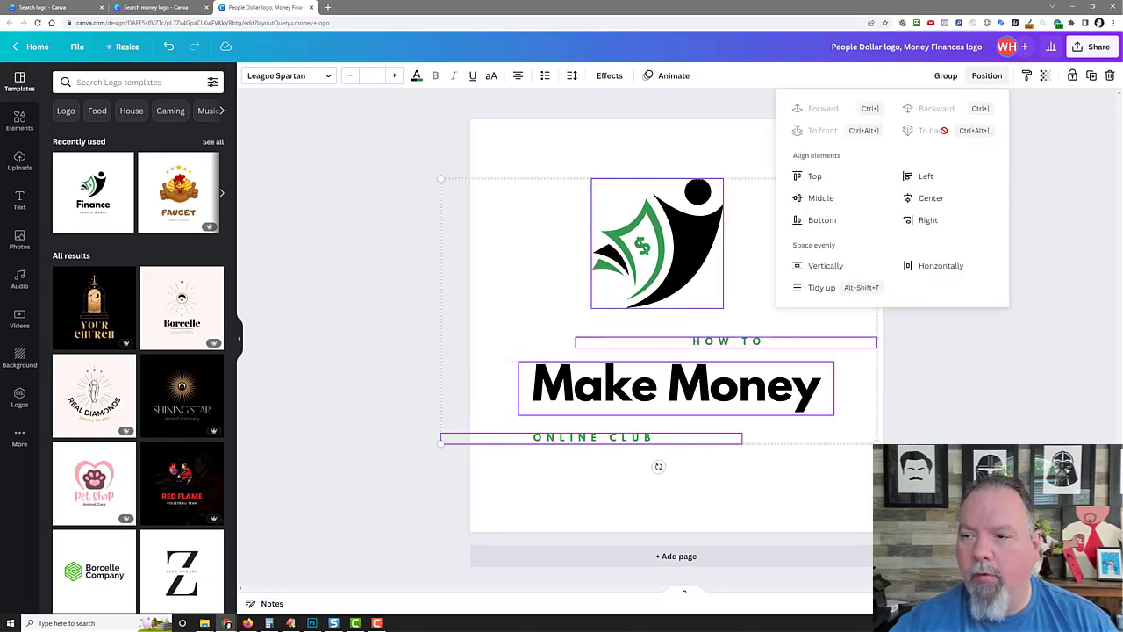
left_click(920, 198)
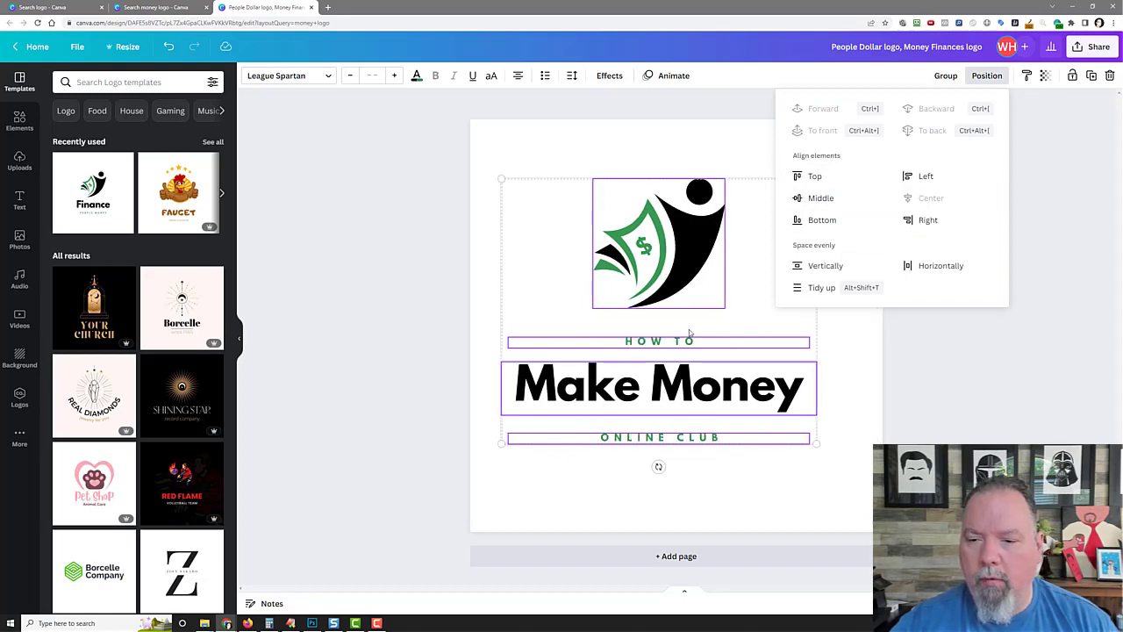
Step: Move the selected graphic and text lines together to the page's horizontal center and tidy up the spacing between them
mouse_move(673, 299)
left_mouse_down()
mouse_move(699, 300)
mouse_move(669, 298)
mouse_move(693, 291)
mouse_move(691, 266)
mouse_move(690, 310)
left_mouse_up()
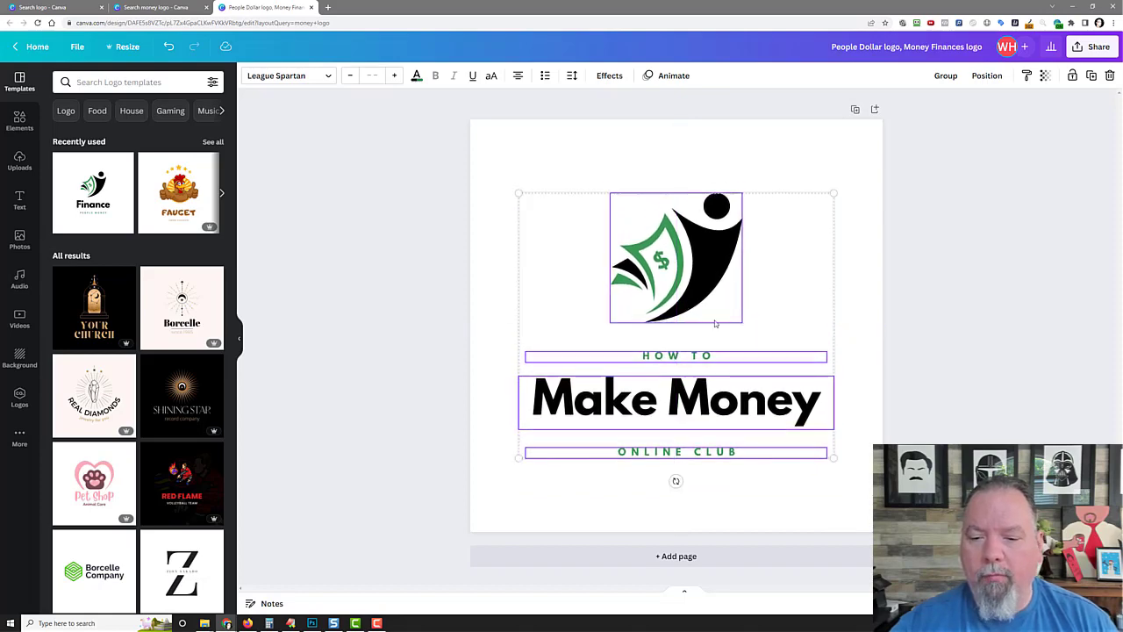
left_click(984, 77)
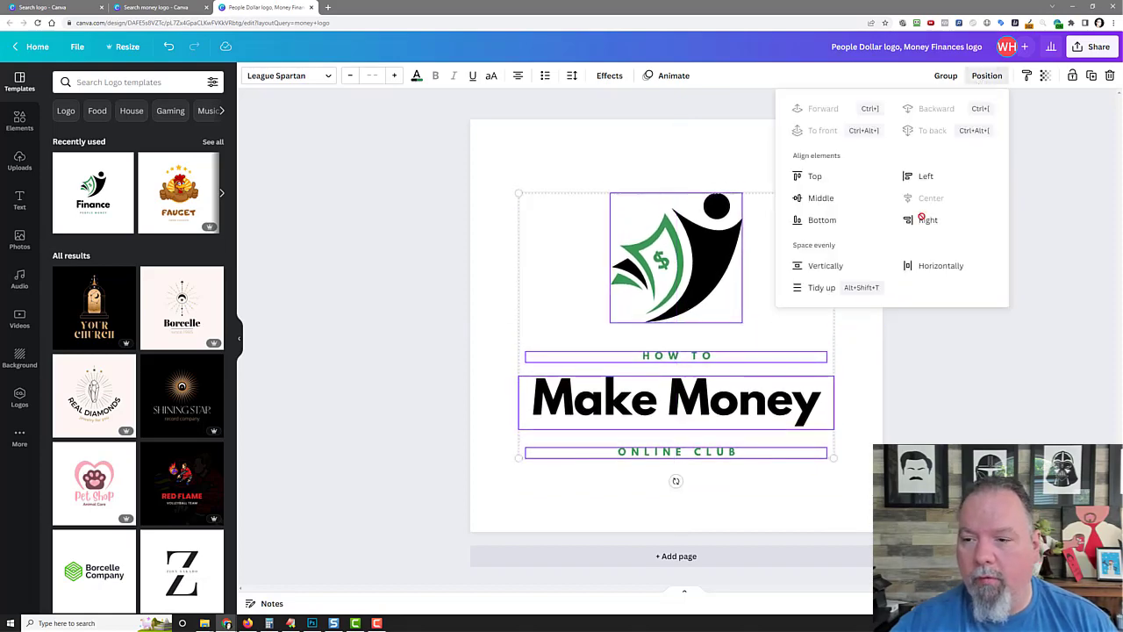
left_click(822, 288)
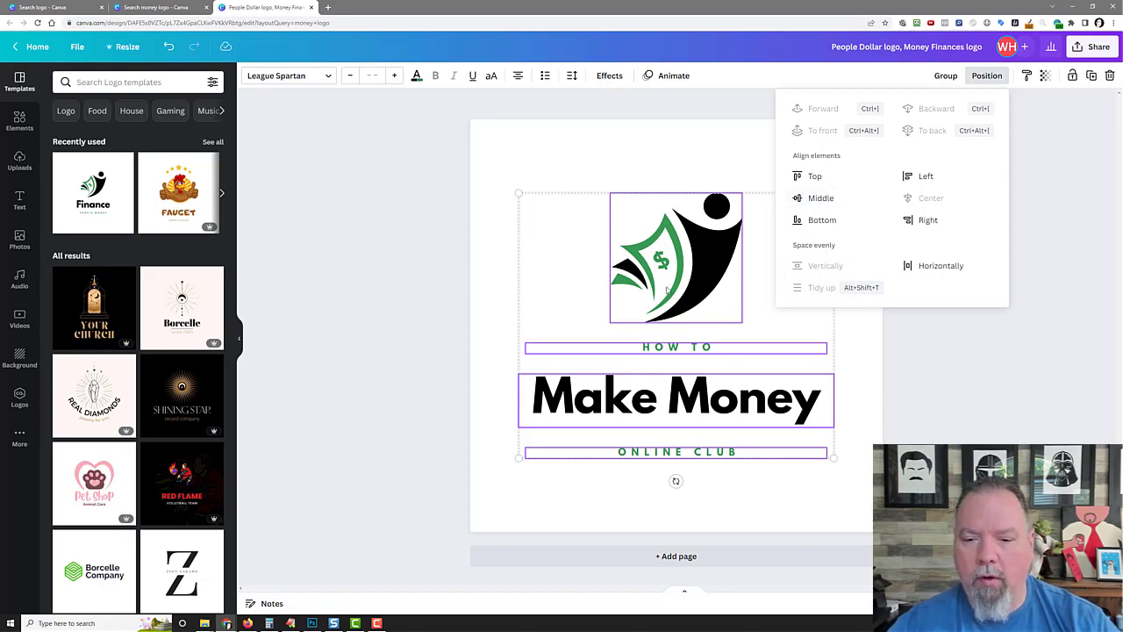
left_click(489, 283)
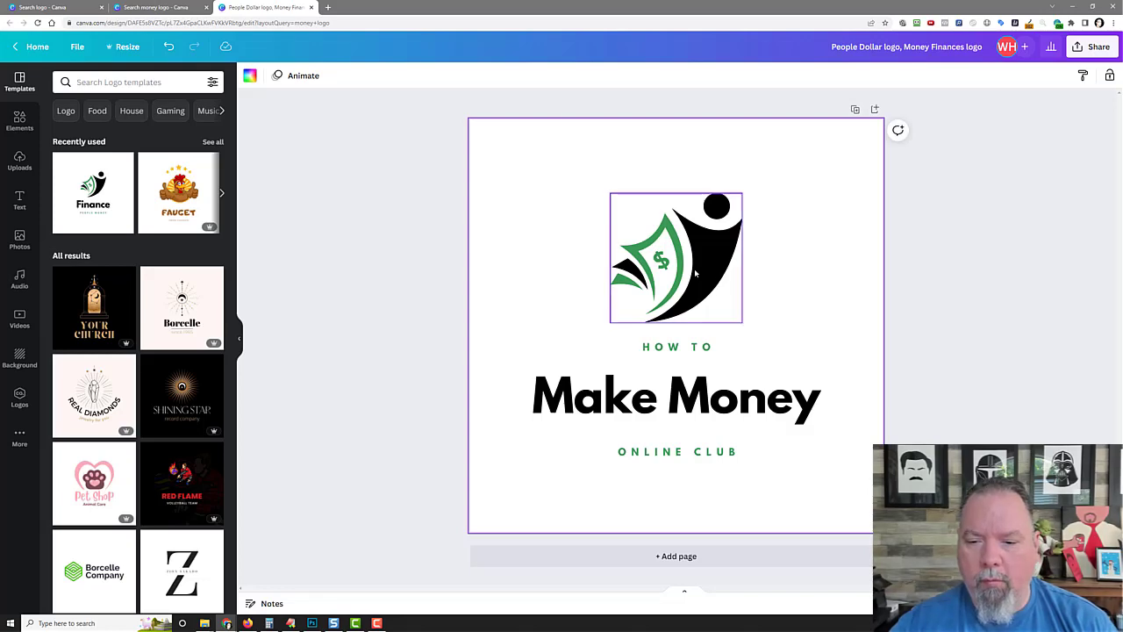
Step: Raise the graphic and stack the HOW TO, Make Money and ONLINE CLUB lines closely beneath it
left_click_drag(695, 274, 695, 256)
left_click_drag(685, 347, 684, 319)
left_click_drag(673, 401, 672, 366)
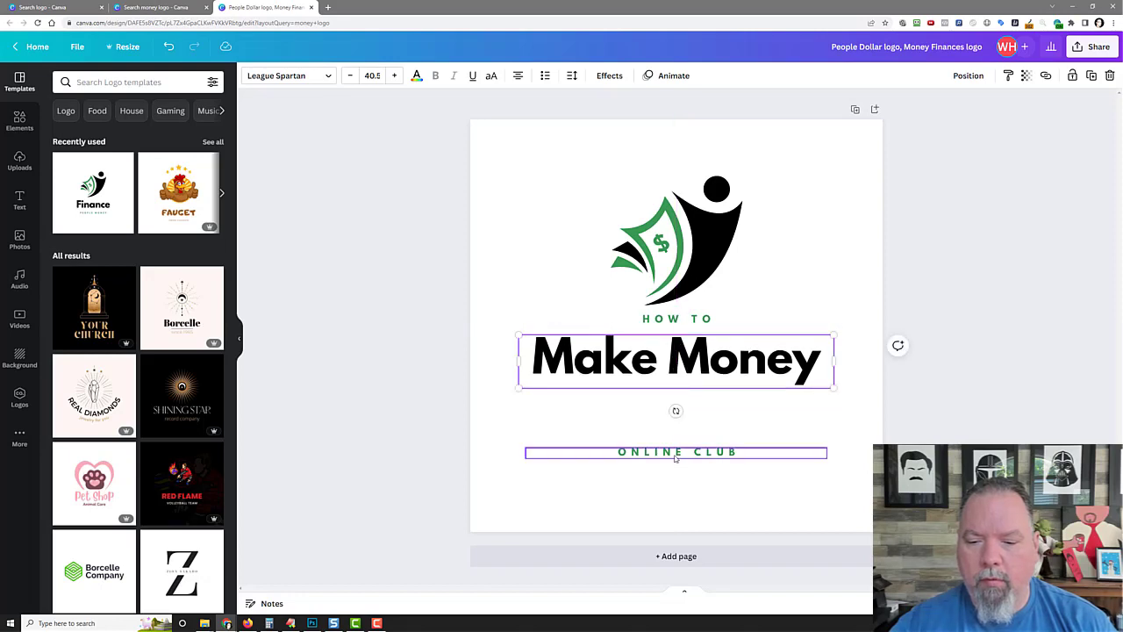
left_click_drag(676, 457, 681, 397)
left_click(413, 301)
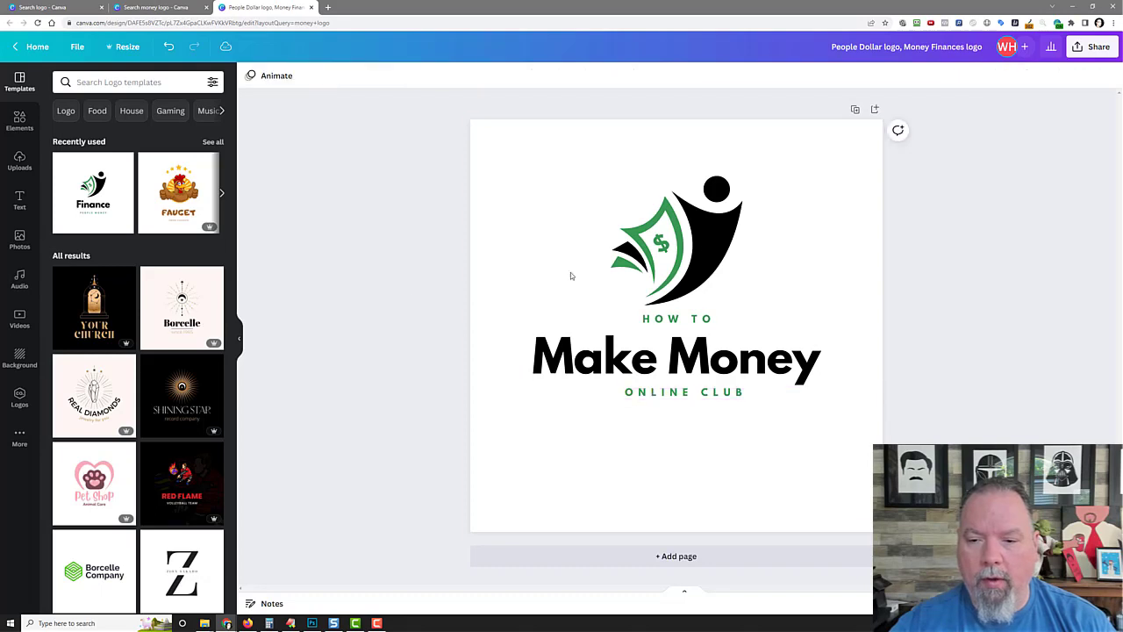
Step: Recolor the green parts of the person-and-money graphic with the orange default color
left_click(661, 253)
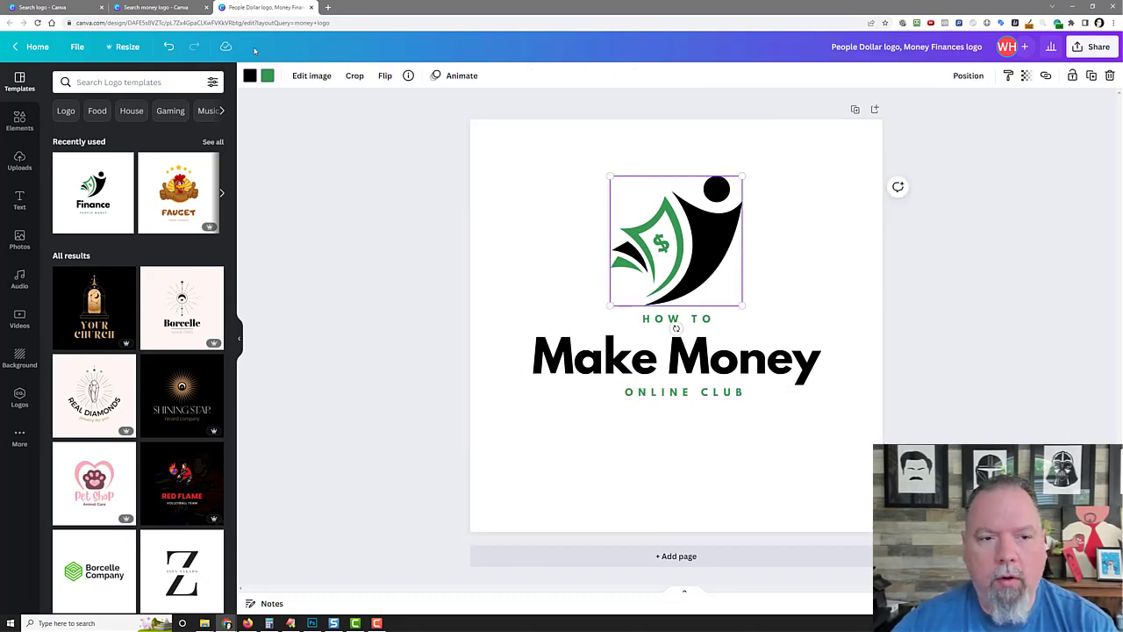
left_click(265, 76)
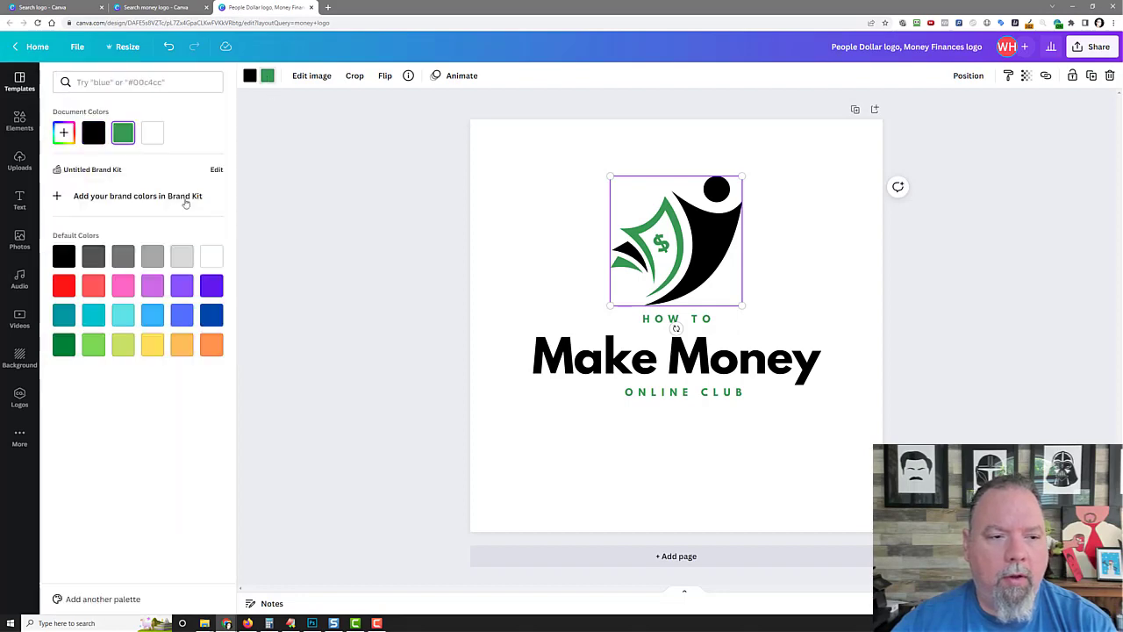
left_click(211, 344)
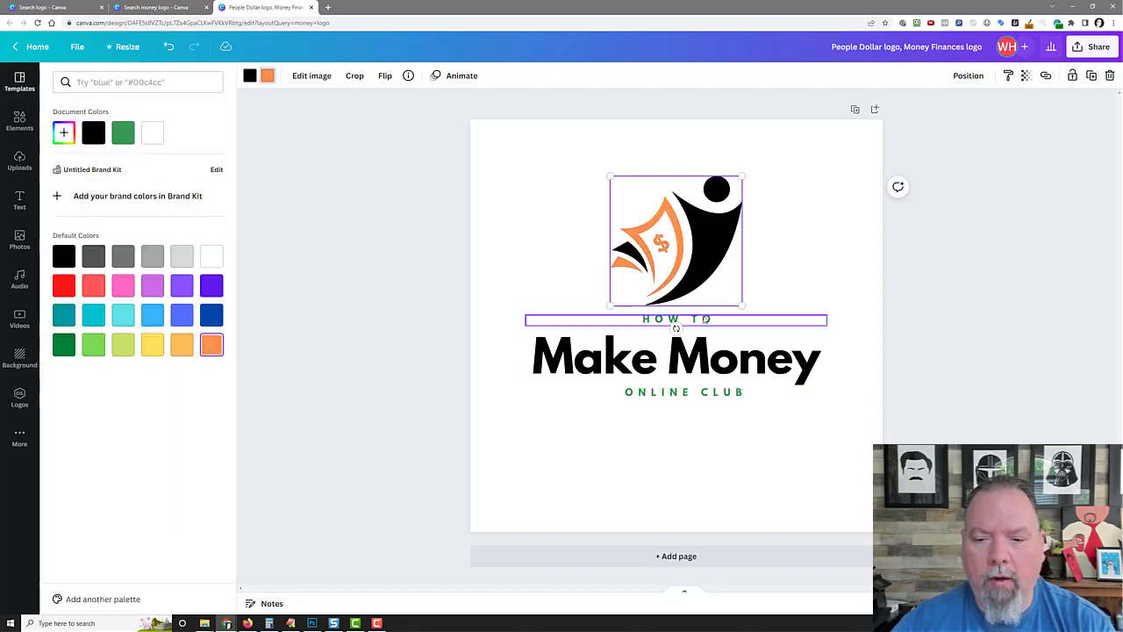
Step: Change the text color of the HOW TO and ONLINE CLUB lines to the graphic's orange
left_click(704, 319)
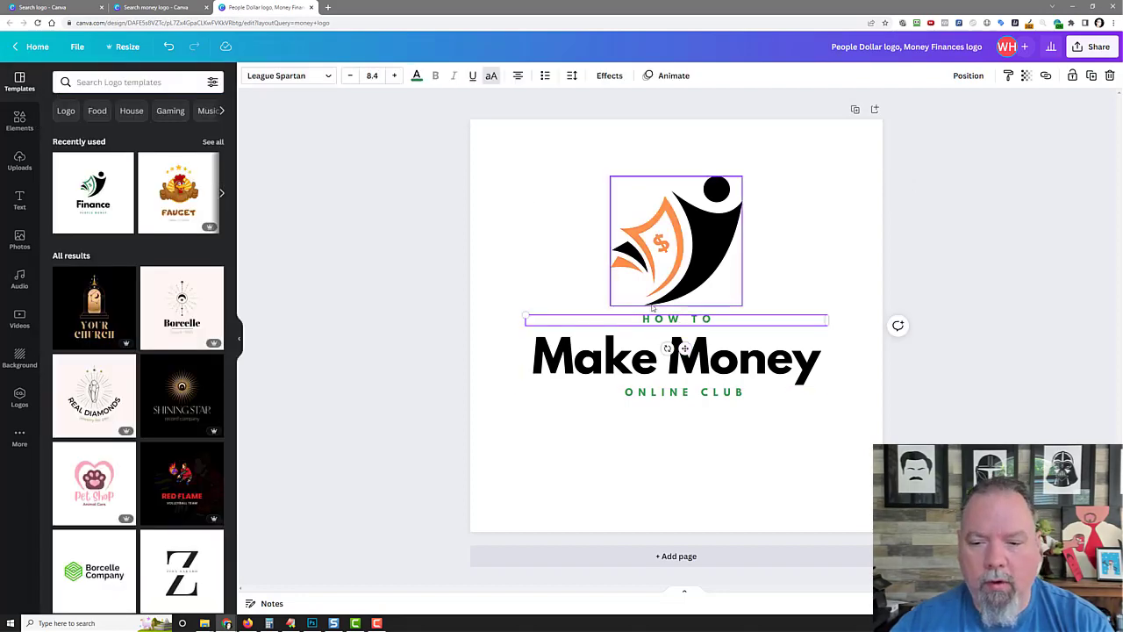
left_click(417, 76)
left_click(152, 133)
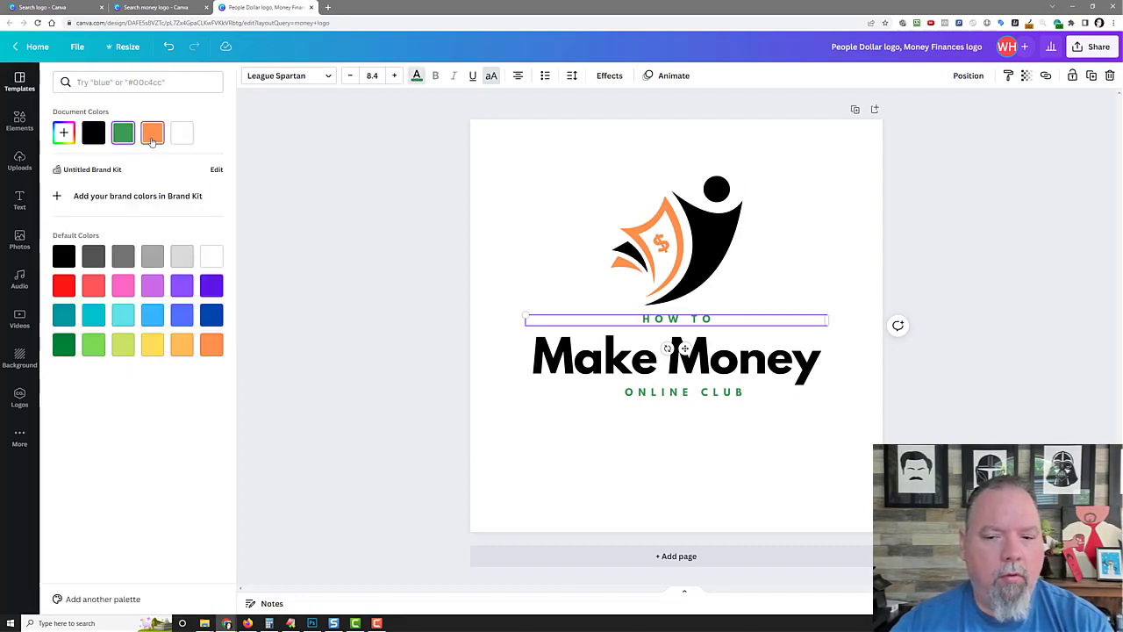
left_click(685, 392)
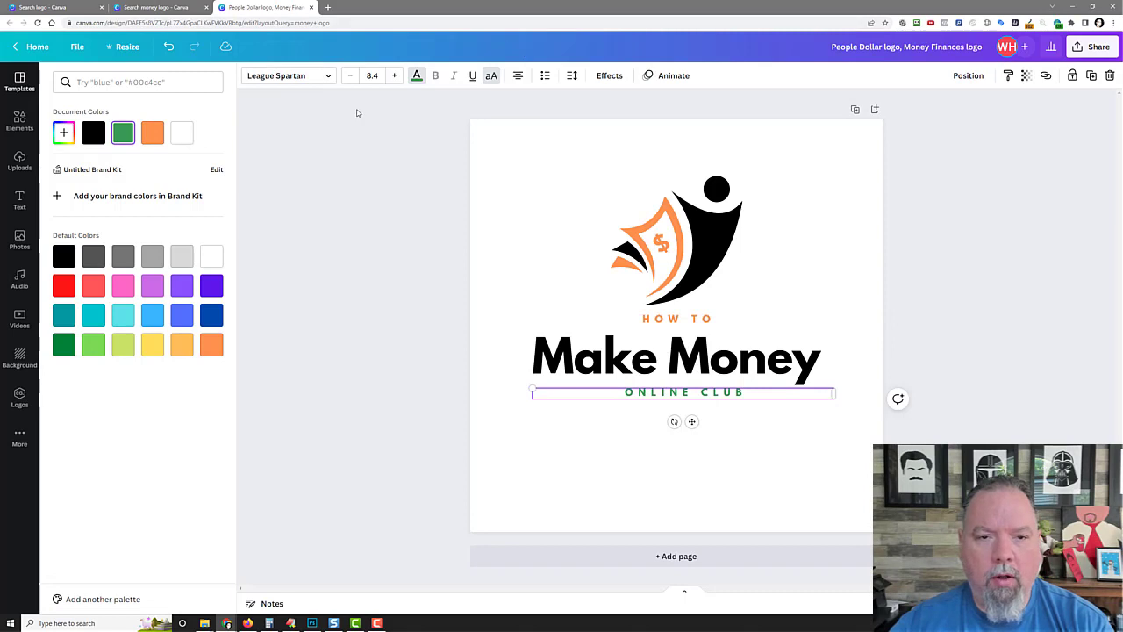
left_click(418, 76)
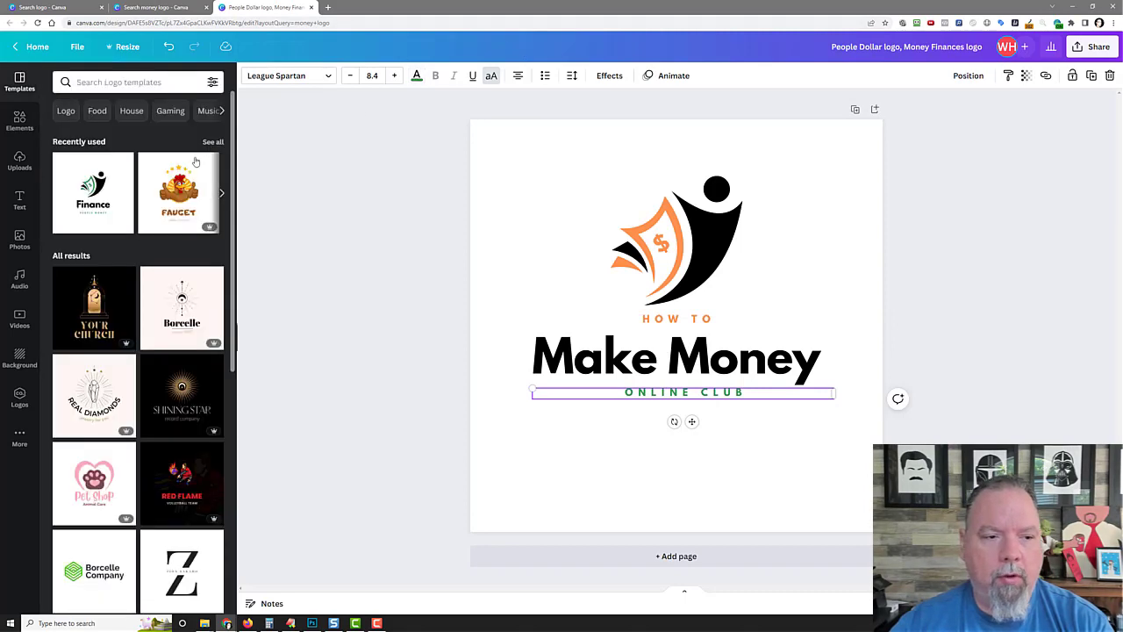
left_click(418, 77)
left_click(152, 132)
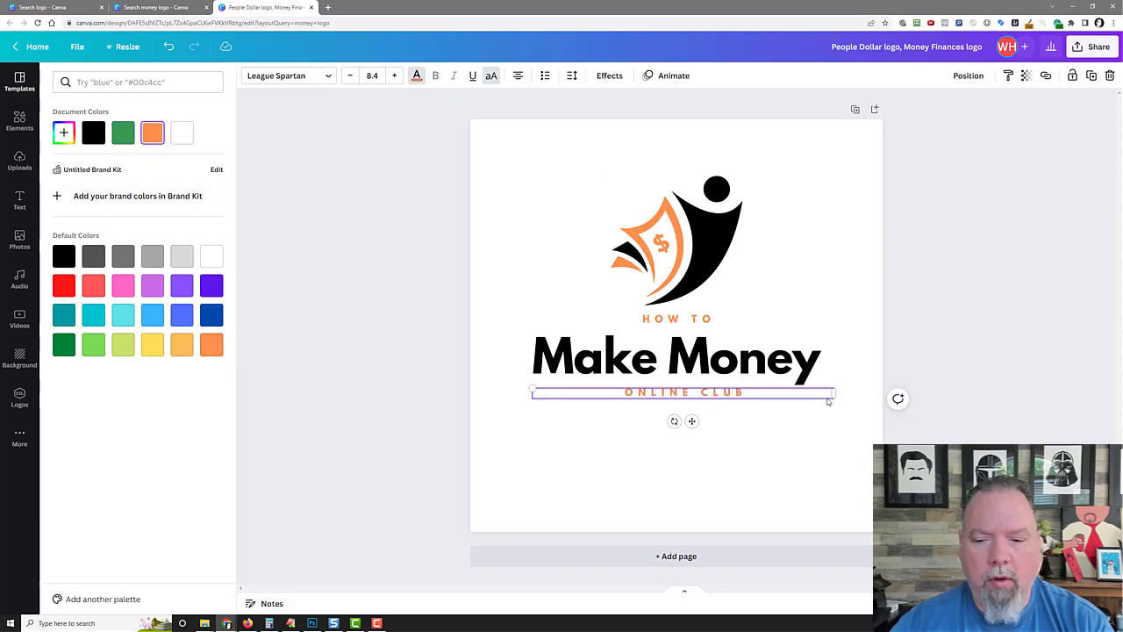
Step: Try the Intro Rust, Anton and Abril Fatface fonts on the Make Money heading, then restore League Spartan
left_click(703, 358)
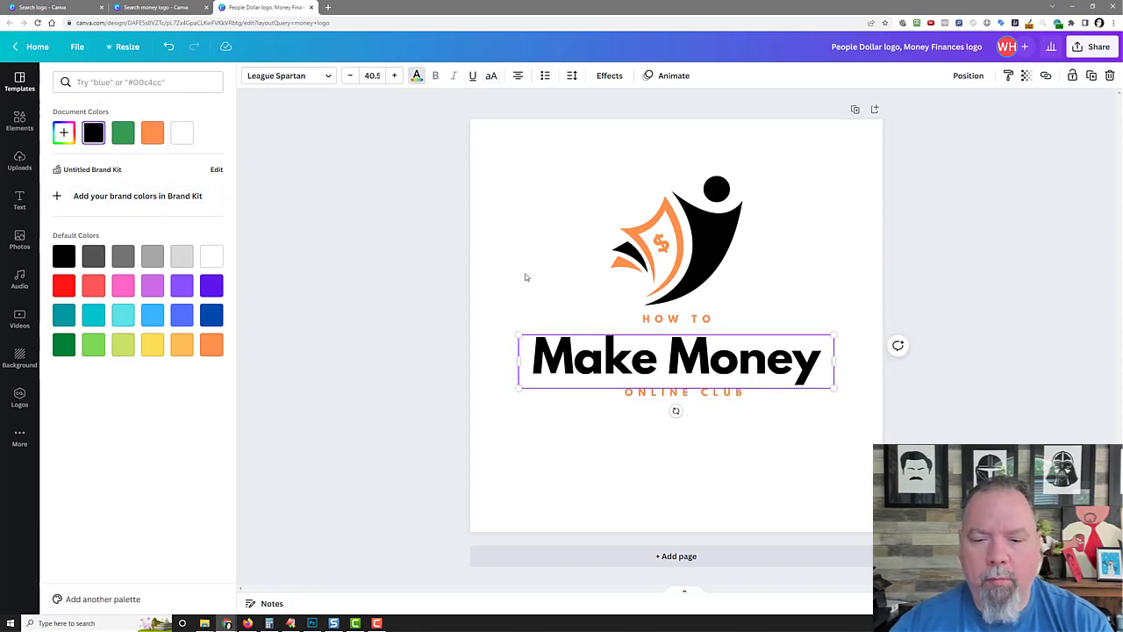
left_click(307, 78)
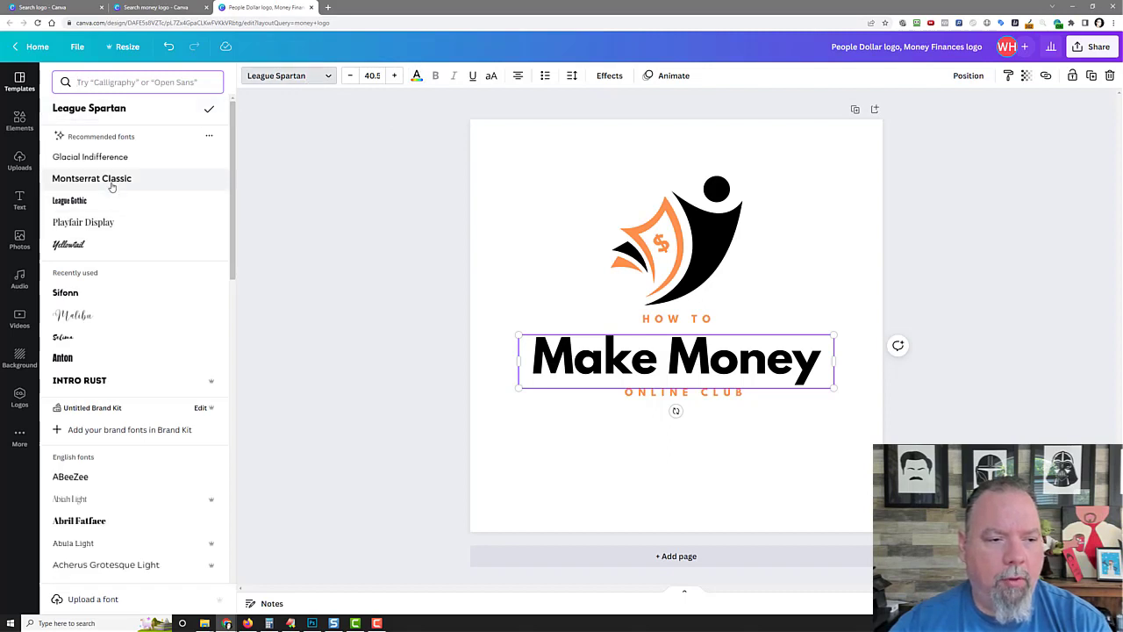
left_click(99, 376)
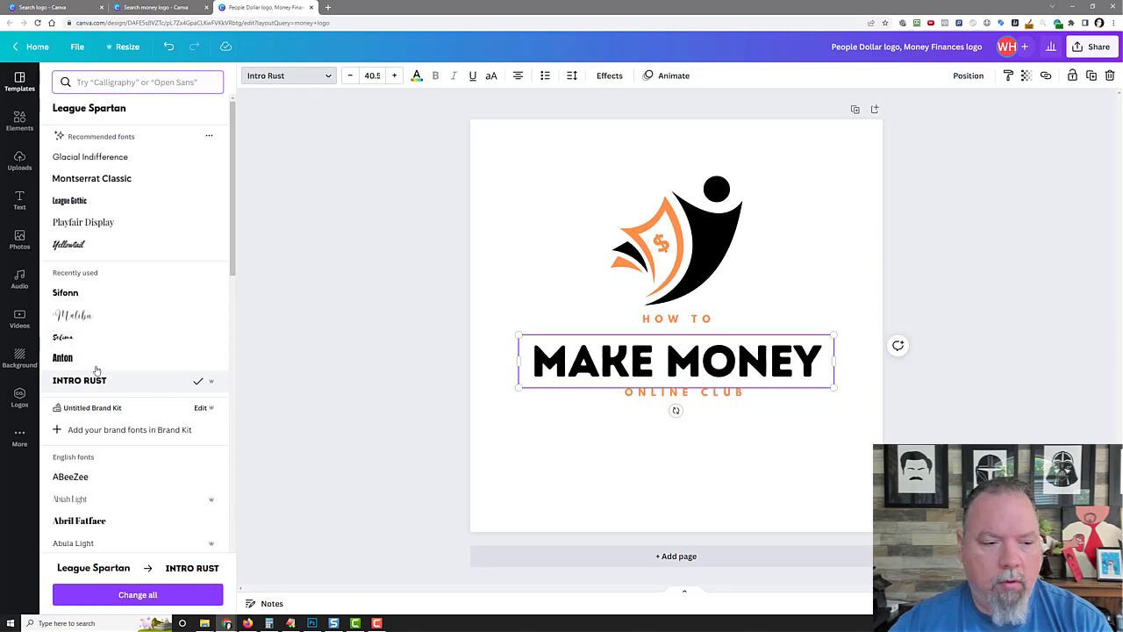
left_click(97, 368)
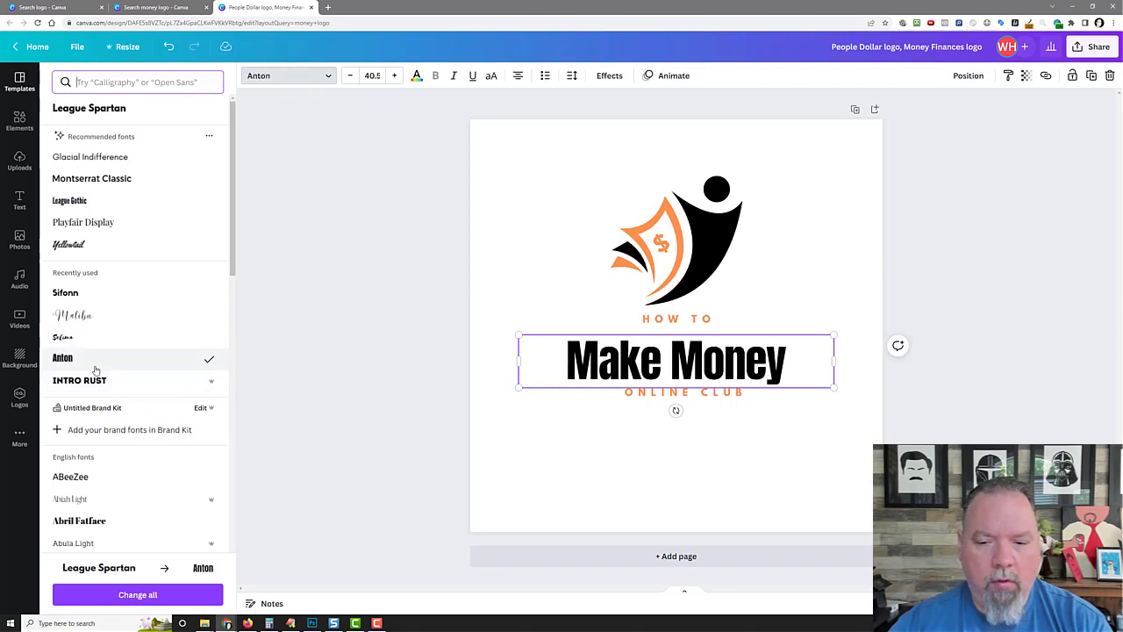
left_click(84, 522)
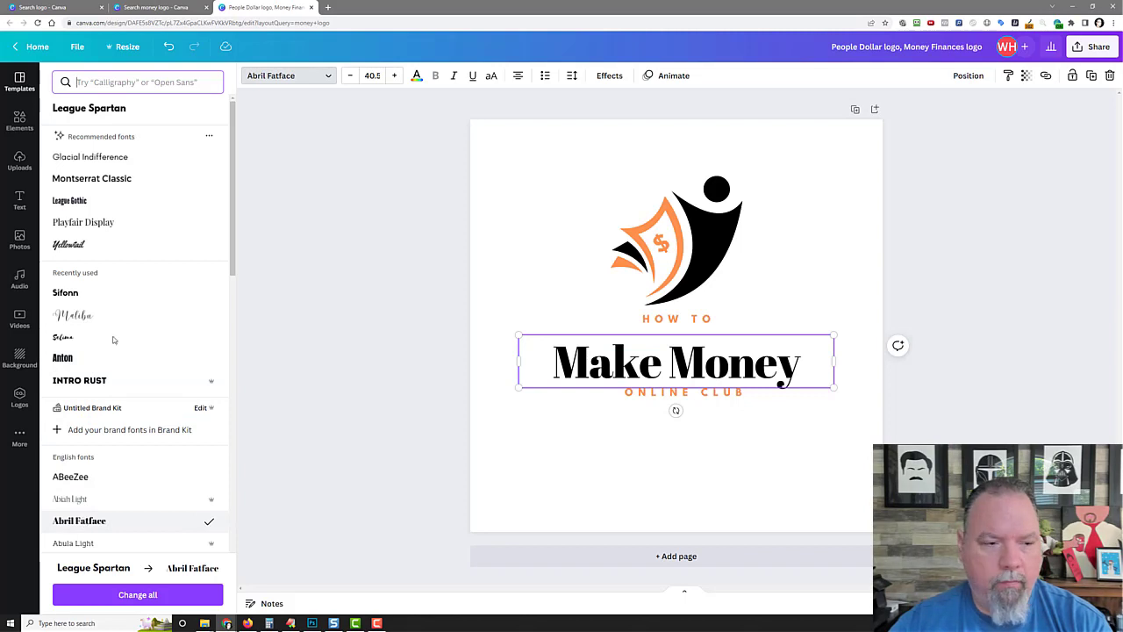
left_click(140, 112)
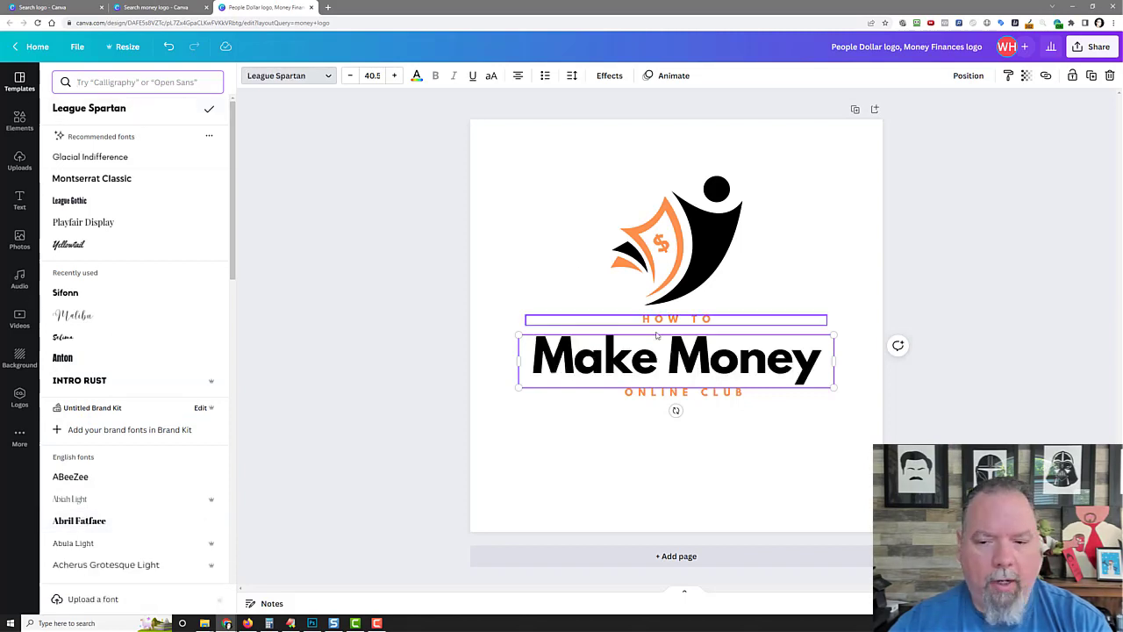
left_click(660, 363)
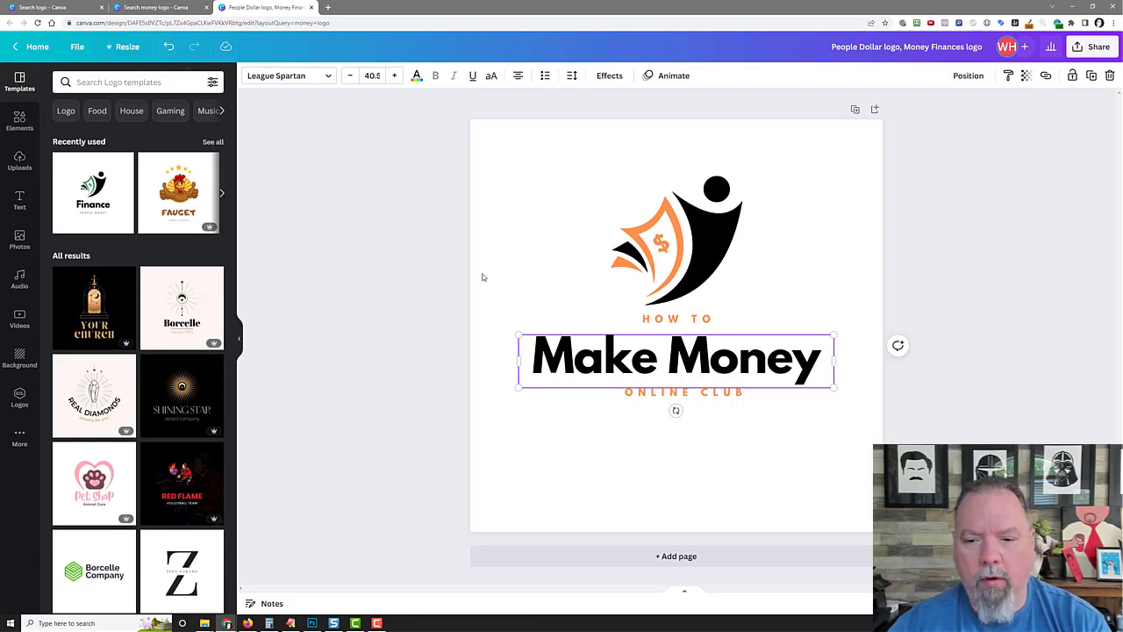
left_click(437, 286)
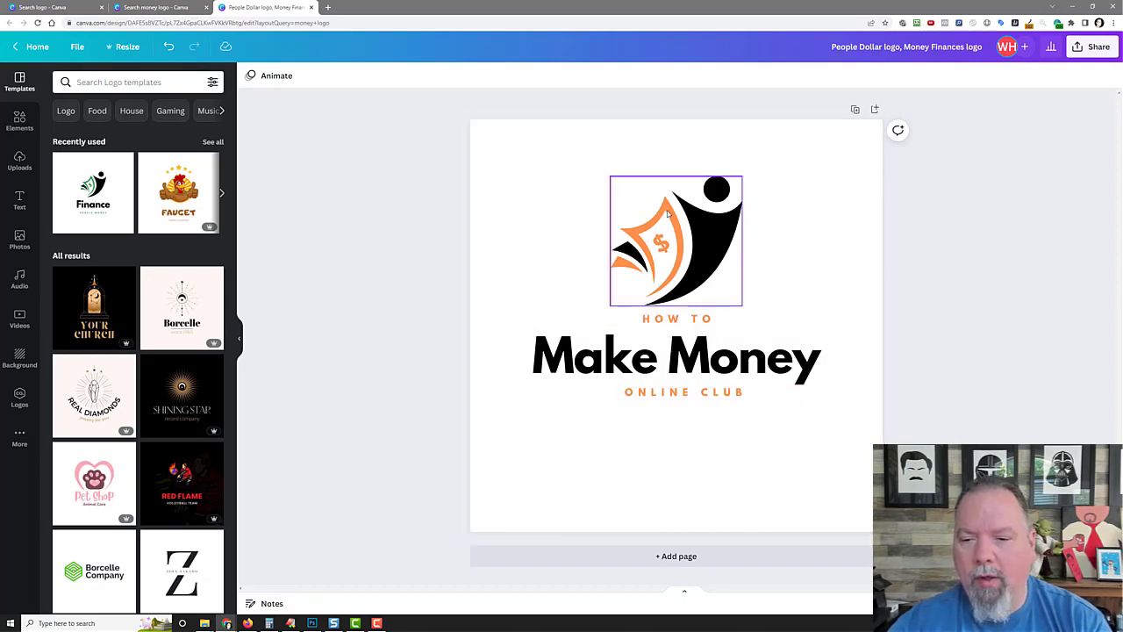
Step: Delete the Make Money heading and the ONLINE CLUB tagline from the logo
left_click(678, 321)
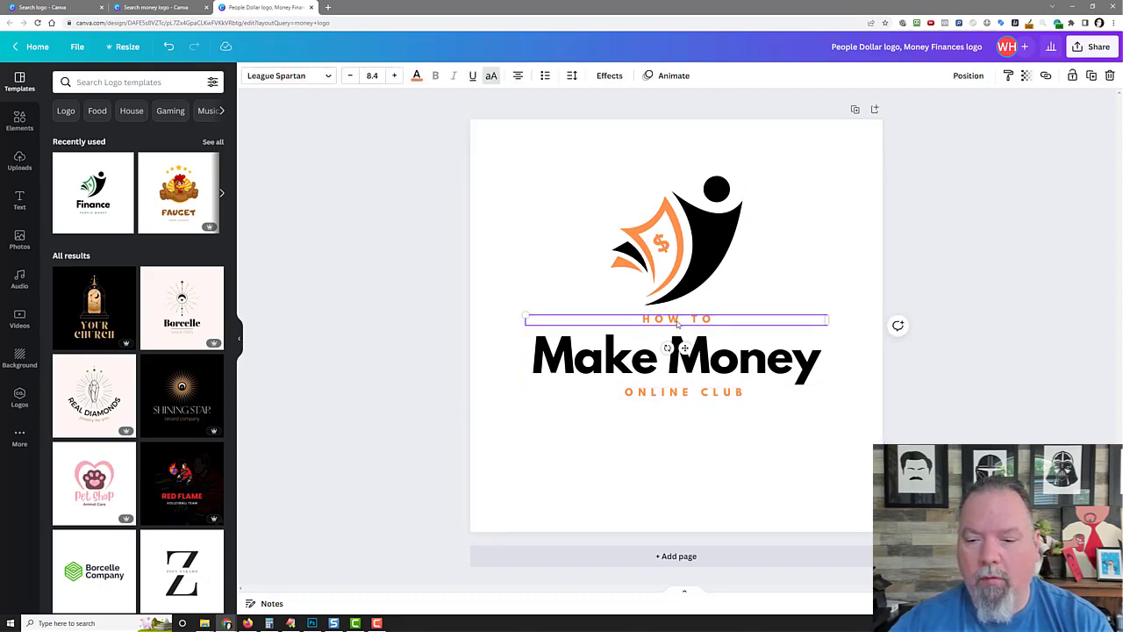
left_click(583, 362)
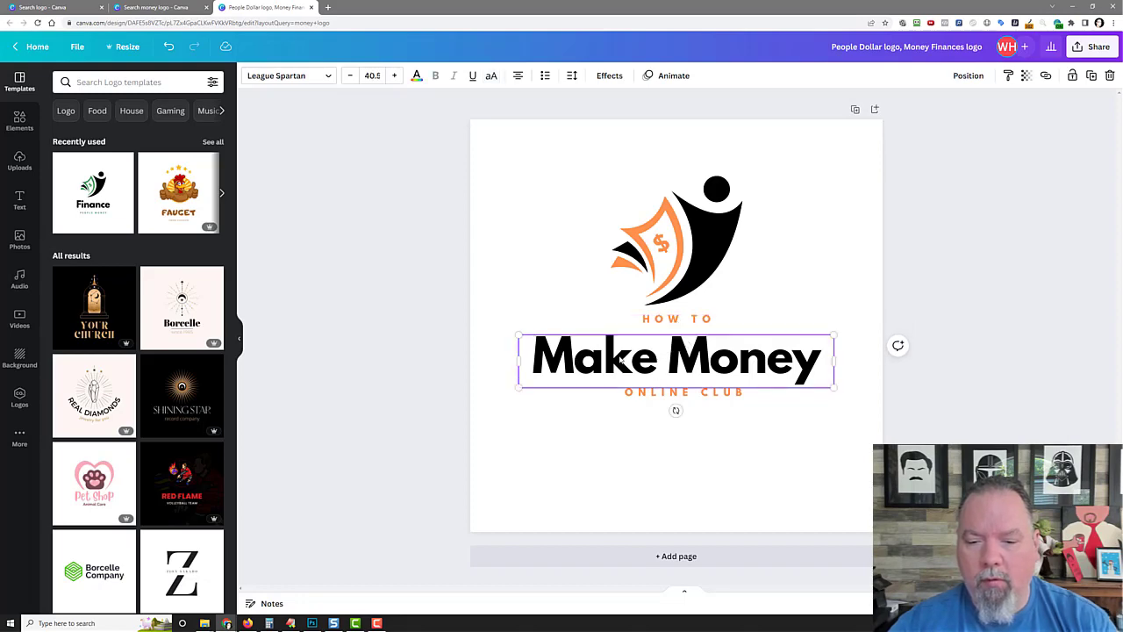
key("Delete")
left_click(650, 393)
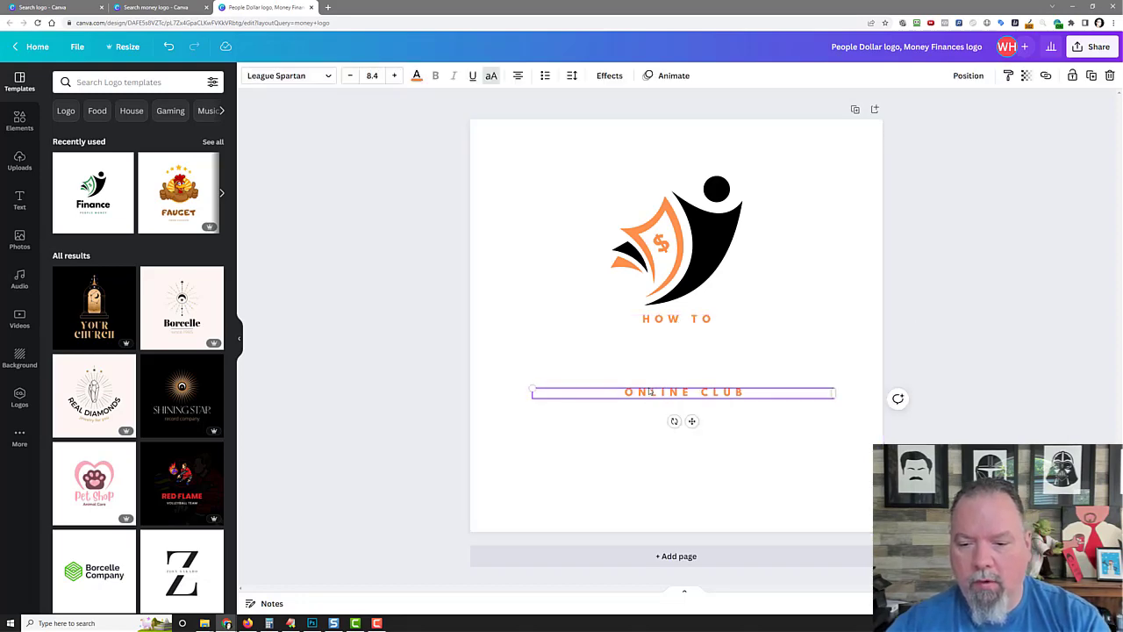
key("Delete")
Step: Change the text color of the remaining HOW TO line to black
left_click(682, 323)
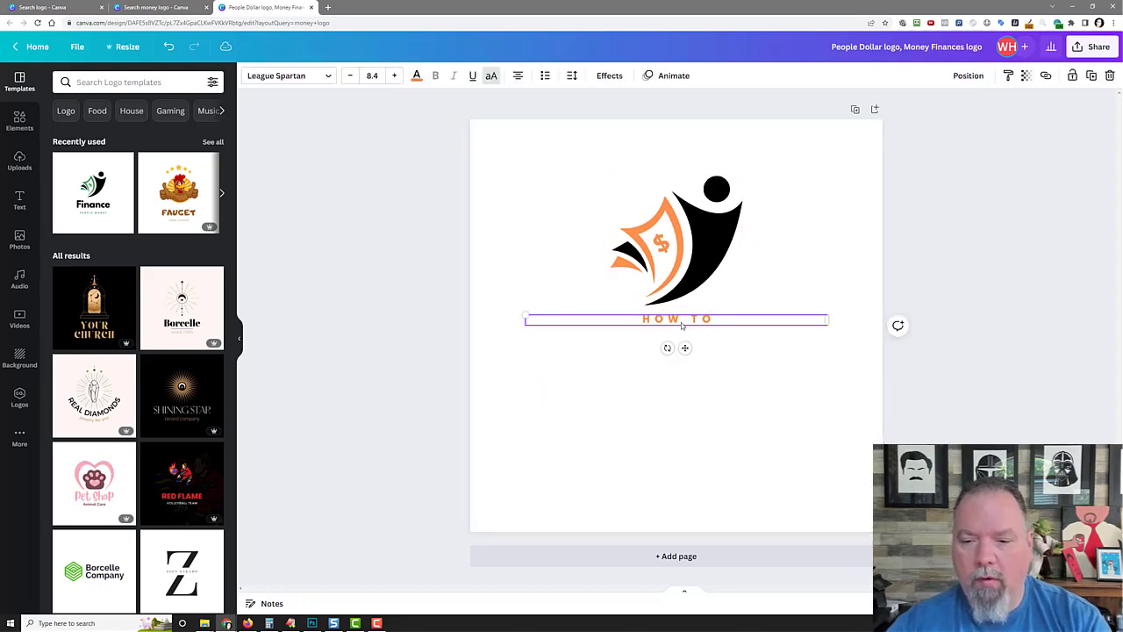
left_click(418, 77)
left_click(93, 133)
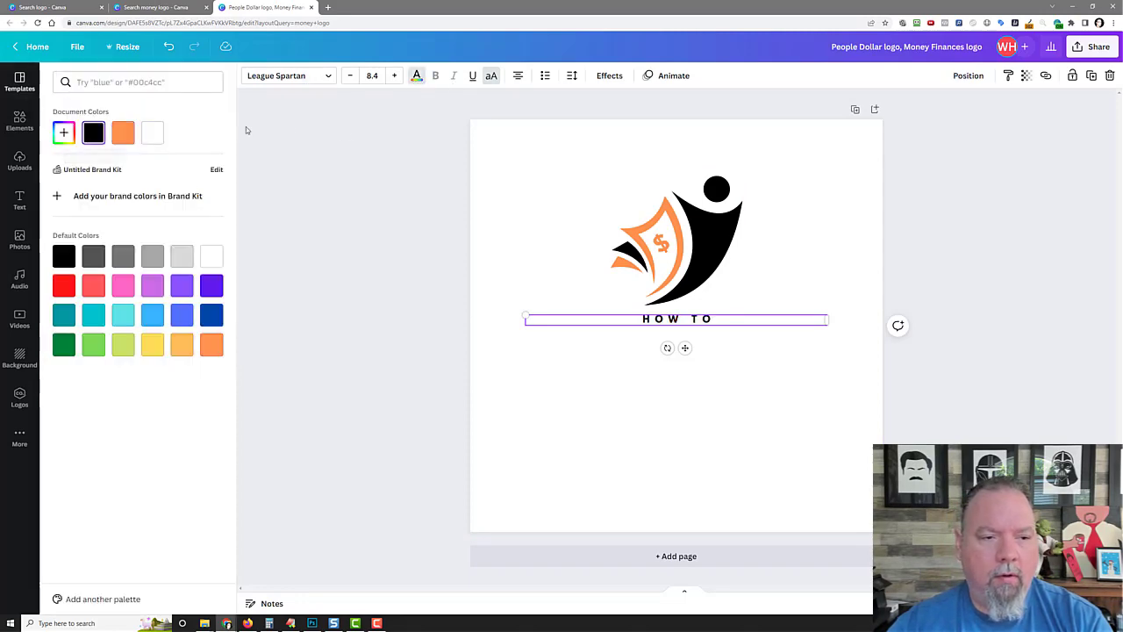
Step: Recolor the orange parts of the person-and-money graphic with the dark green default color
left_click(682, 222)
left_click(268, 75)
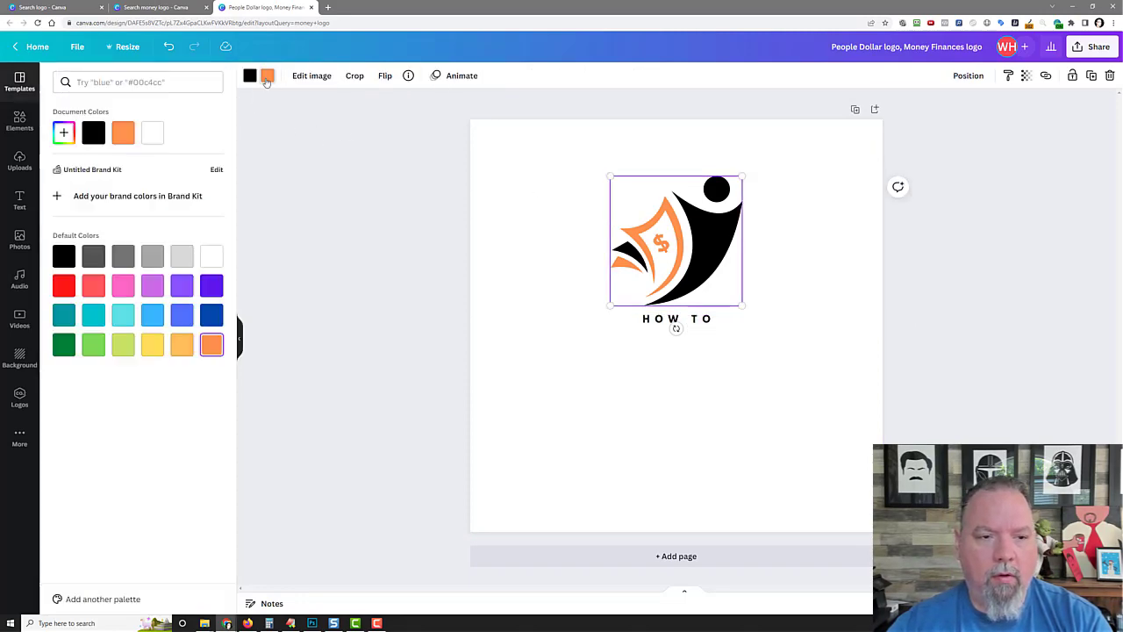
left_click(65, 344)
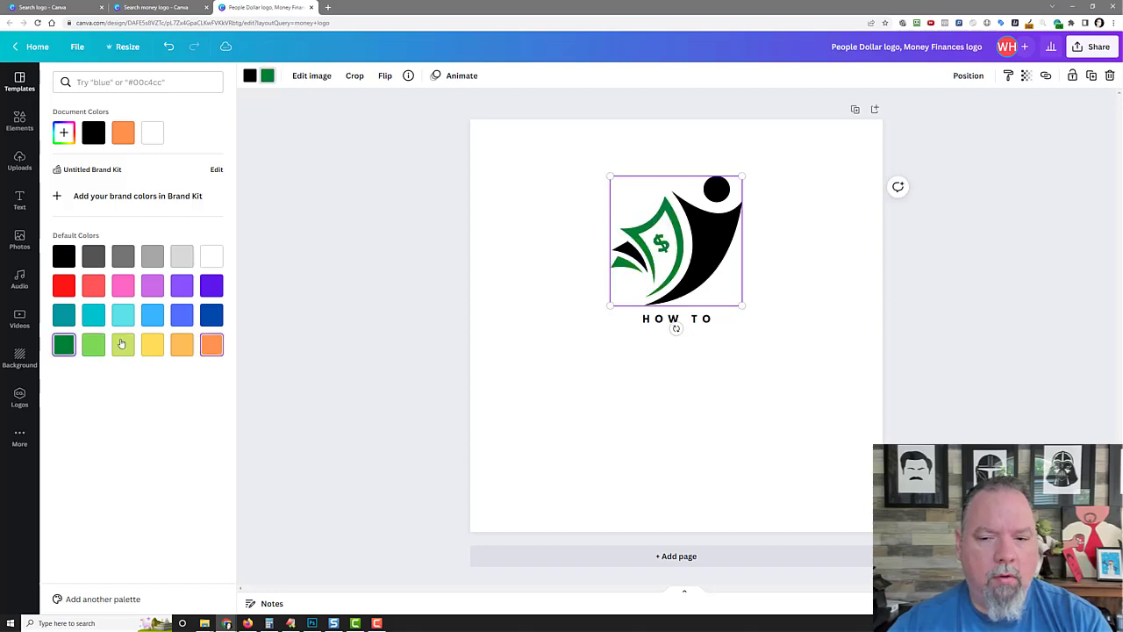
Step: Apply the Curve text shape at 83 to the HOW TO line and enlarge it to font size 26.4
left_click(678, 321)
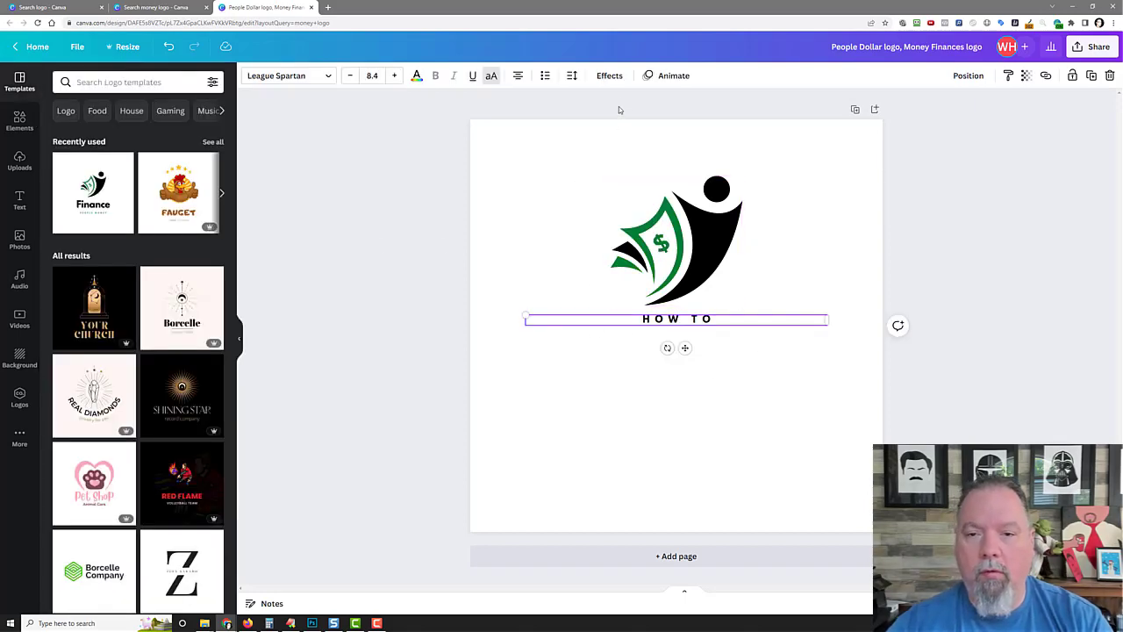
left_click(615, 76)
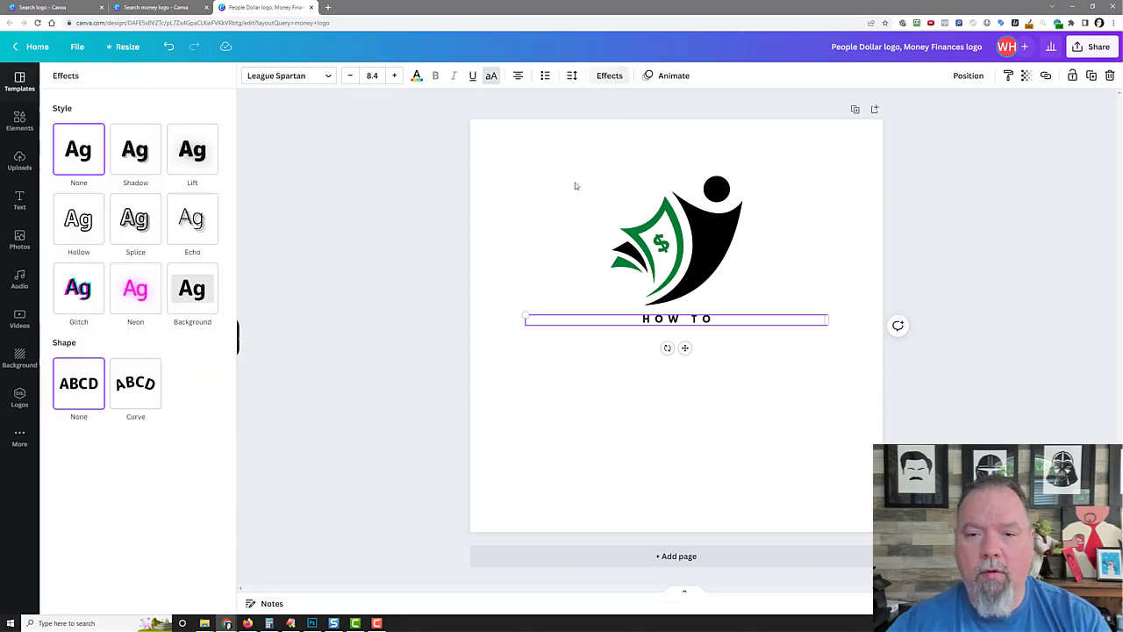
left_click(150, 386)
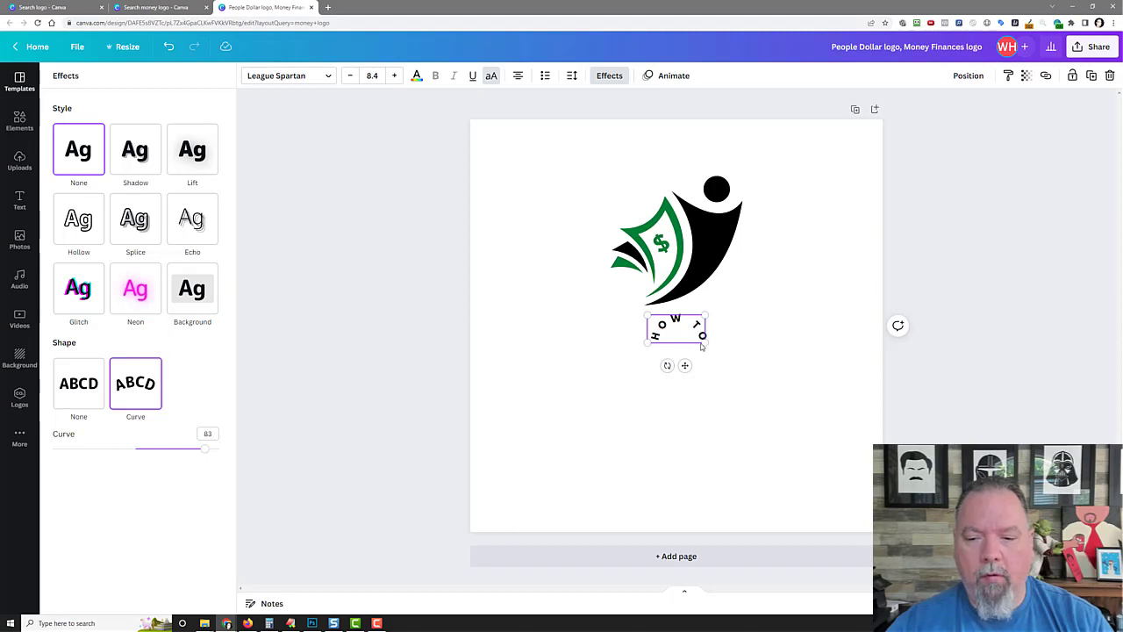
left_click_drag(704, 341, 831, 402)
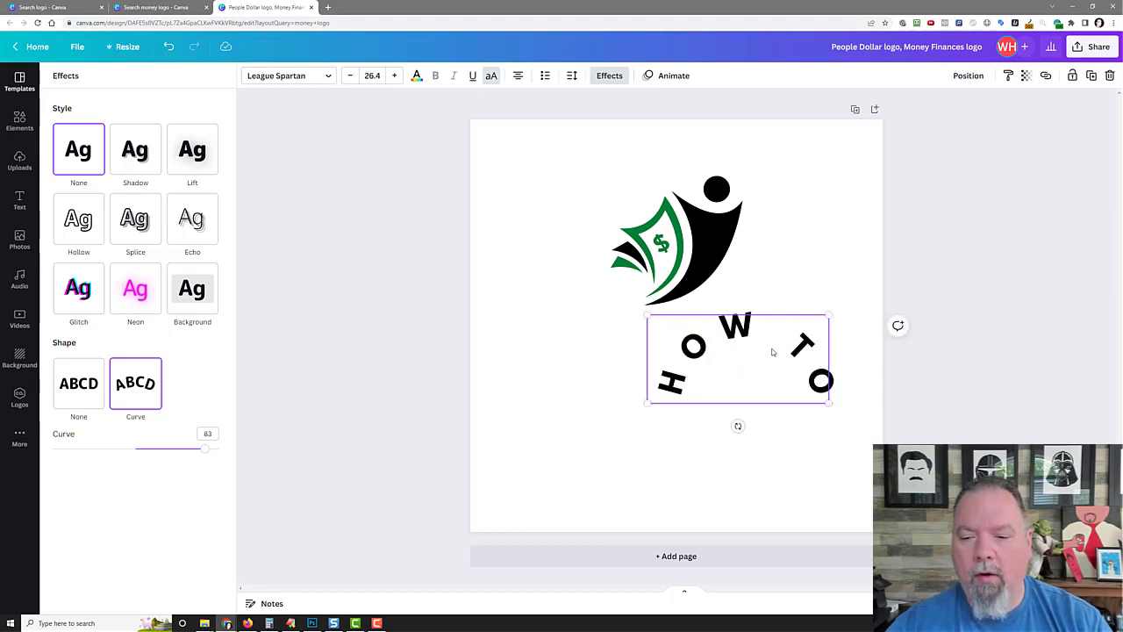
Step: Replace the curved HOW TO text with HOW TO MAKE MONEY ONLINE CLUB
double_click(773, 348)
key("ctrl+a")
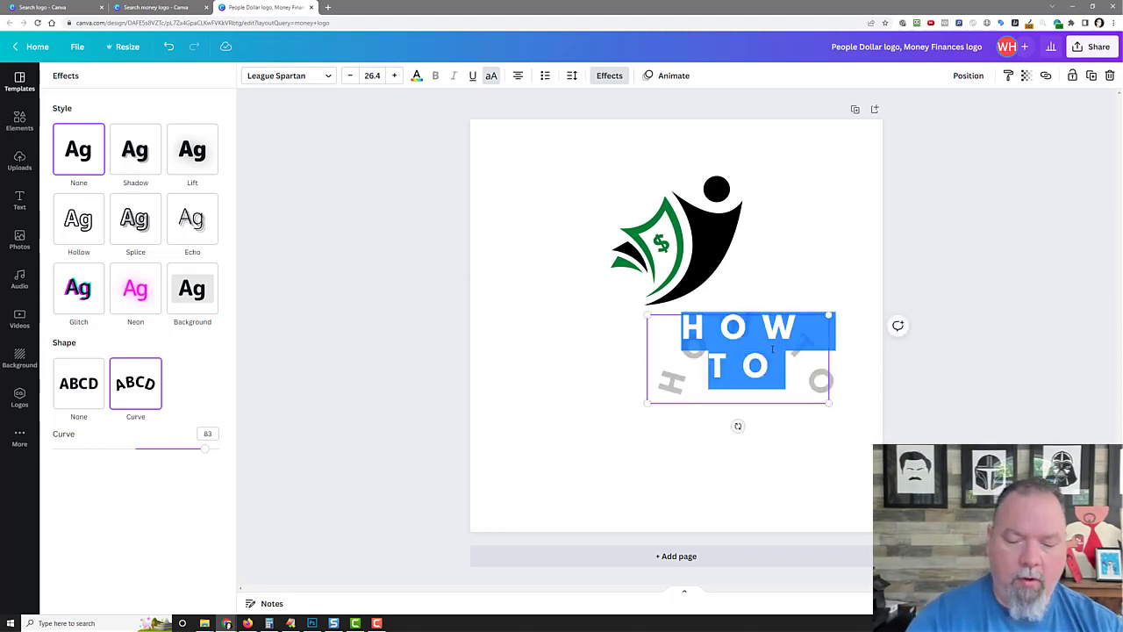
type("HOW TO MAKE M")
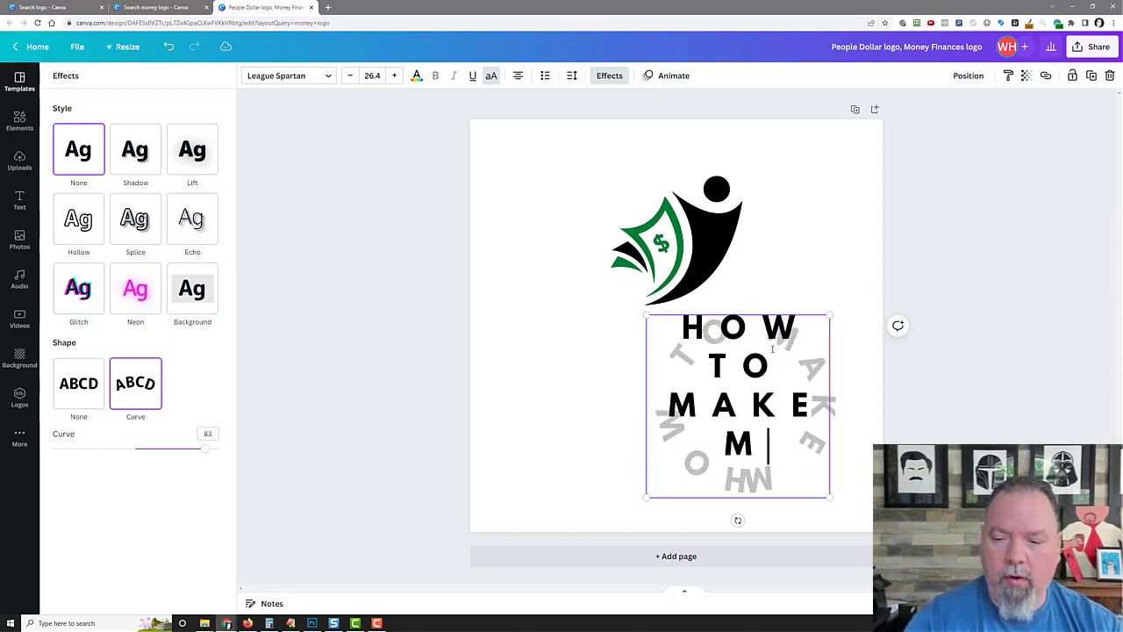
type("ONEY ONLINE CLUB")
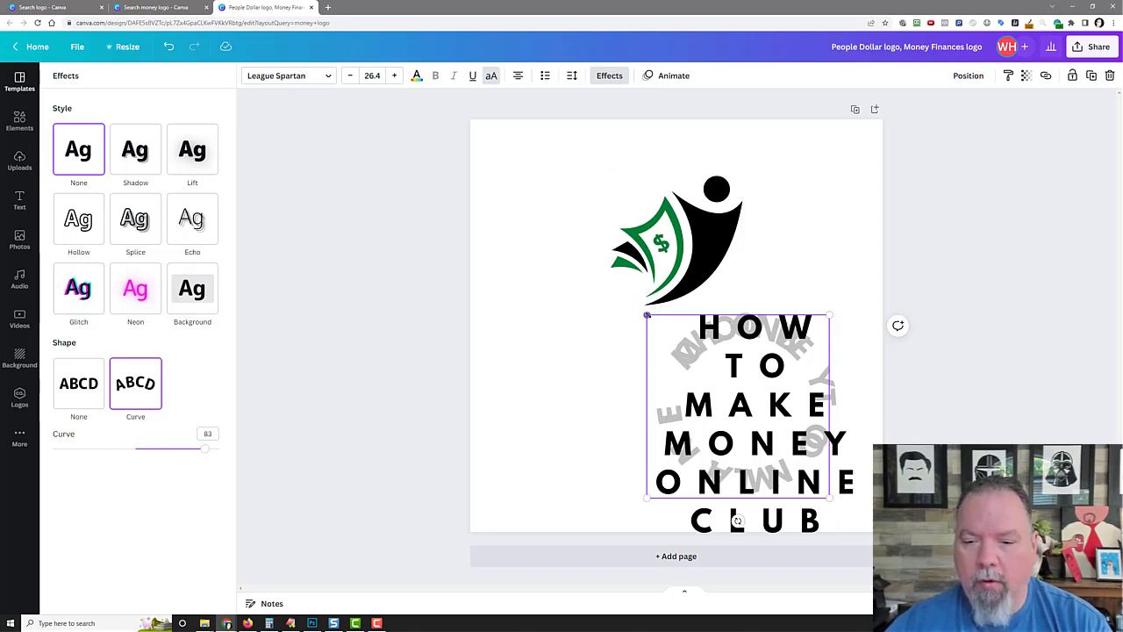
Step: Enlarge the curved text box, and reduce its font size to 25.9
left_click_drag(647, 315, 535, 304)
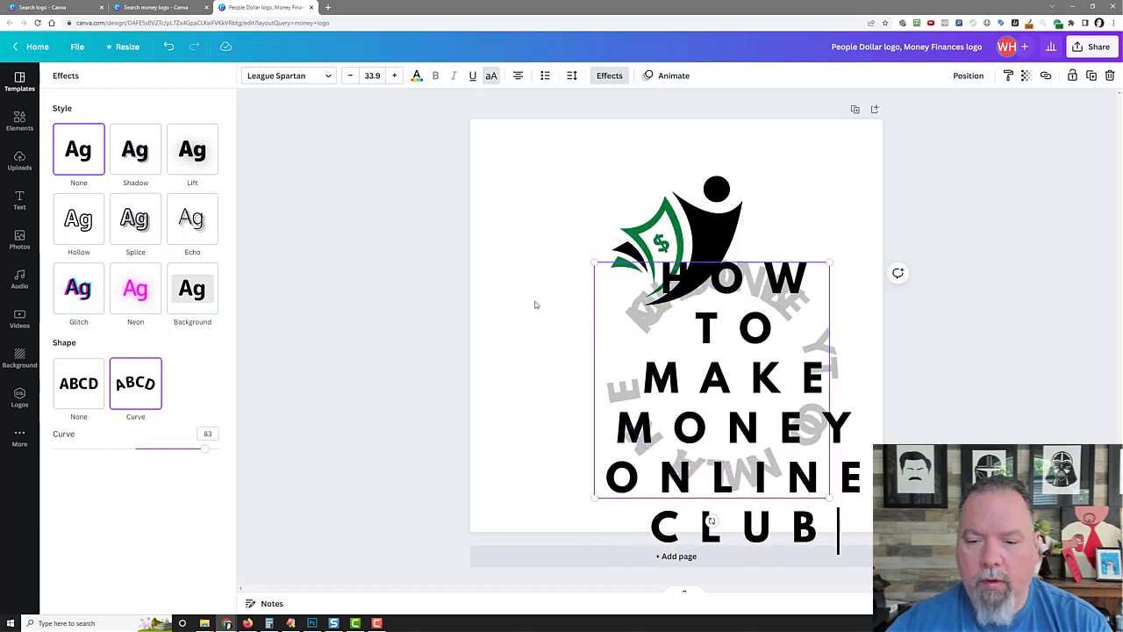
left_click(351, 78)
left_click(351, 77)
left_click(351, 78)
left_click(351, 77)
left_click(351, 77)
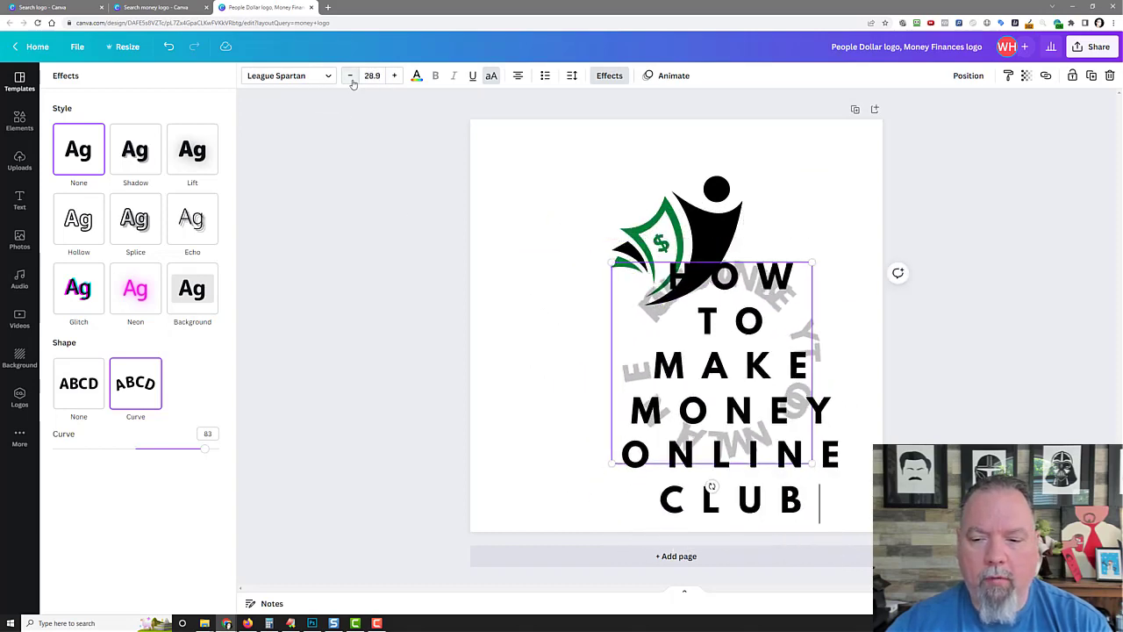
left_click(351, 77)
left_click(351, 77)
left_click(351, 78)
Step: Set the Curve amount of the HOW TO MAKE MONEY ONLINE CLUB text to 43
left_click(554, 274)
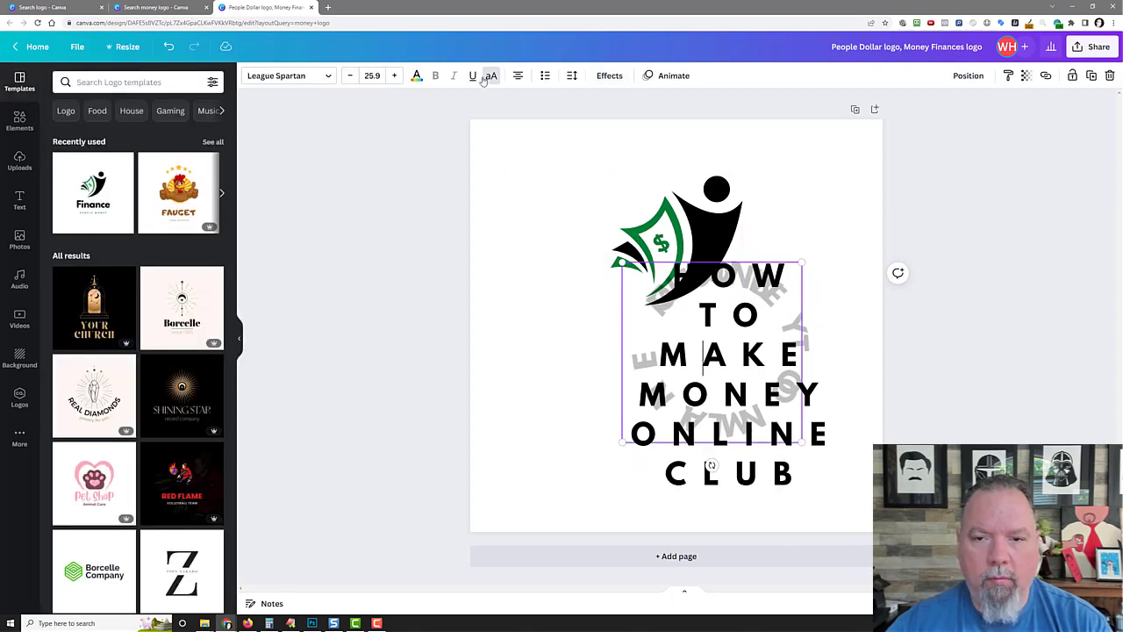
left_click(610, 76)
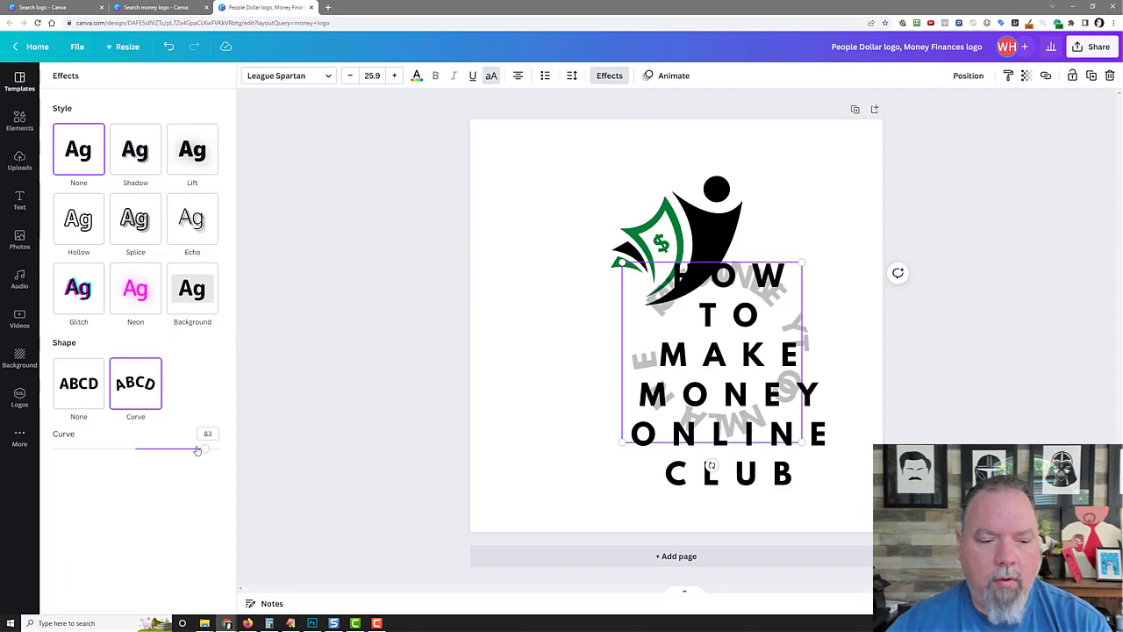
left_click_drag(203, 451, 173, 467)
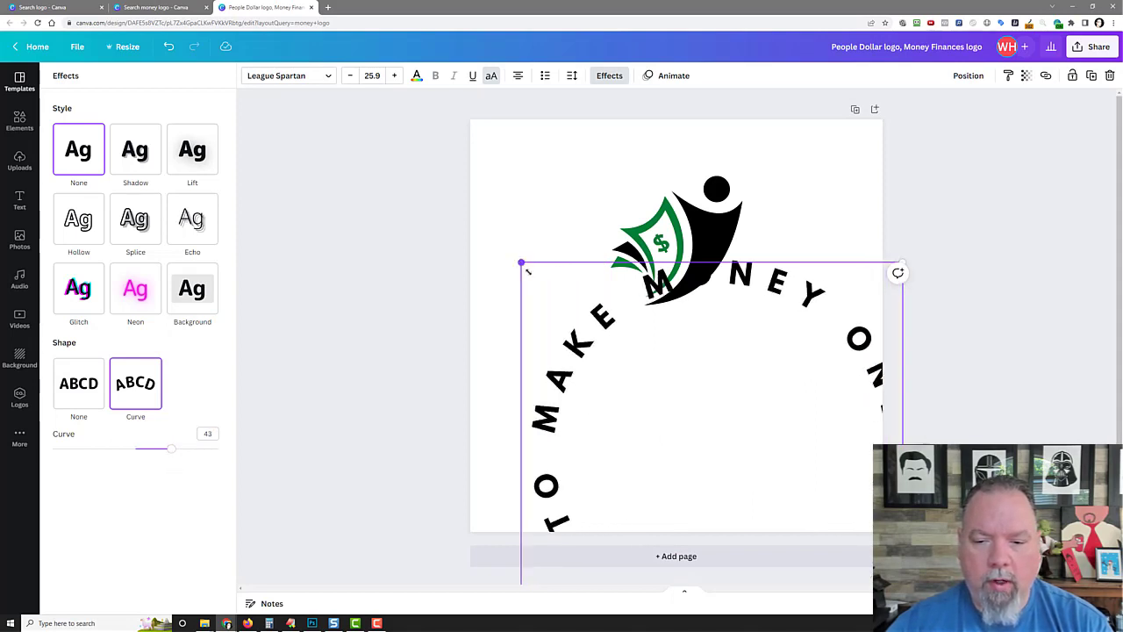
Step: Shrink the curved text to font size 13.8 and fit it, rotated clockwise, around the person-and-money graphic
left_click_drag(527, 271, 708, 451)
left_click_drag(792, 498, 672, 201)
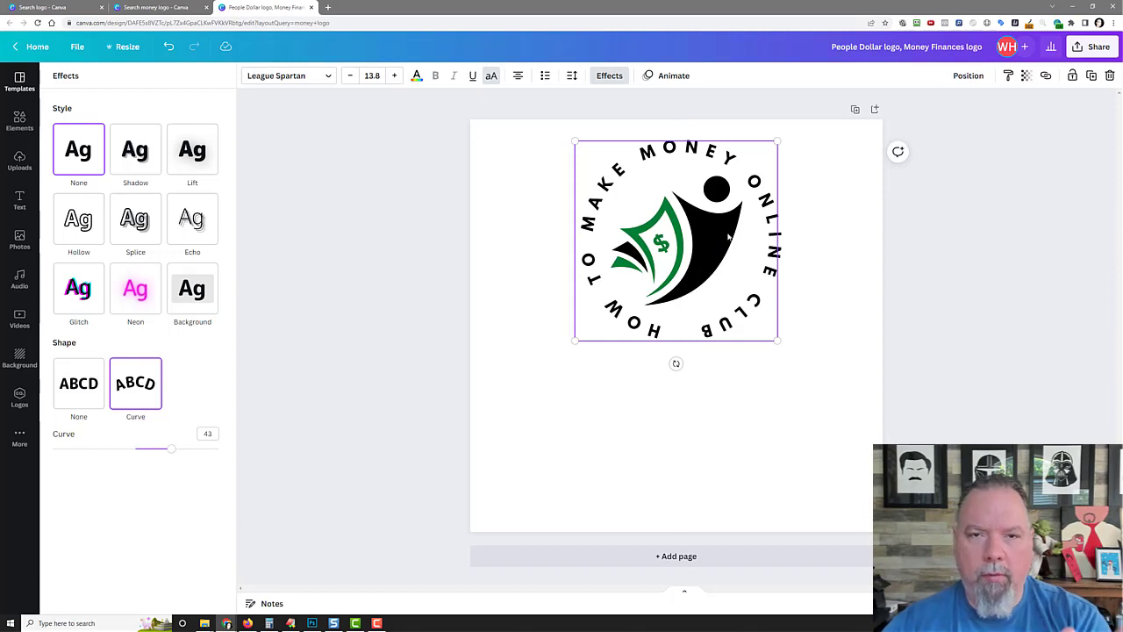
left_click_drag(675, 363, 562, 283)
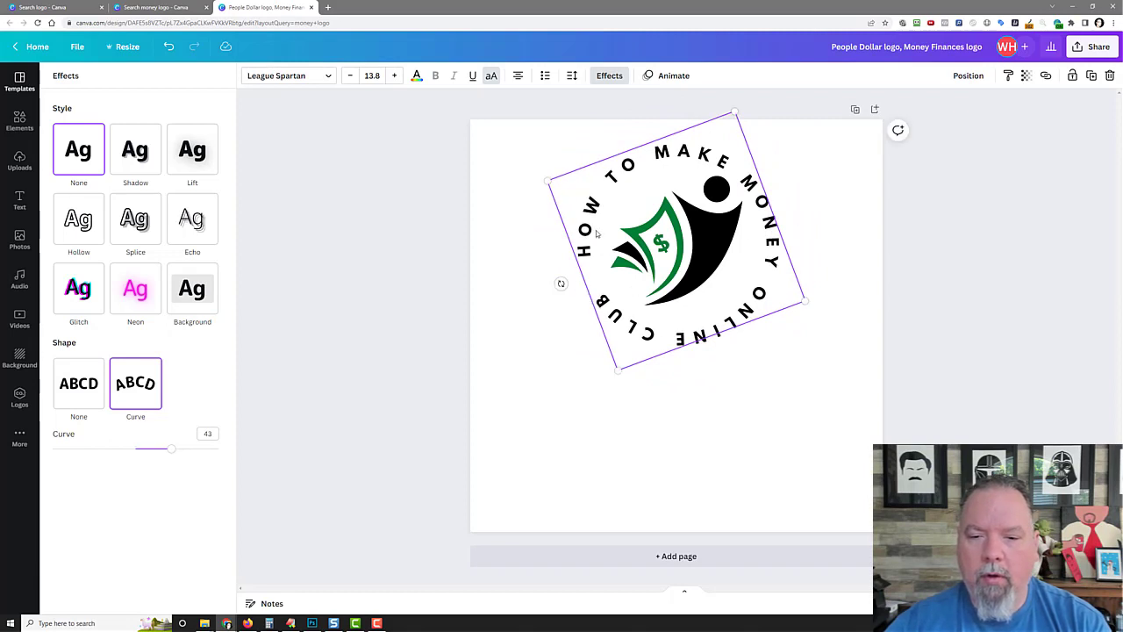
Step: Increase the curved text's font size to 24.8
left_click(400, 80)
left_click(400, 80)
left_click(400, 79)
left_click(401, 80)
left_click(400, 80)
left_click(400, 80)
left_click(400, 80)
left_click(400, 80)
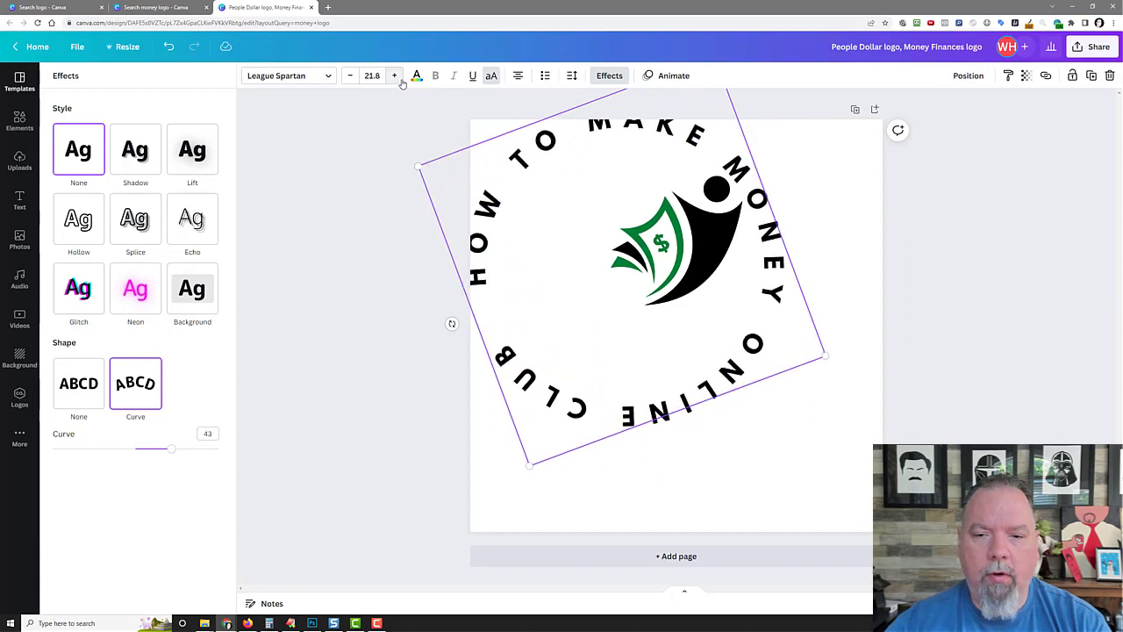
left_click(402, 80)
left_click(402, 80)
left_click(401, 81)
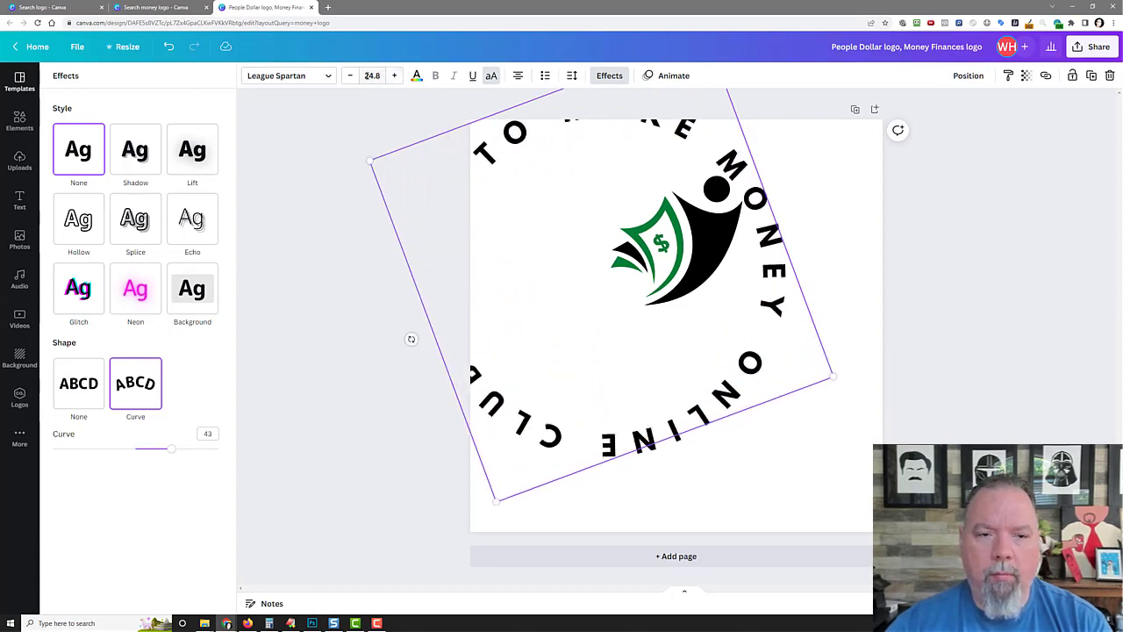
Step: Undo the font size increases on the curved text back to 14.8
left_click(167, 50)
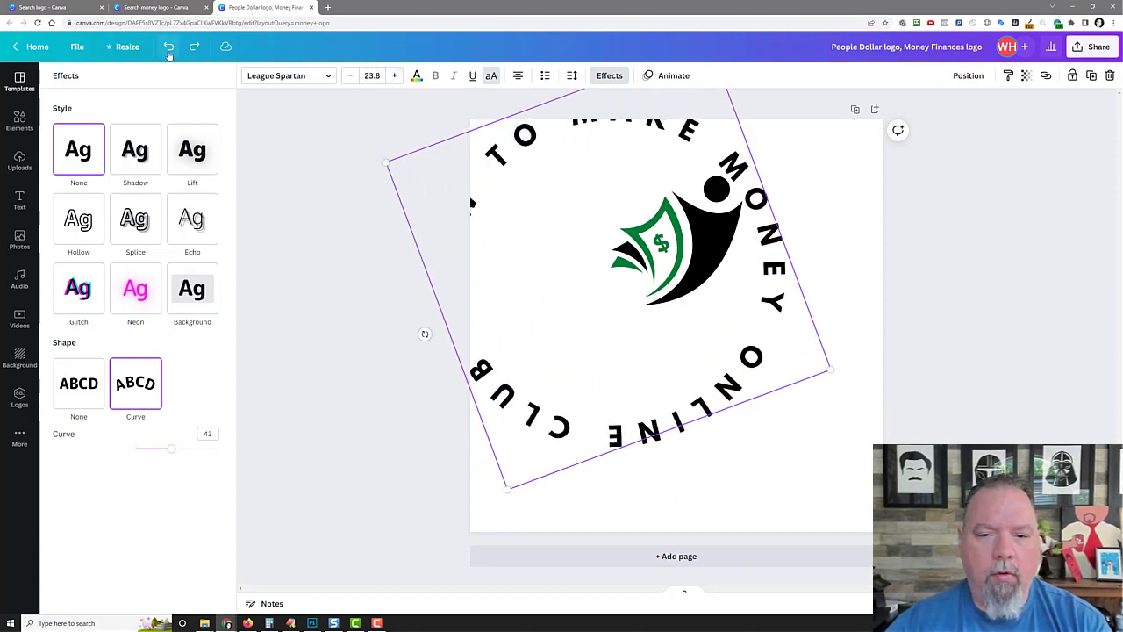
left_click(168, 50)
left_click(168, 50)
left_click(167, 50)
left_click(168, 50)
left_click(168, 50)
left_click(168, 50)
left_click(176, 53)
left_click(176, 52)
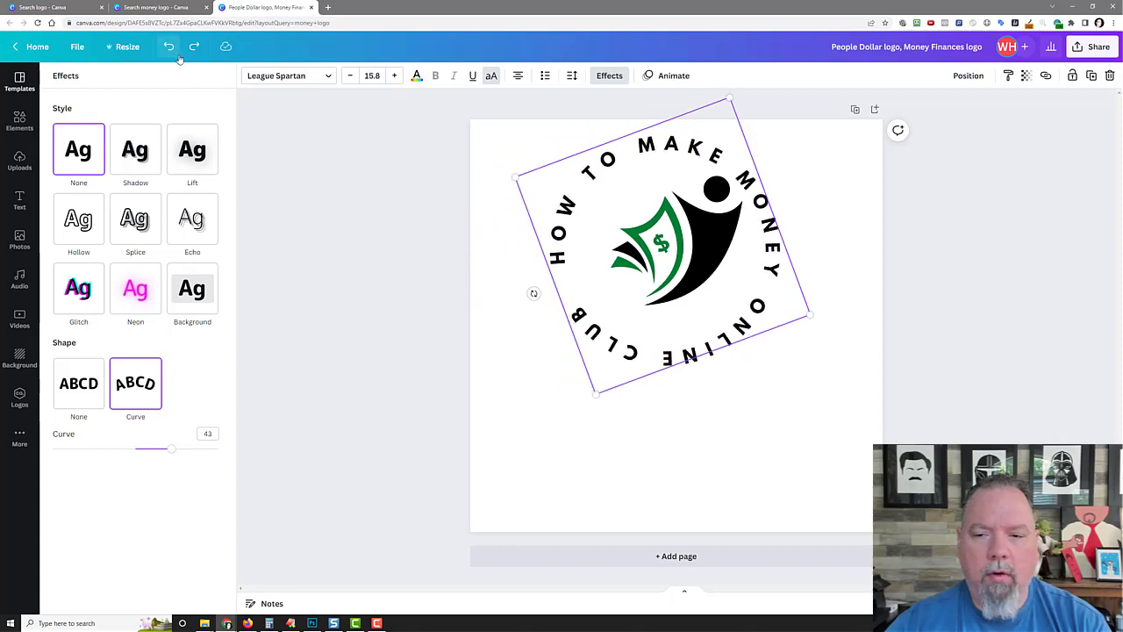
left_click(176, 52)
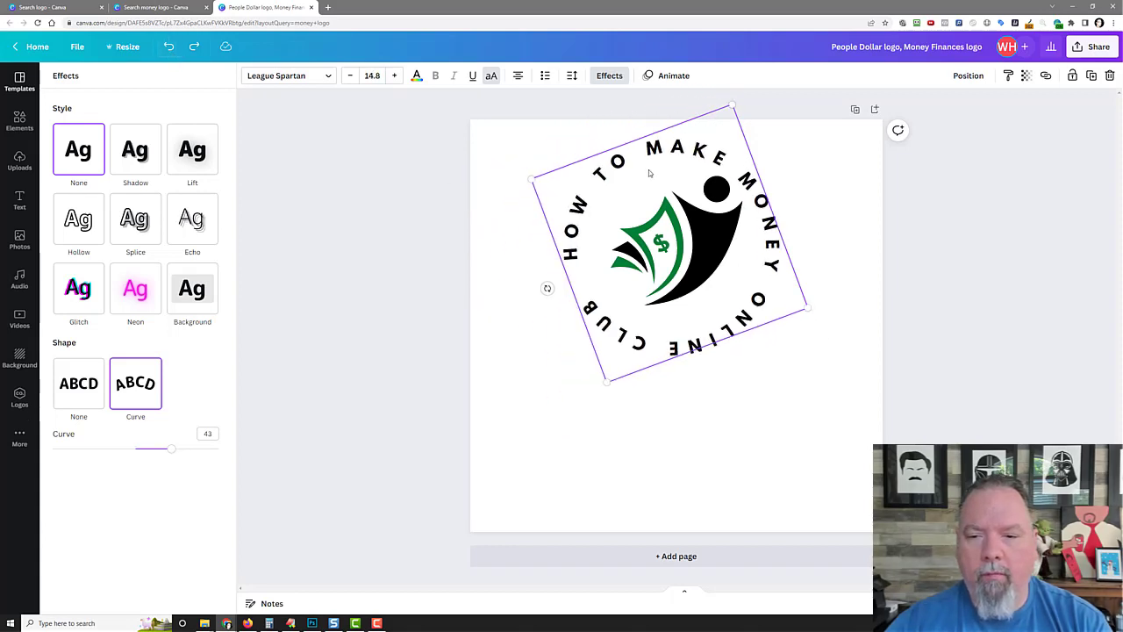
Step: Nudge the curved text slightly to the right around the graphic and set its letter spacing to 447
left_click_drag(649, 173, 660, 171)
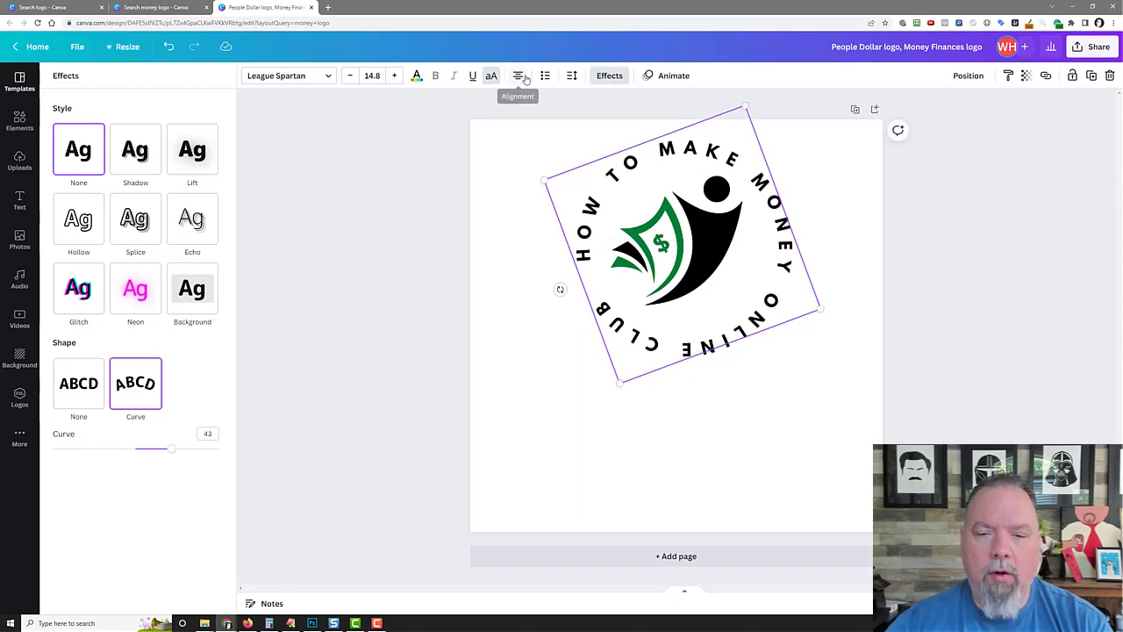
left_click(572, 77)
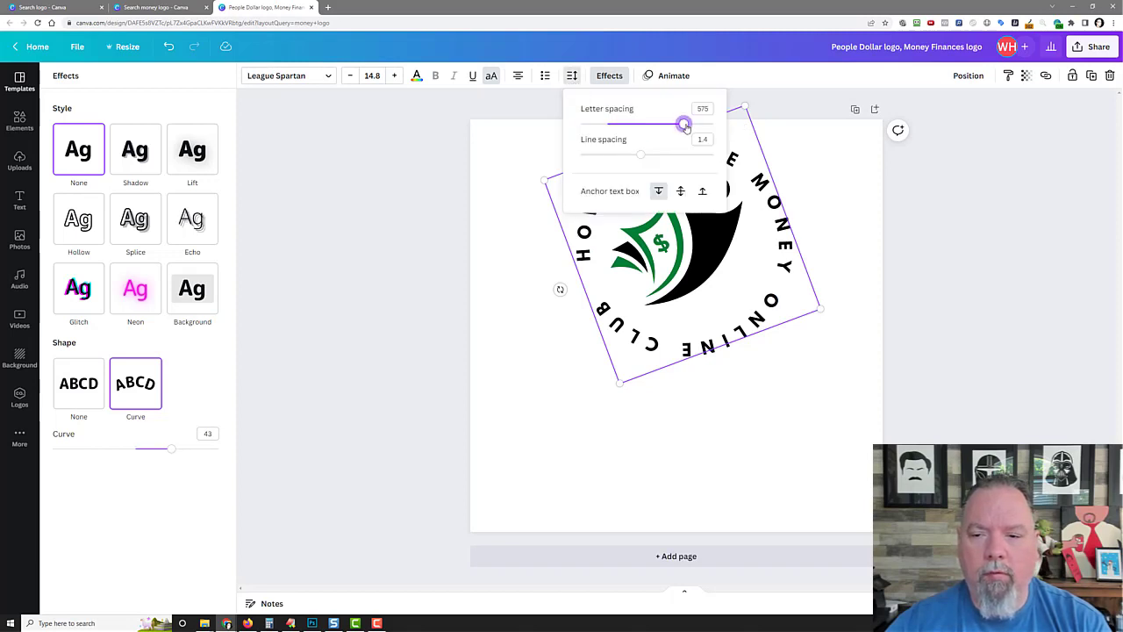
left_click_drag(685, 125, 668, 136)
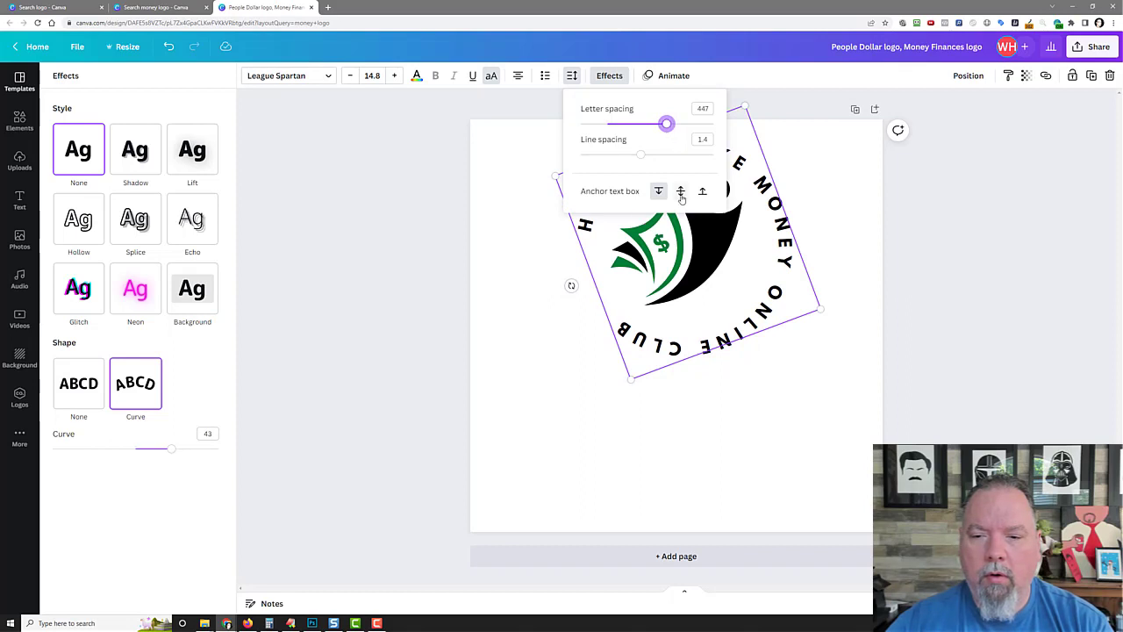
left_click(519, 182)
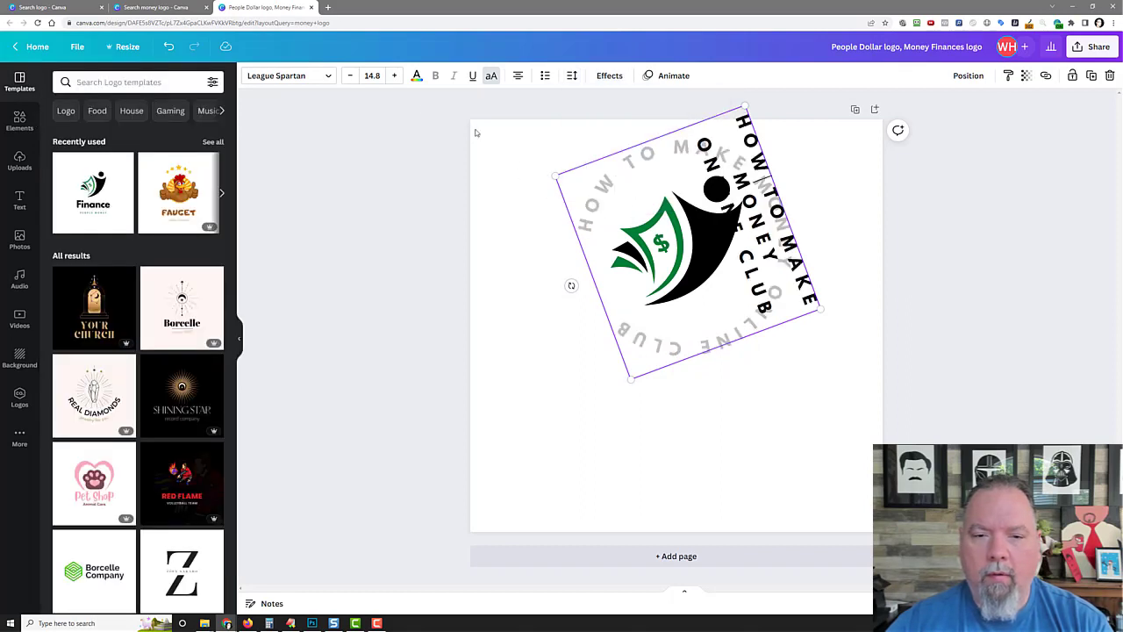
Step: Enlarge the whole curved text to font size 23.8
left_click(397, 76)
left_click(396, 77)
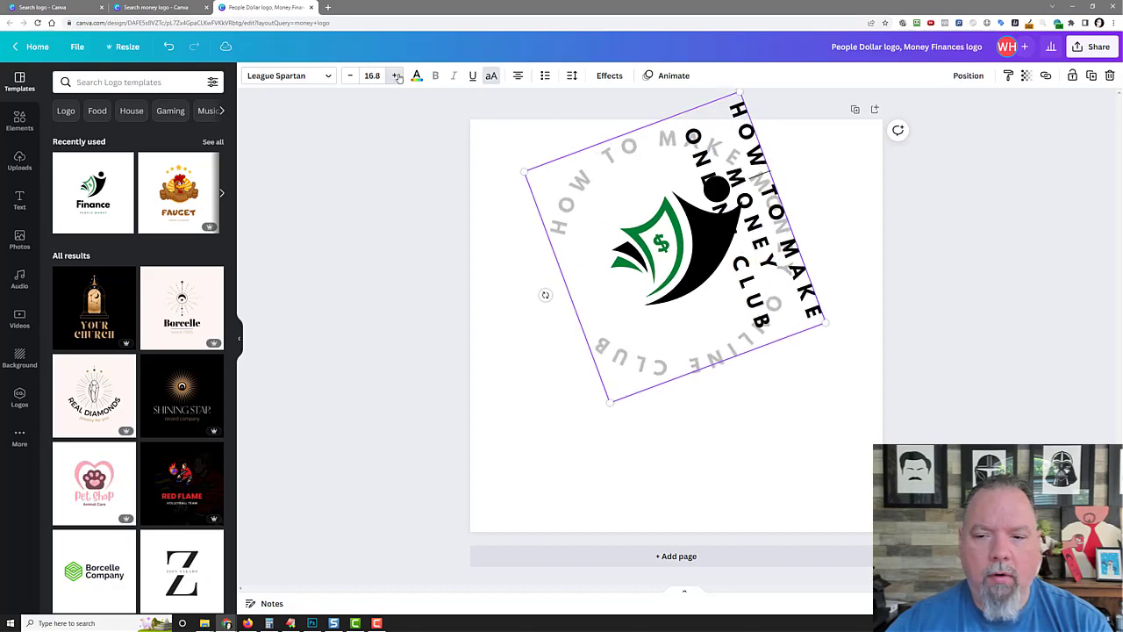
left_click(397, 76)
triple_click(717, 187)
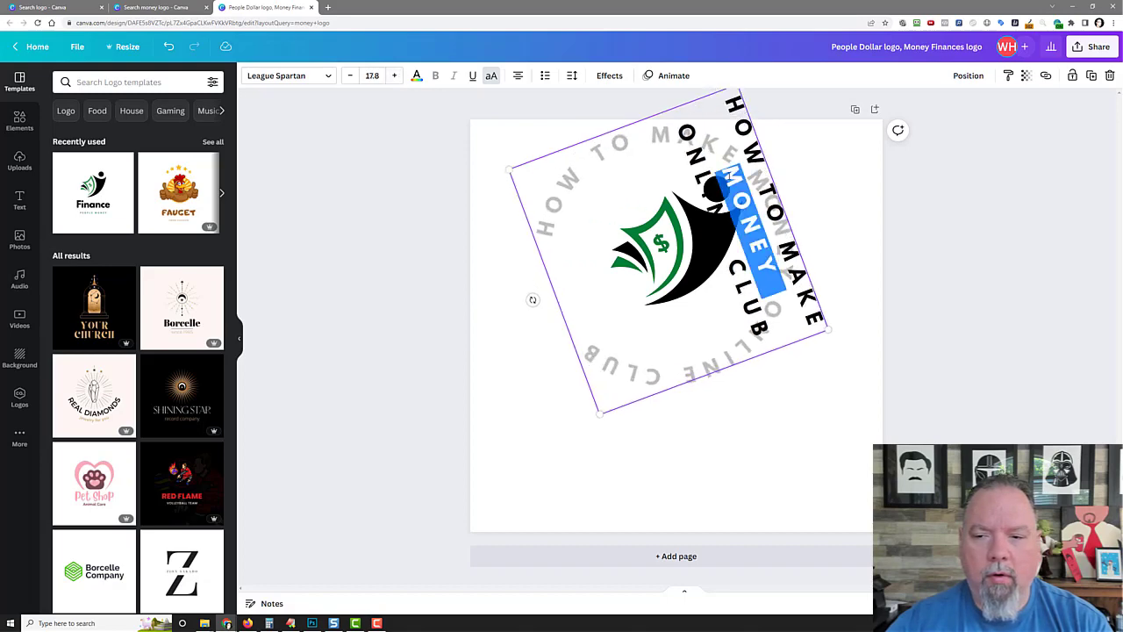
left_click(396, 75)
left_click(396, 75)
left_click(396, 76)
left_click(396, 75)
left_click(396, 76)
left_click(396, 76)
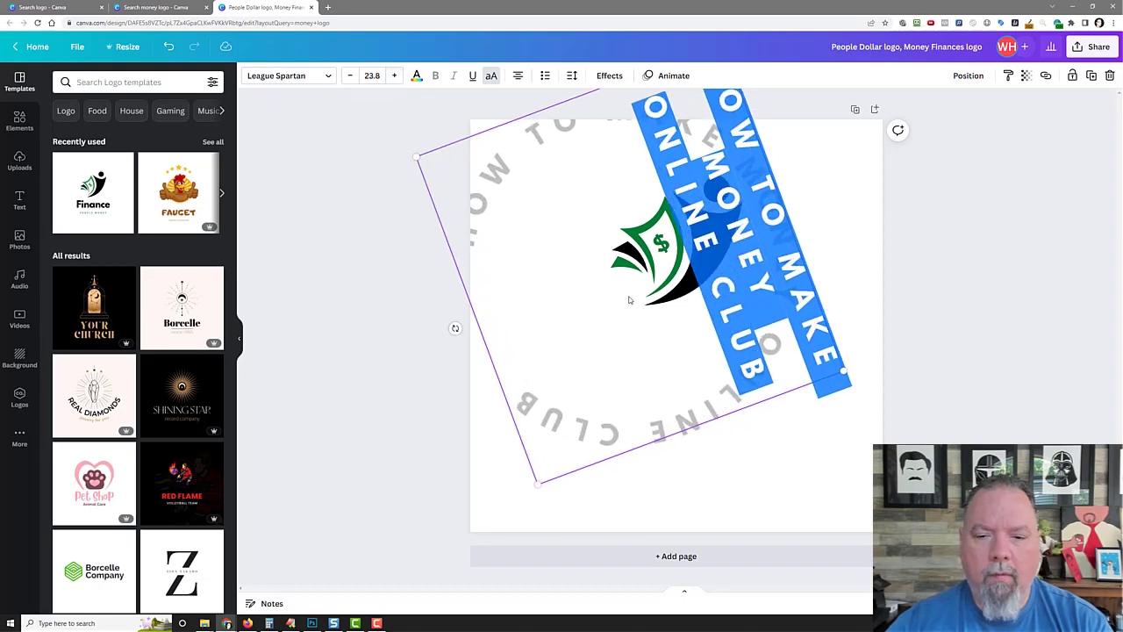
left_click(308, 301)
Step: Resize the curved text to font size 13.7 and rotate it upright around the graphic, with its gap facing down
left_click(432, 170)
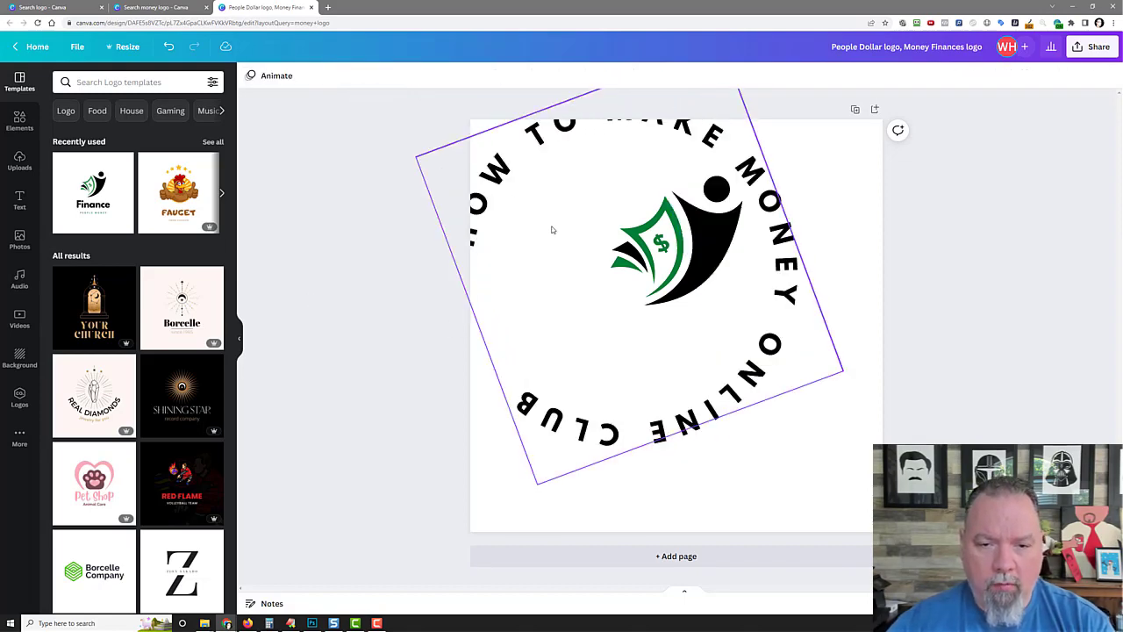
left_click_drag(412, 159, 607, 256)
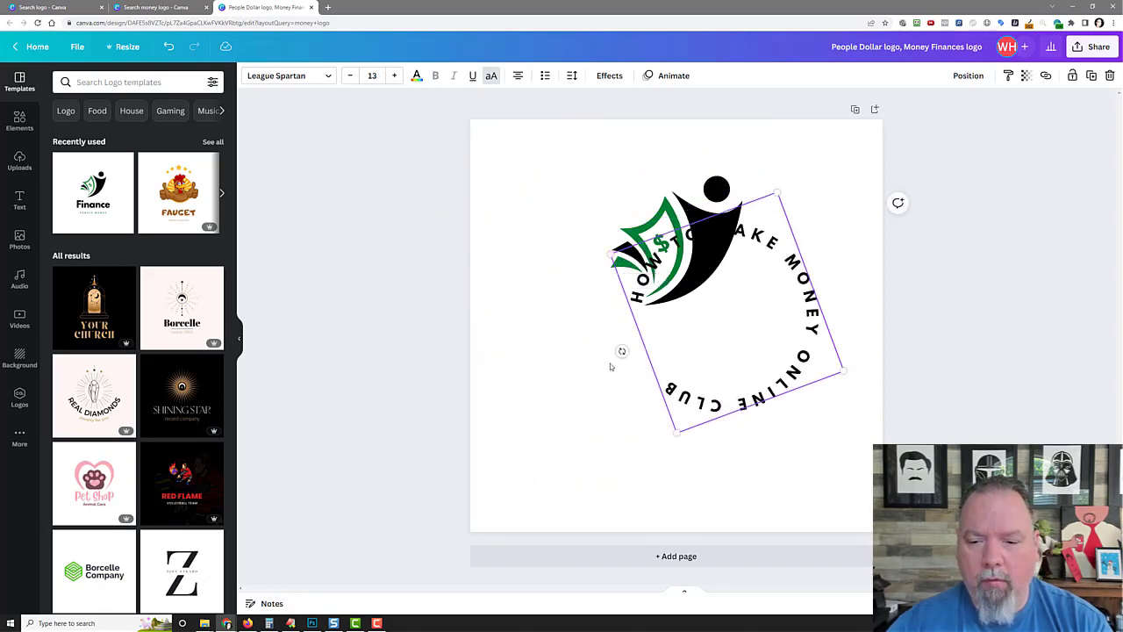
left_click_drag(622, 351, 727, 431)
left_click_drag(701, 243, 673, 199)
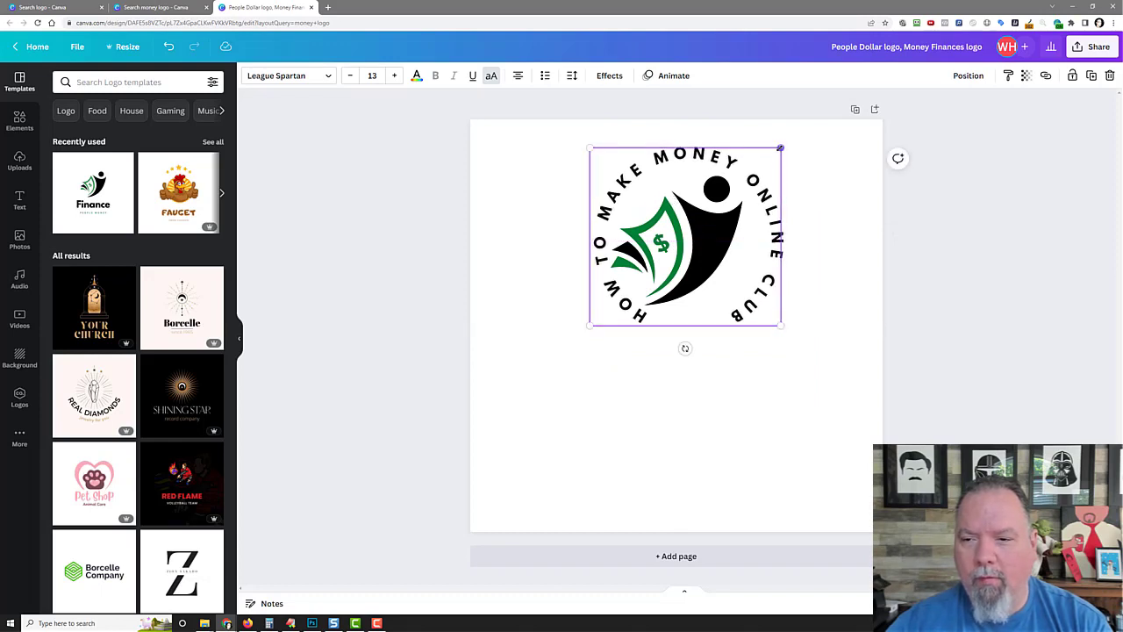
left_click_drag(780, 148, 751, 181)
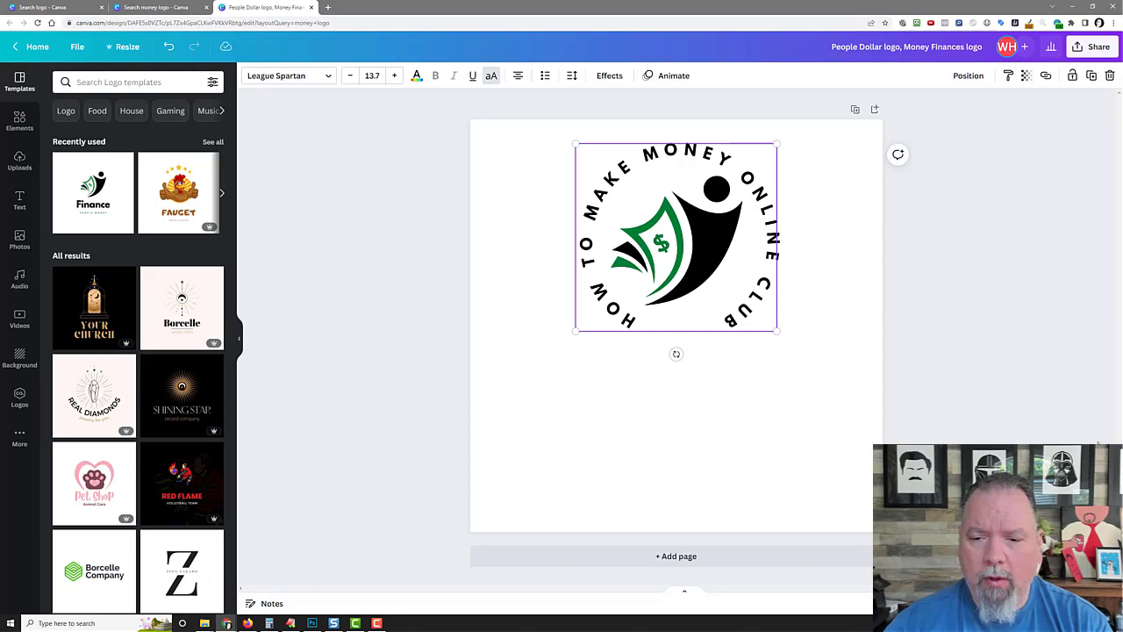
left_click(678, 386)
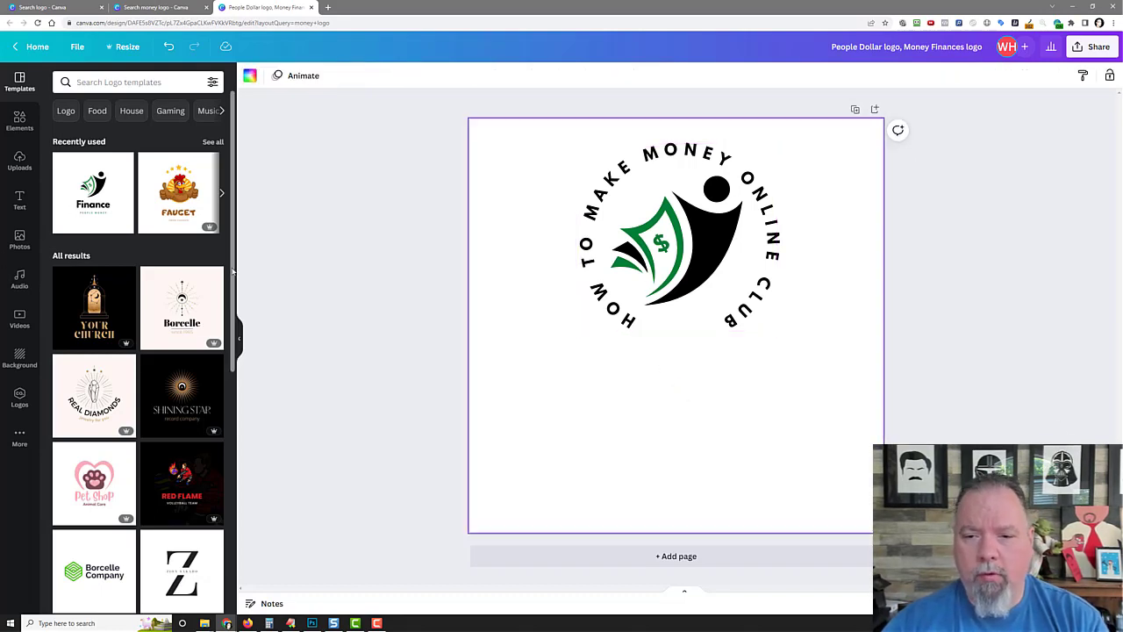
Step: Add an outlined circle shape and enlarge it into a green ring surrounding the curved text and graphic
left_click(21, 120)
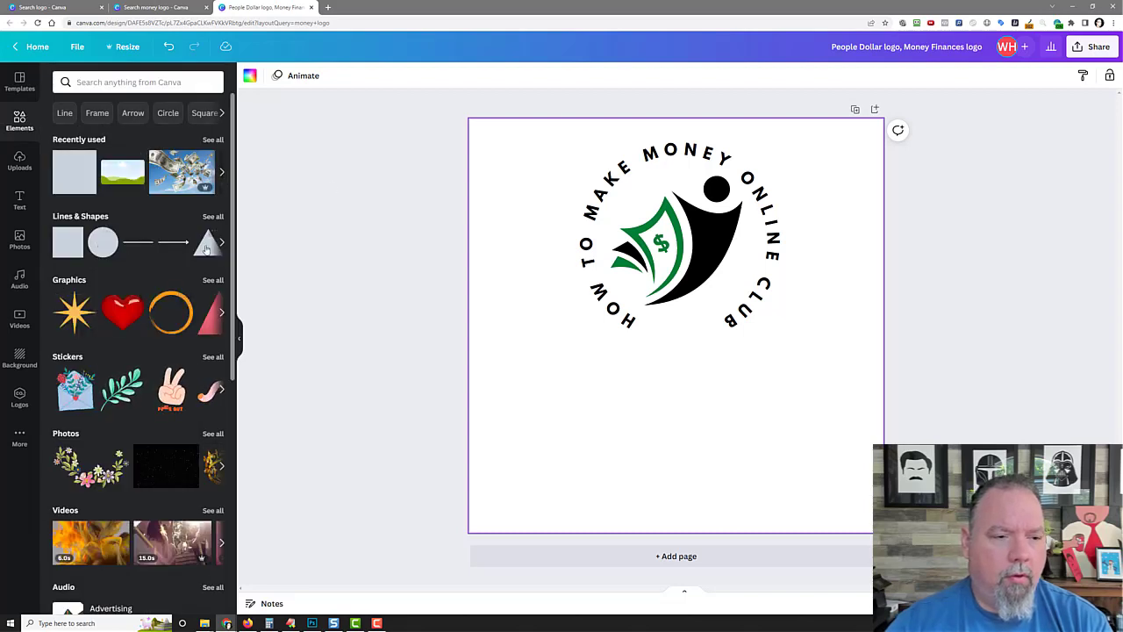
left_click(208, 217)
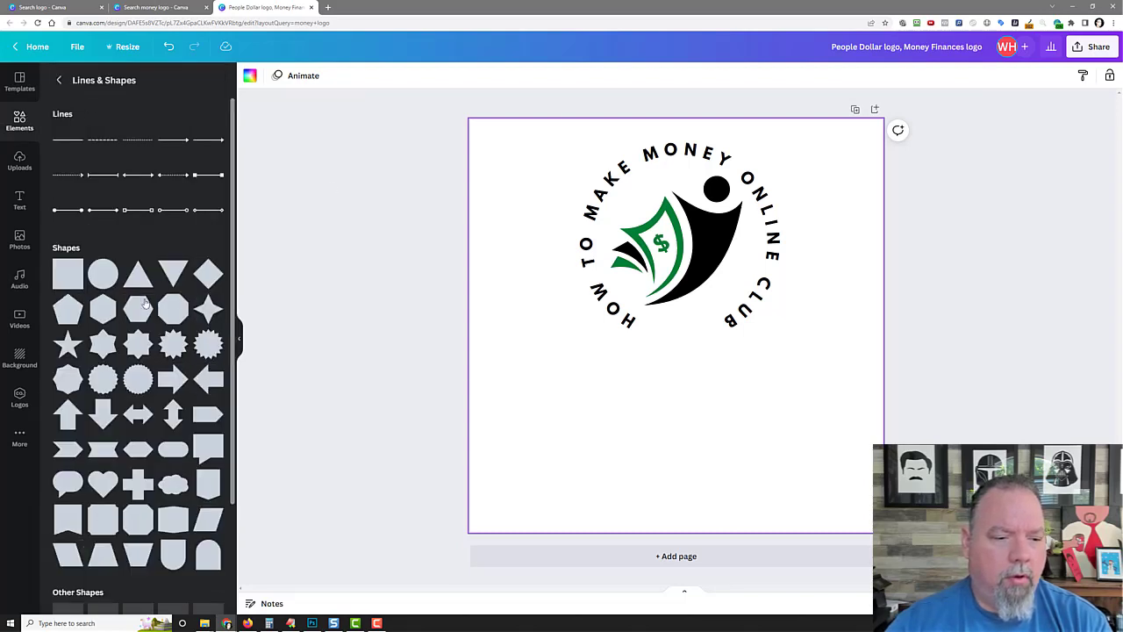
scroll(99, 401, "down", 3)
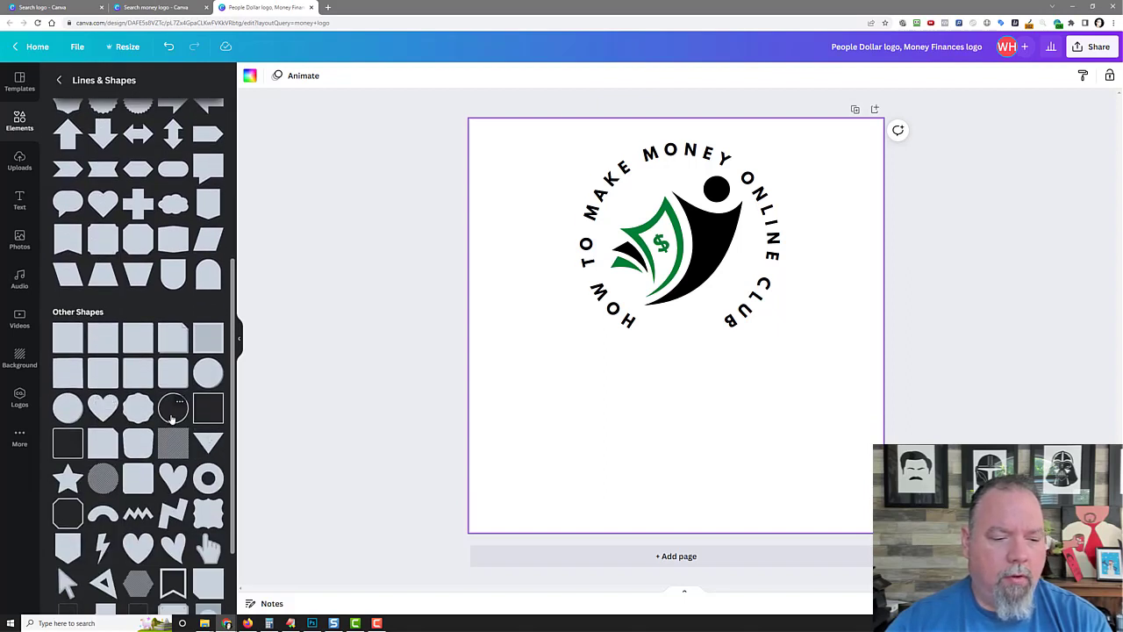
left_click(173, 409)
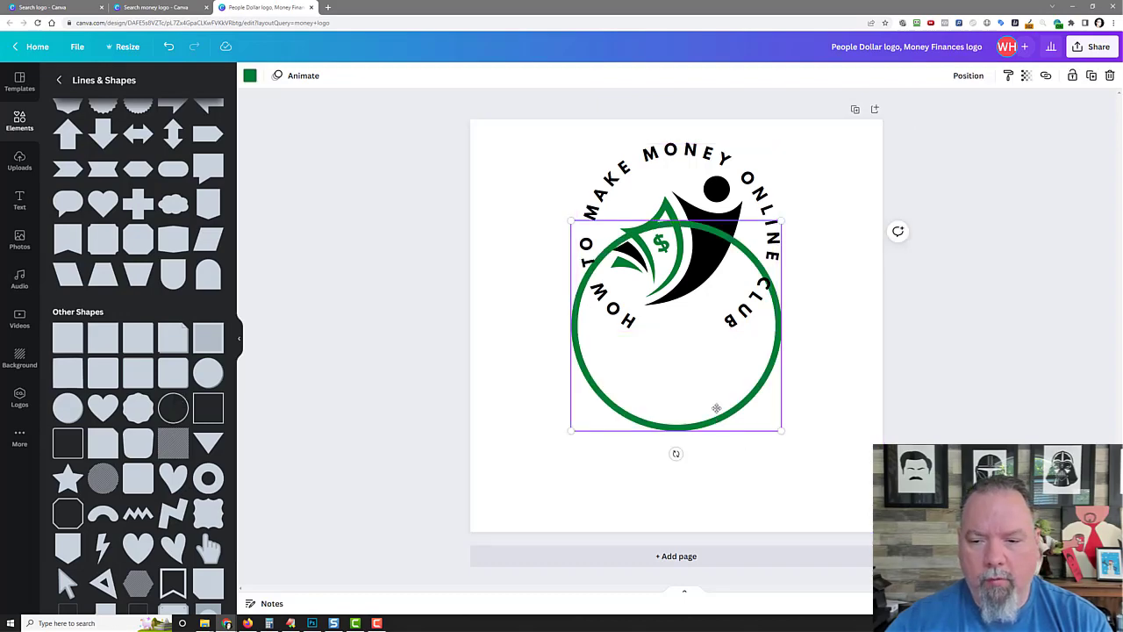
left_click_drag(716, 408, 811, 375)
left_click_drag(738, 351, 728, 336)
Step: Reposition the curved text so it sits centered inside the green ring
left_click(641, 171)
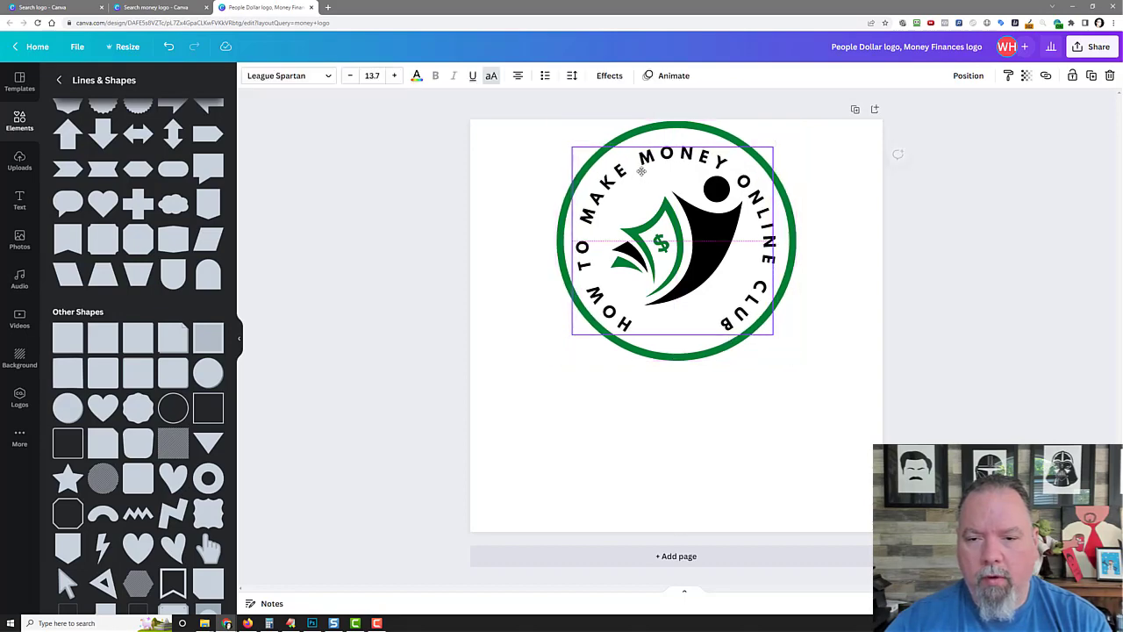
left_click_drag(641, 171, 648, 173)
left_click(591, 445)
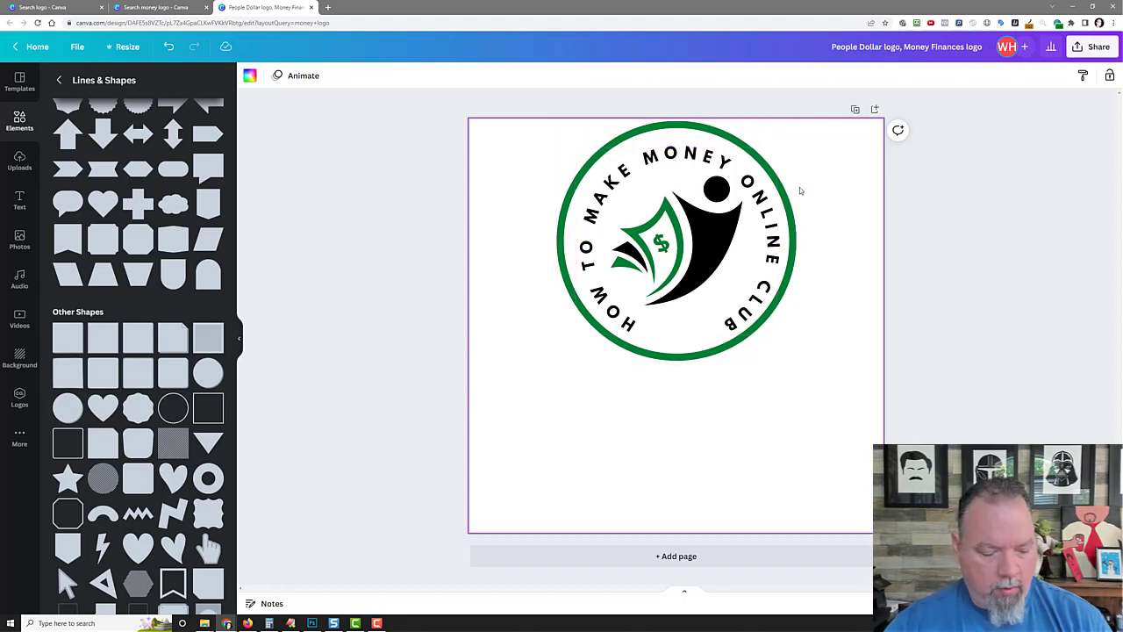
Step: Move the ring, curved text and graphic together down to the center of the page
key("ctrl+a")
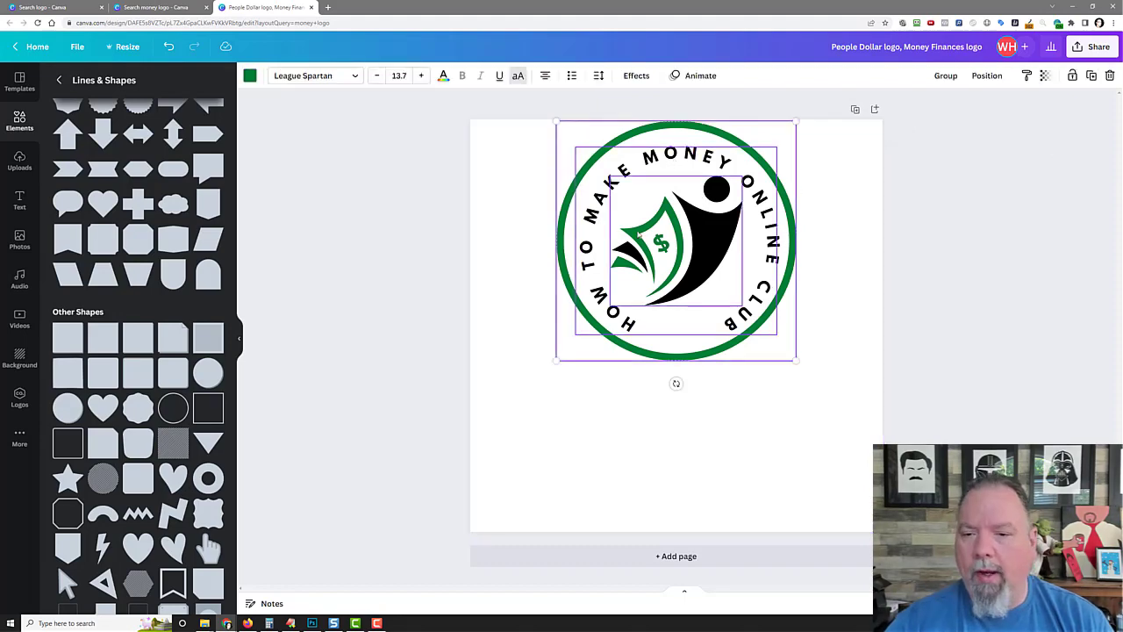
left_click_drag(688, 256, 688, 337)
left_click(528, 204)
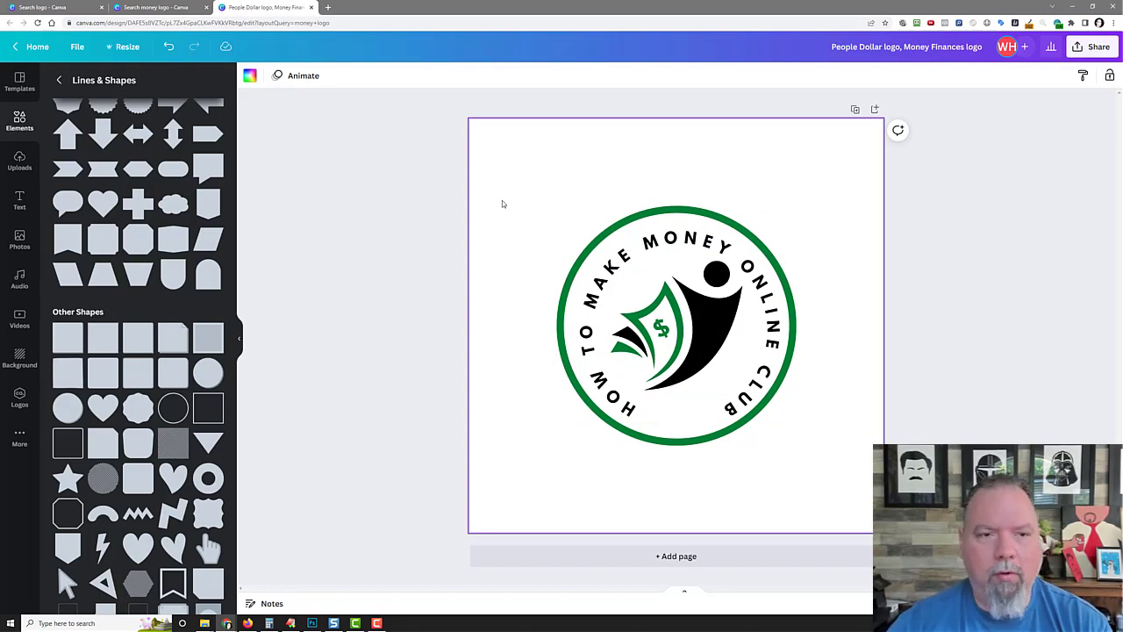
Step: Open howtomakemoneyonlineclub.com in a new browser tab to view the club's site, and return to the logo design
left_click(329, 7)
left_click(337, 24)
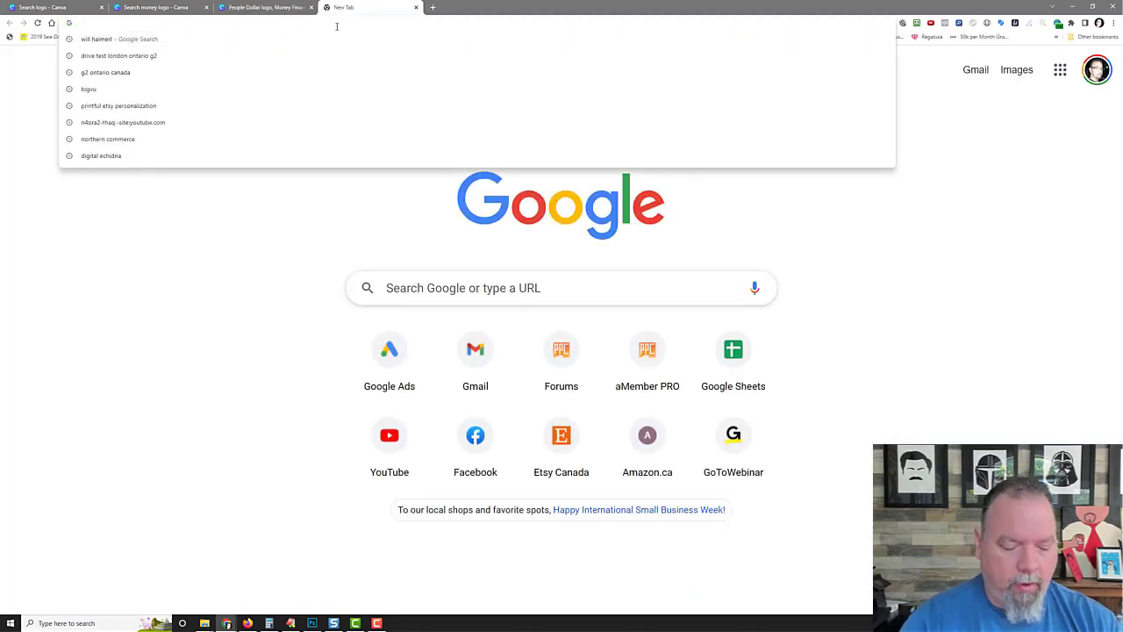
type("howtomakemoneyonlineclub.com")
key("Return")
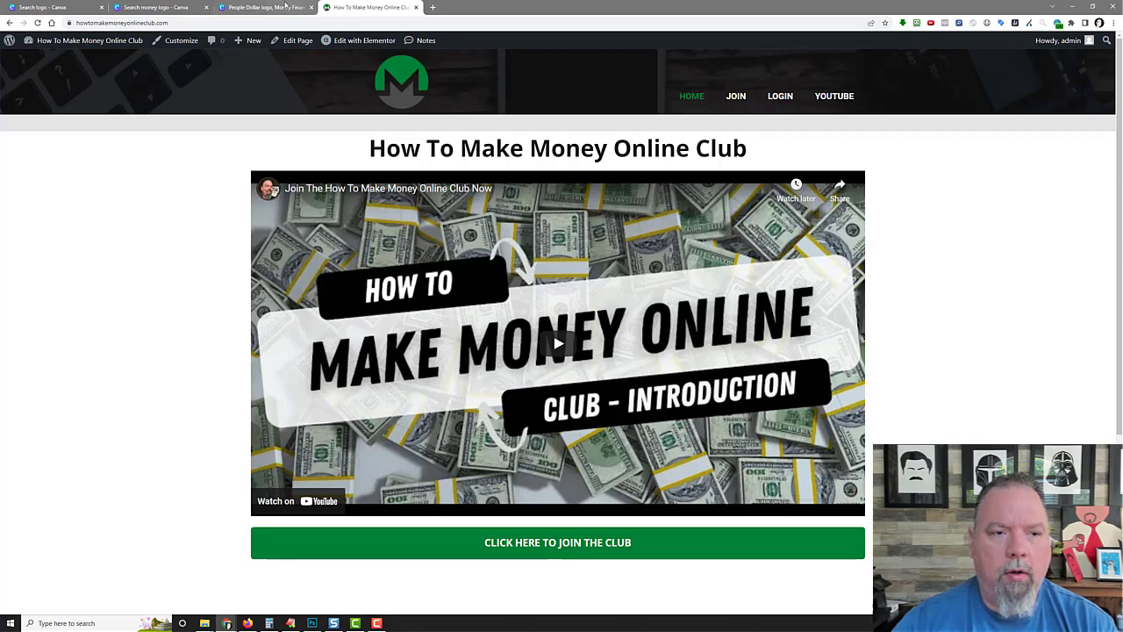
left_click(263, 7)
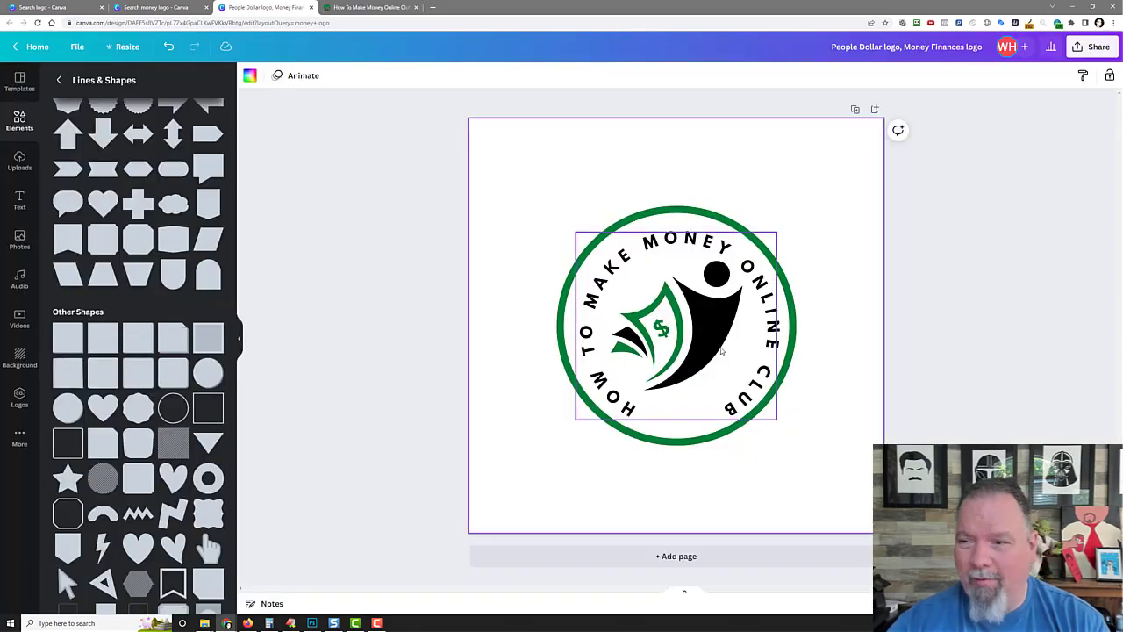
Step: Rename the design as "How To Make Money Online Club - Logo #2"
left_click(914, 60)
type("How")
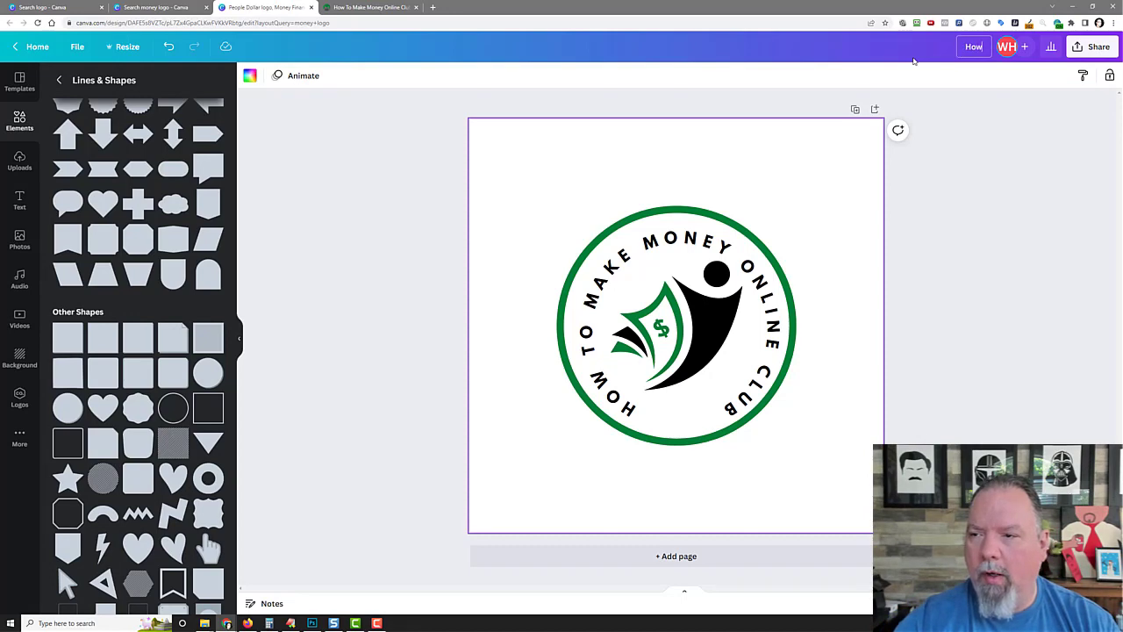
type(" To Make m")
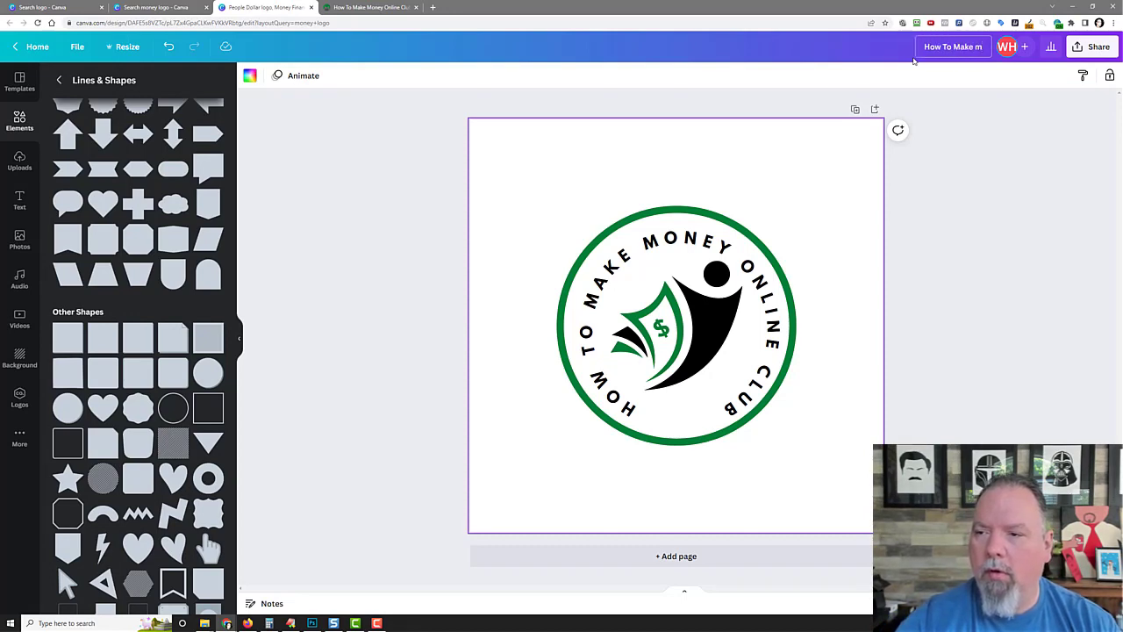
key("BackSpace")
type("Money Online C")
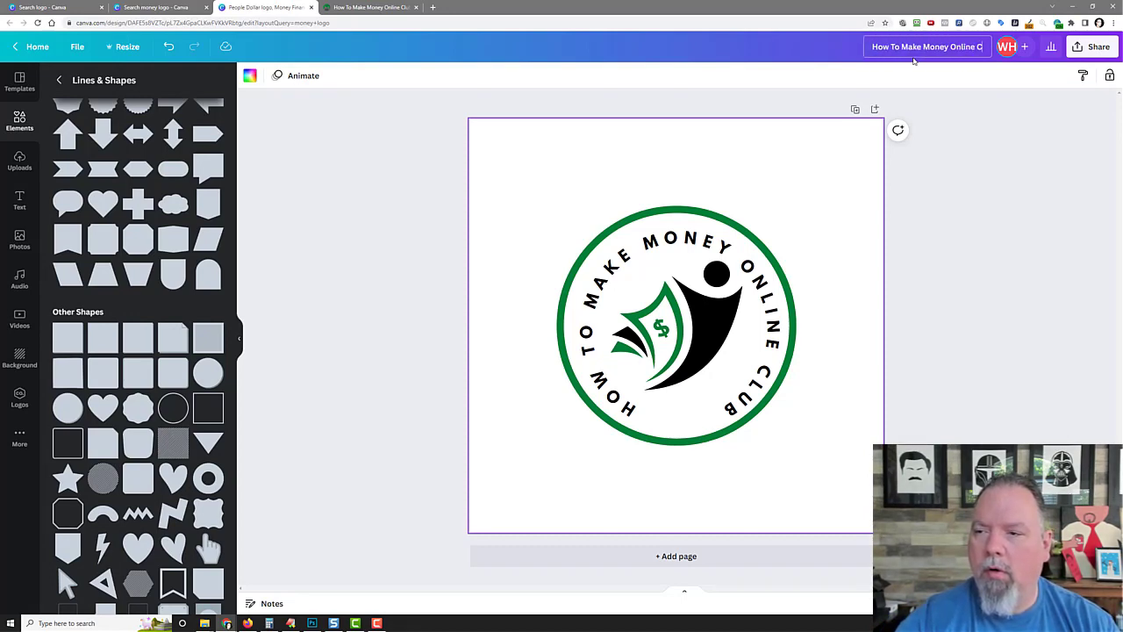
type("lub -")
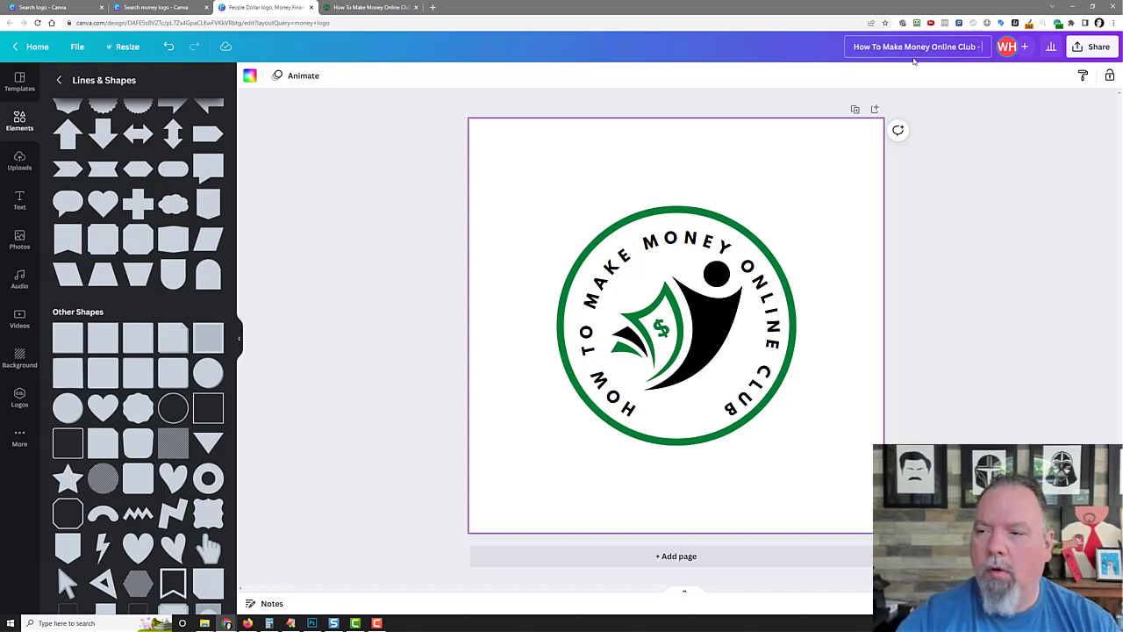
type(" Logo #2")
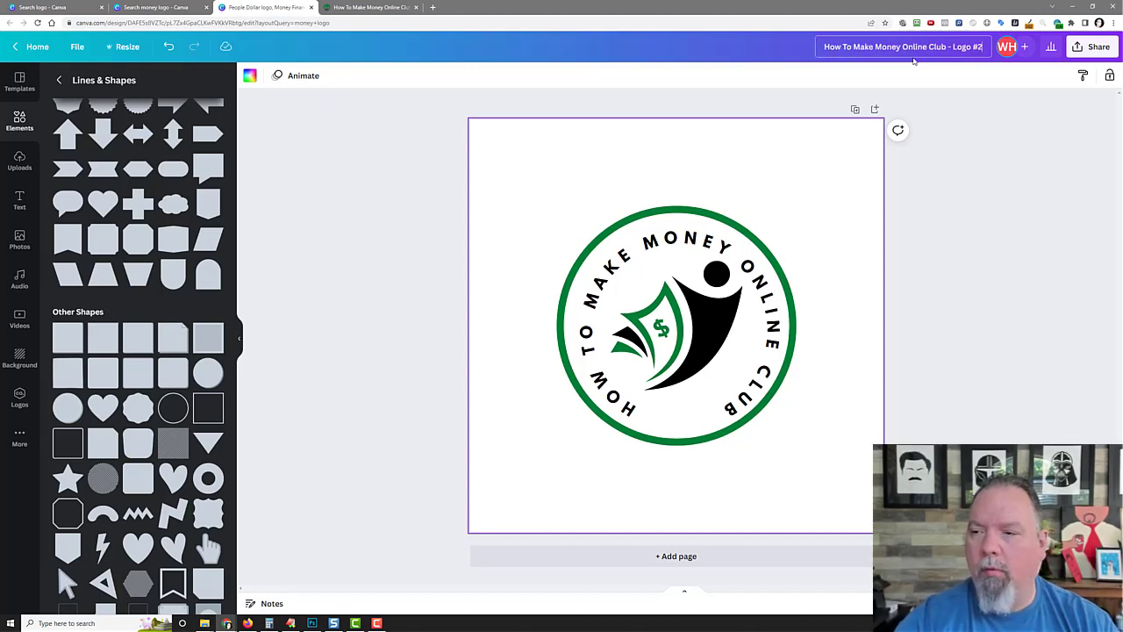
left_click(1067, 297)
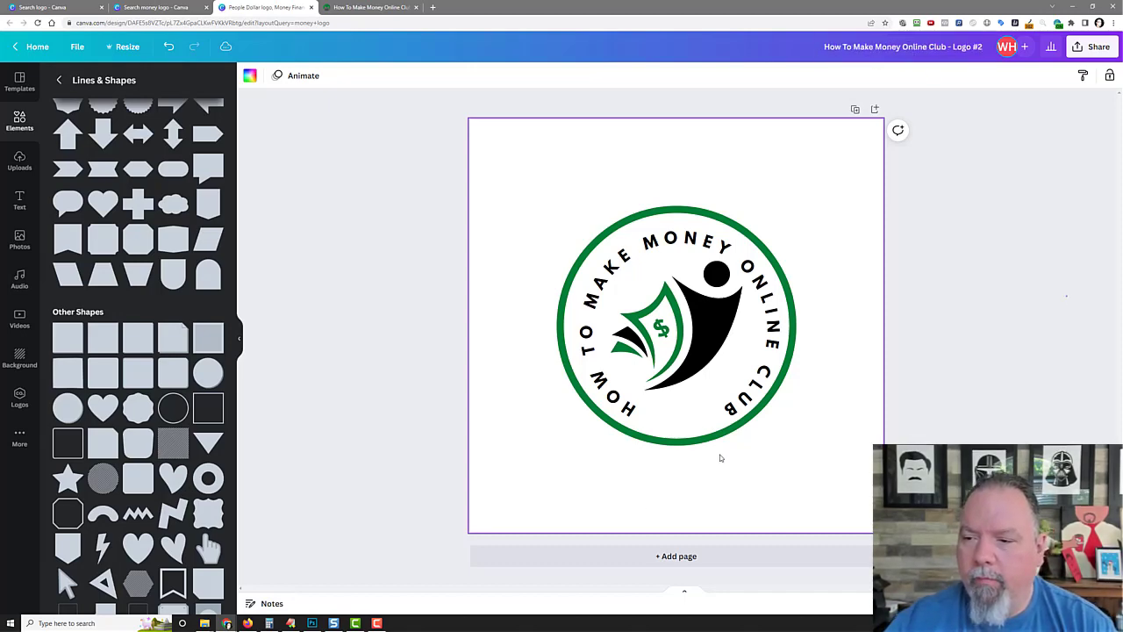
Step: Go to the Canva home page and reopen the renamed club logo from the recent designs
left_click(32, 47)
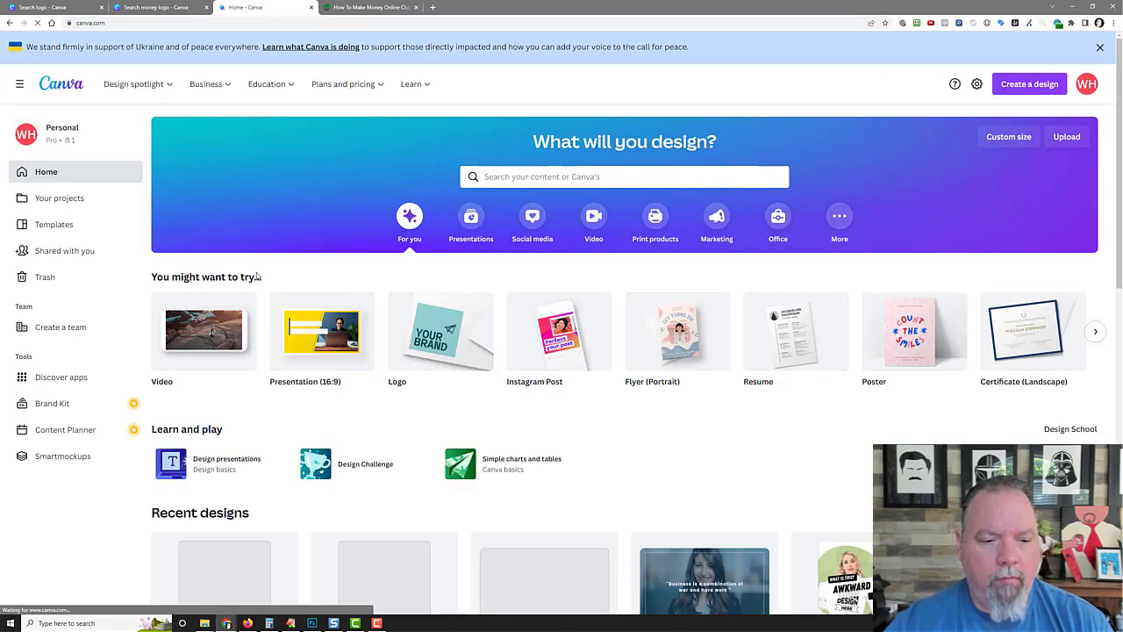
scroll(208, 436, "down", 3)
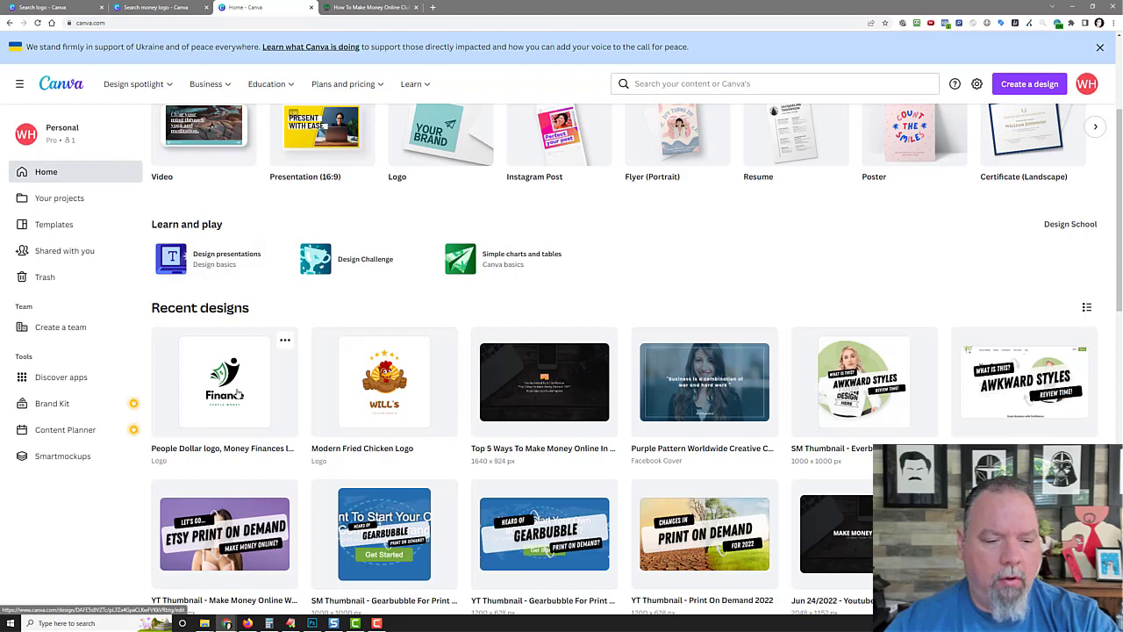
right_click(729, 255)
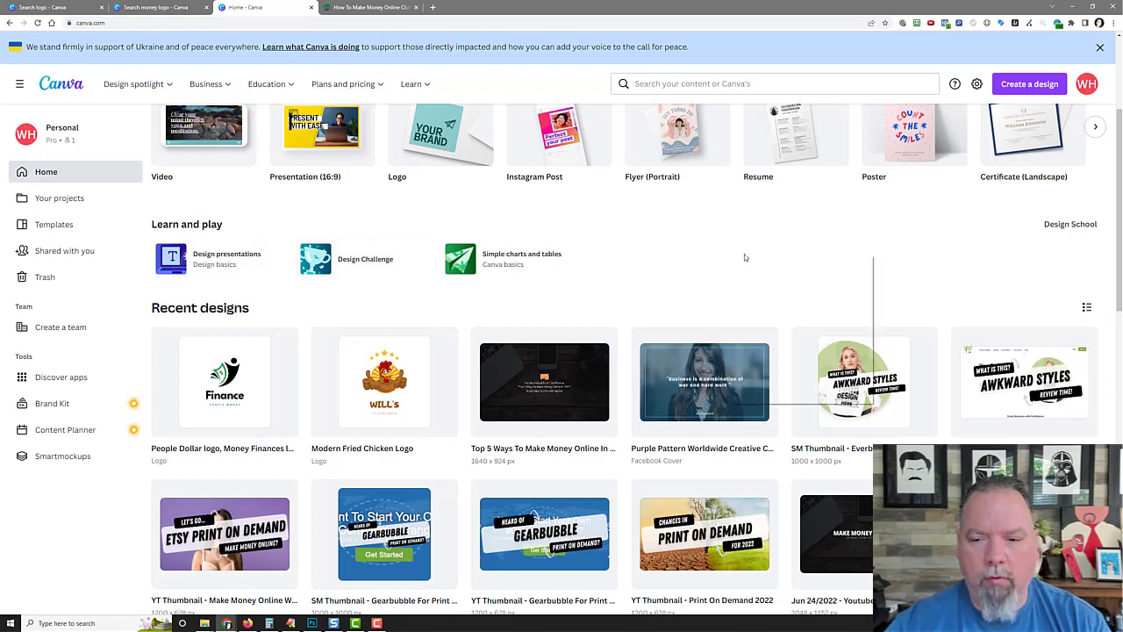
left_click(794, 282)
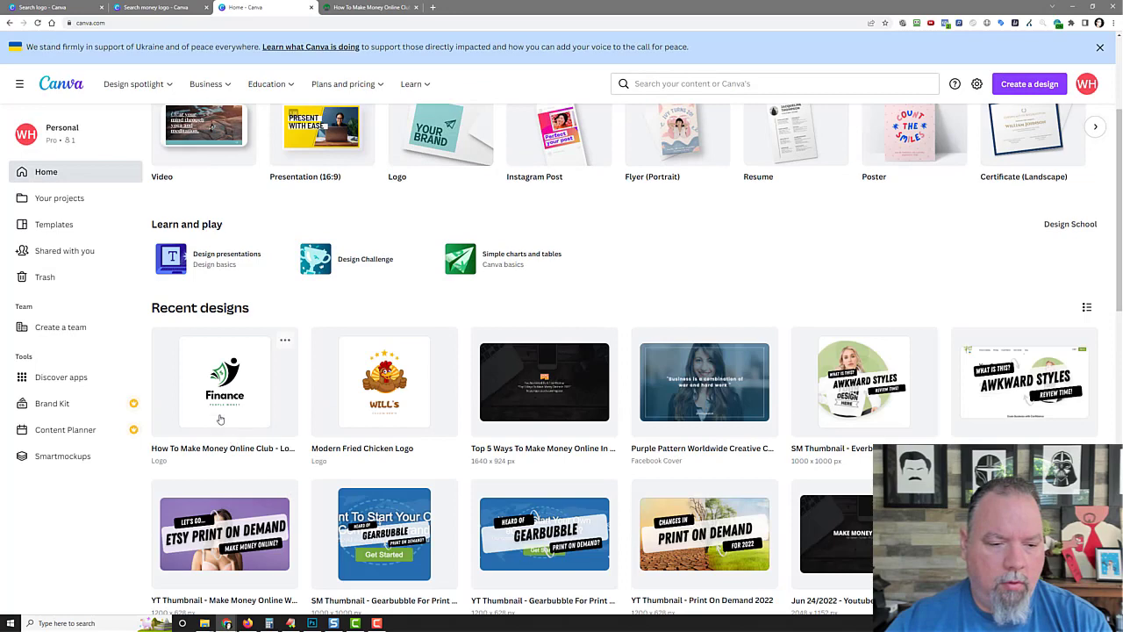
left_click(220, 420)
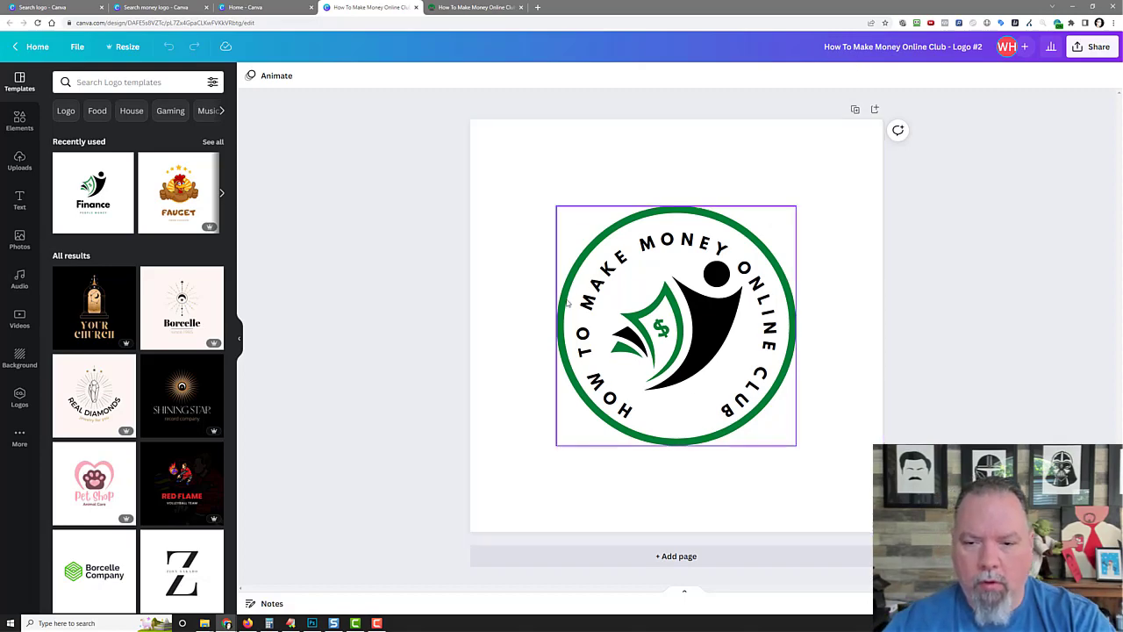
Step: Try grey, light grey and a slightly smaller size on the ring, restoring its green color and original size
left_click(674, 214)
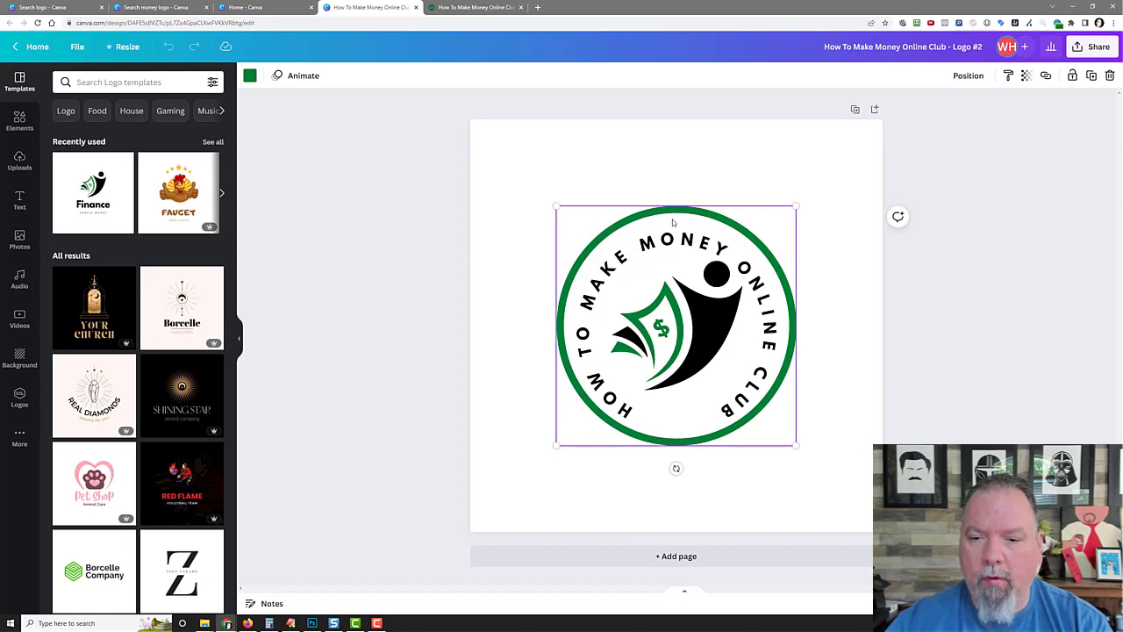
left_click(250, 77)
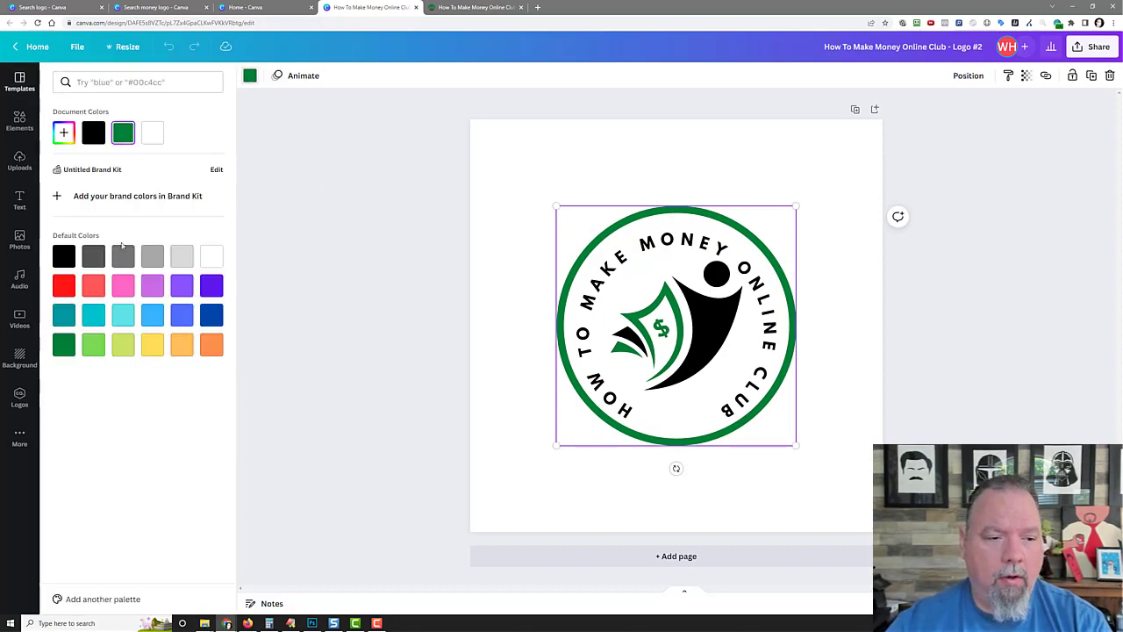
left_click(124, 257)
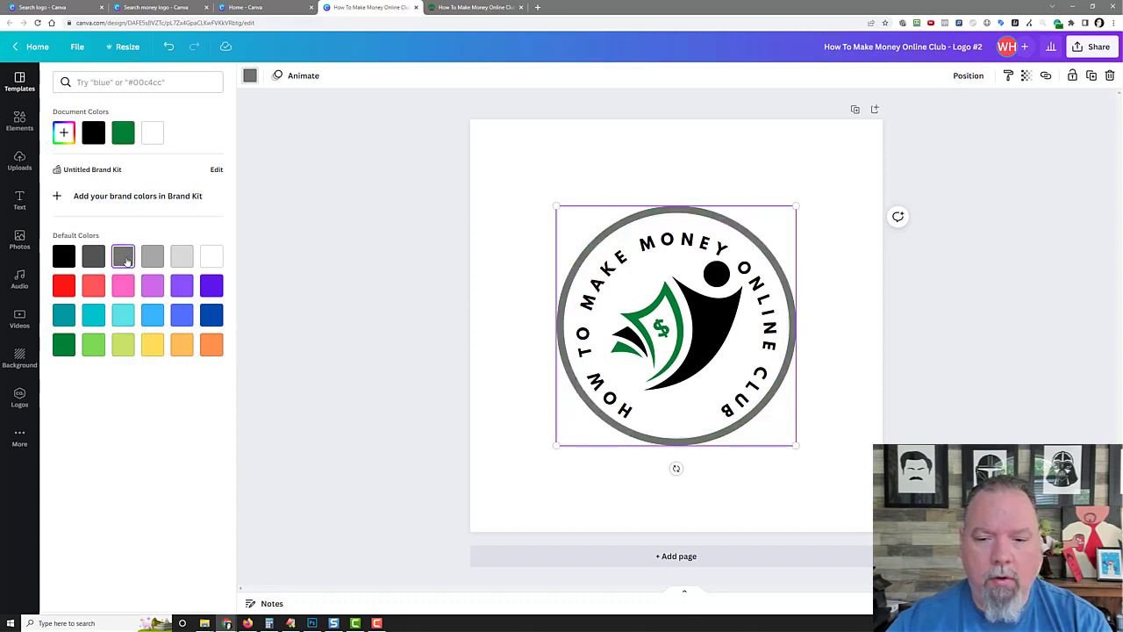
left_click(181, 254)
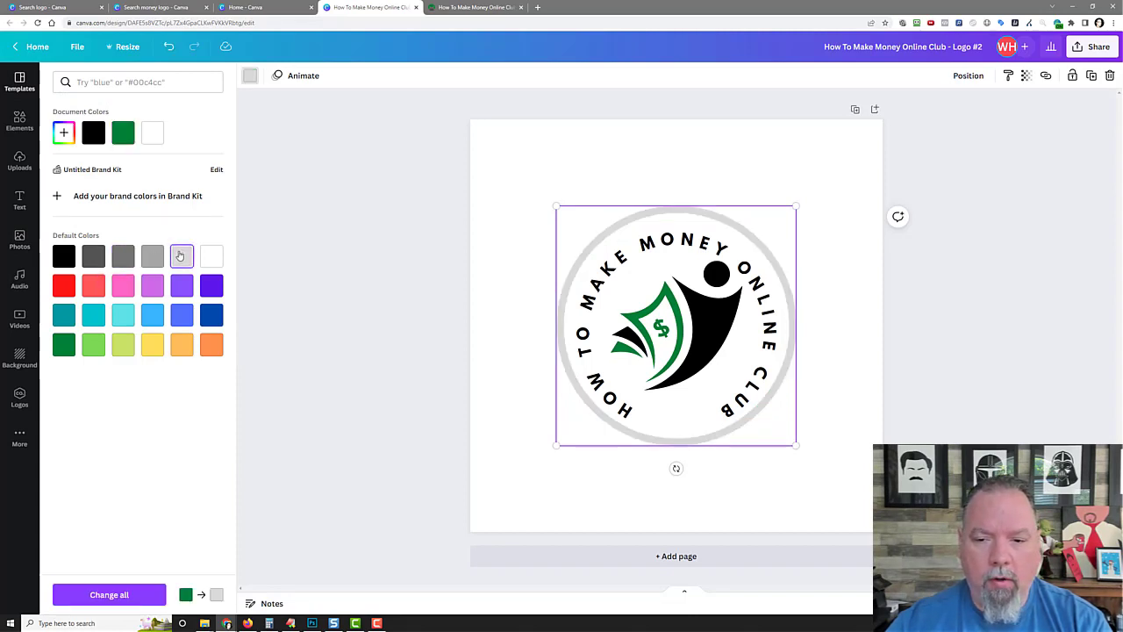
left_click(63, 345)
left_click(344, 251)
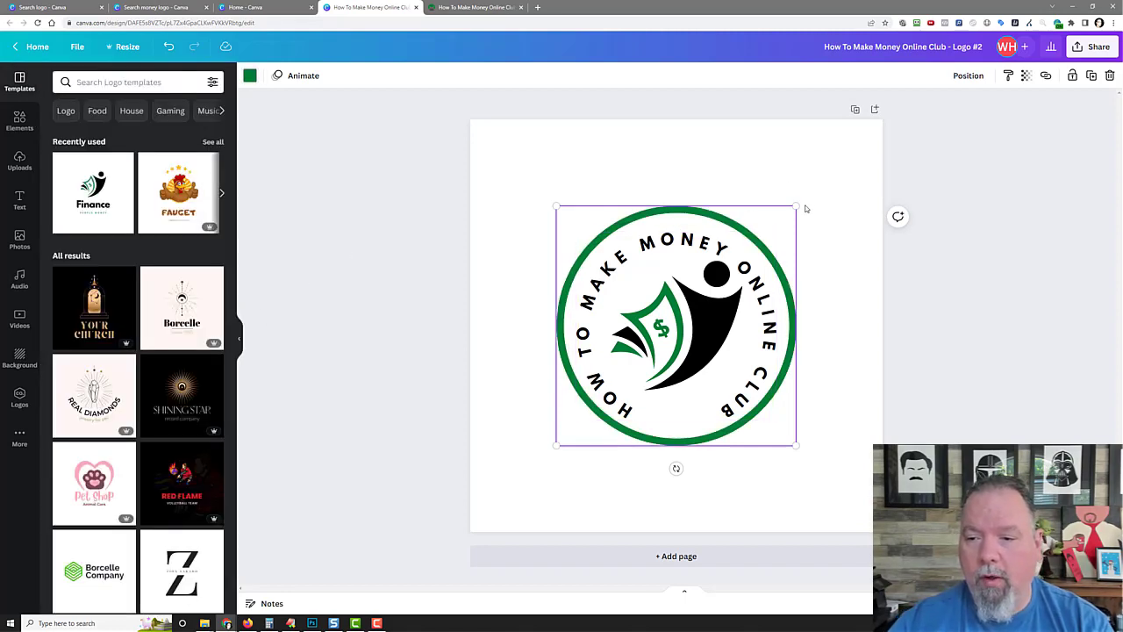
mouse_move(802, 201)
left_mouse_down()
mouse_move(828, 170)
mouse_move(790, 213)
left_mouse_up()
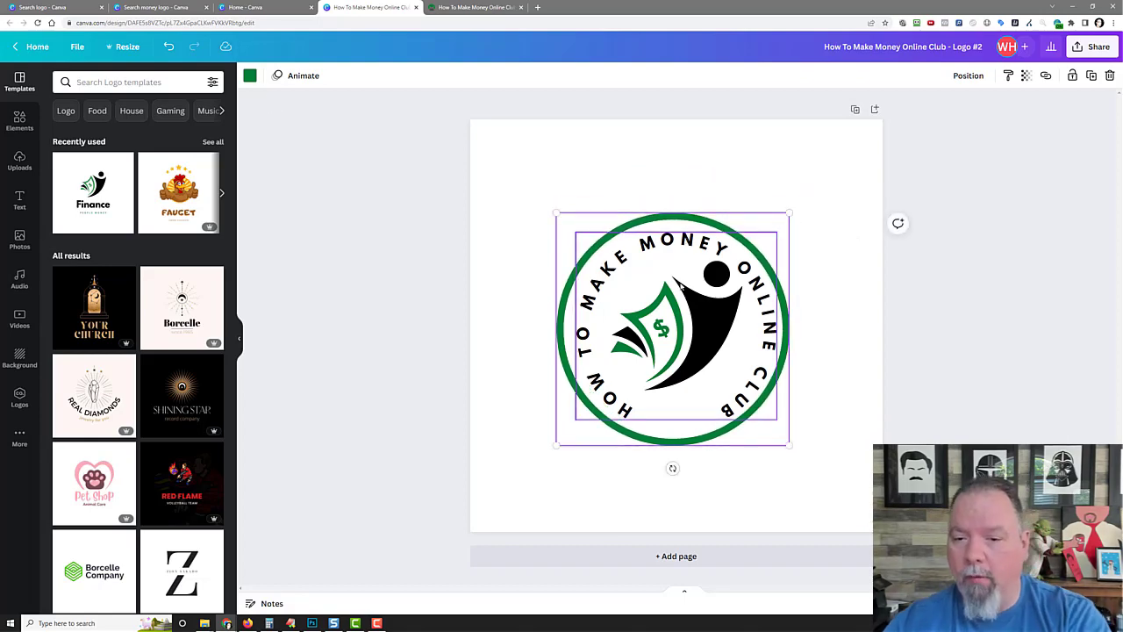
left_click(169, 46)
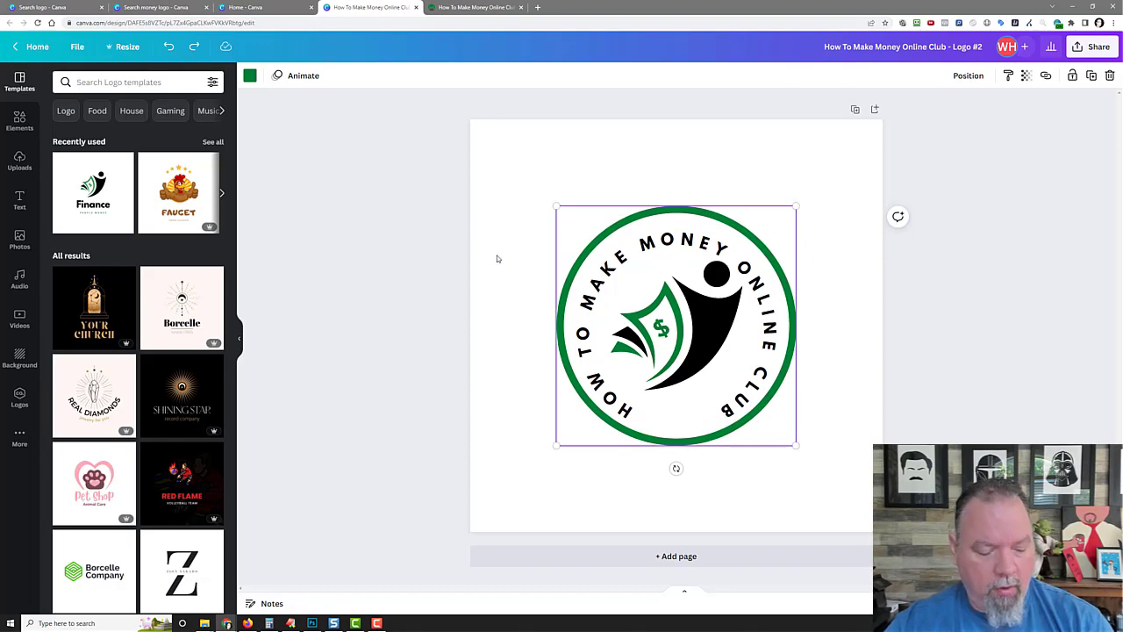
Step: Enlarge the ring, curved text and graphic together from opposite corners until the logo nearly fills the page
key("ctrl+a")
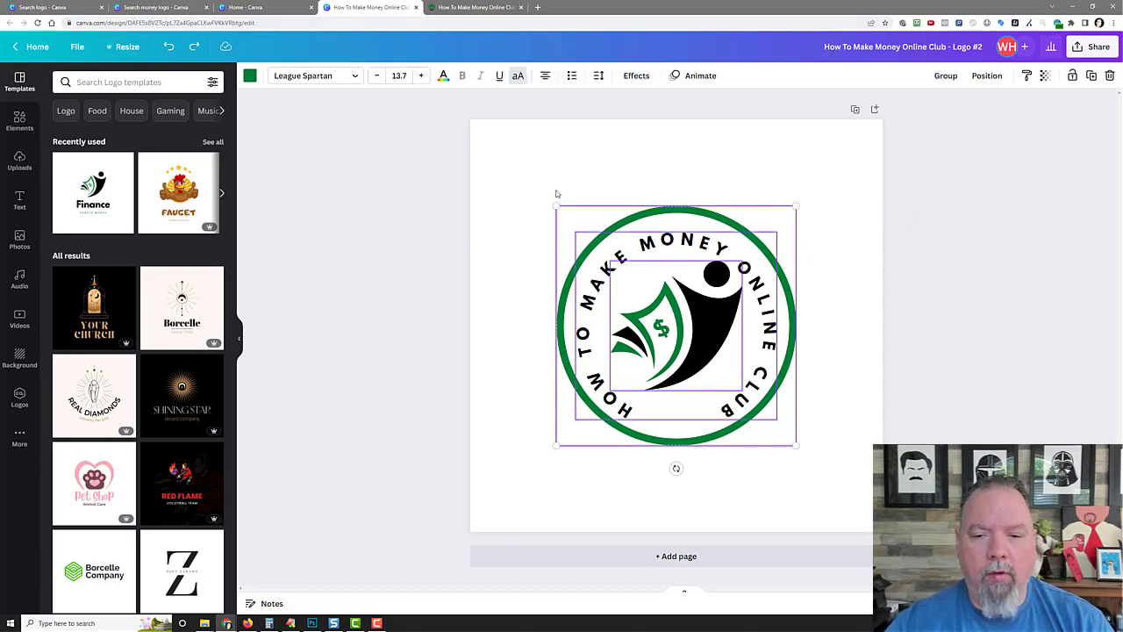
left_click_drag(557, 205, 477, 128)
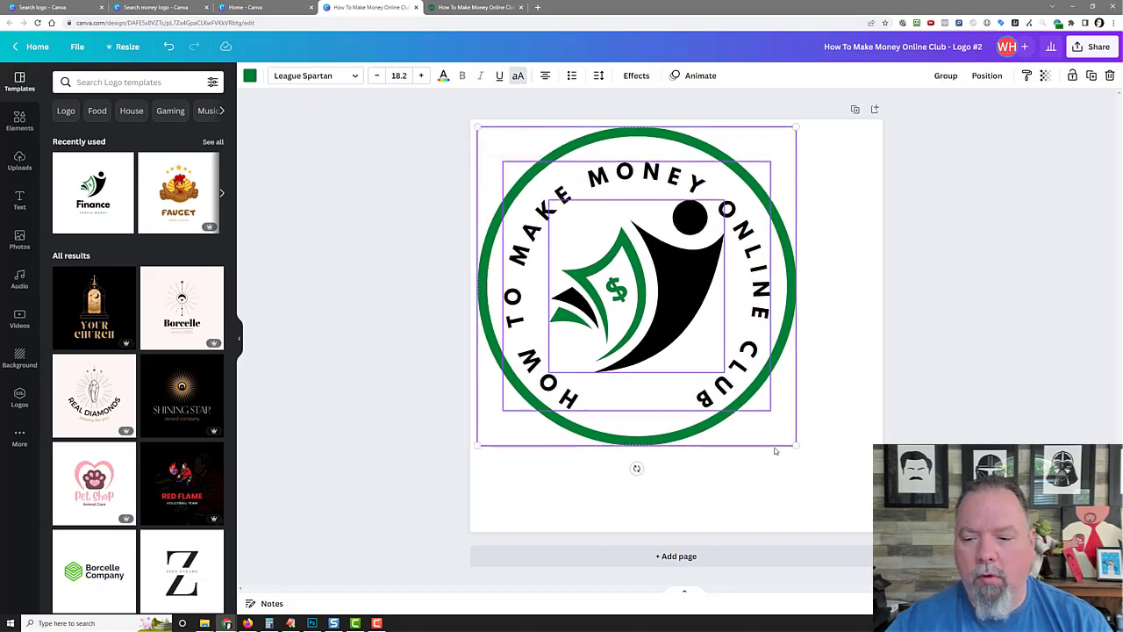
left_click_drag(794, 446, 875, 524)
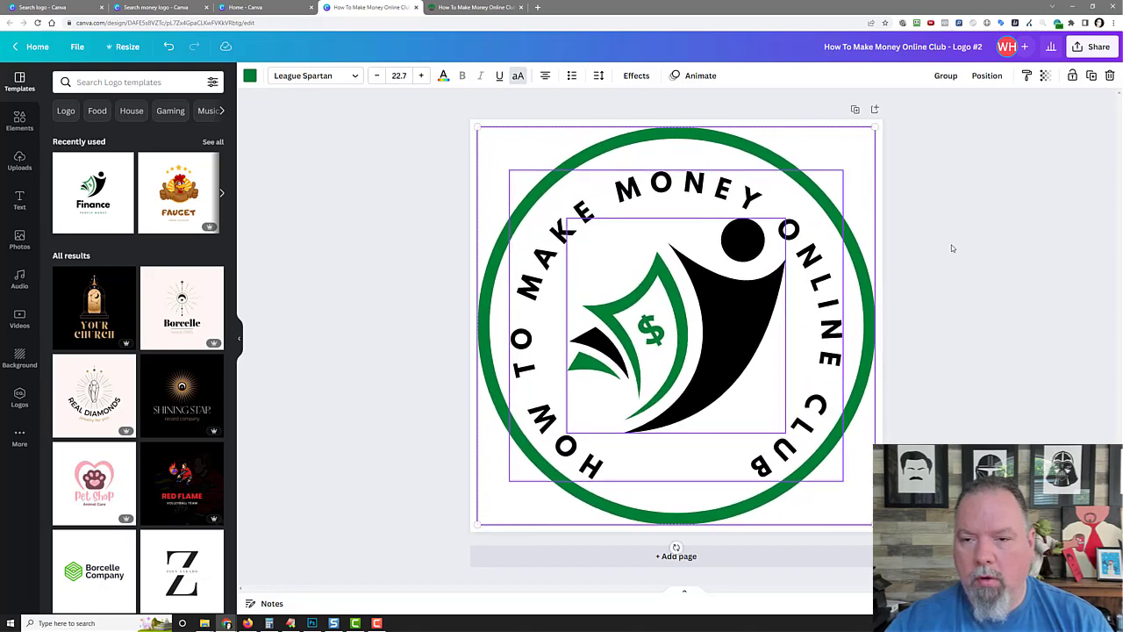
left_click(952, 248)
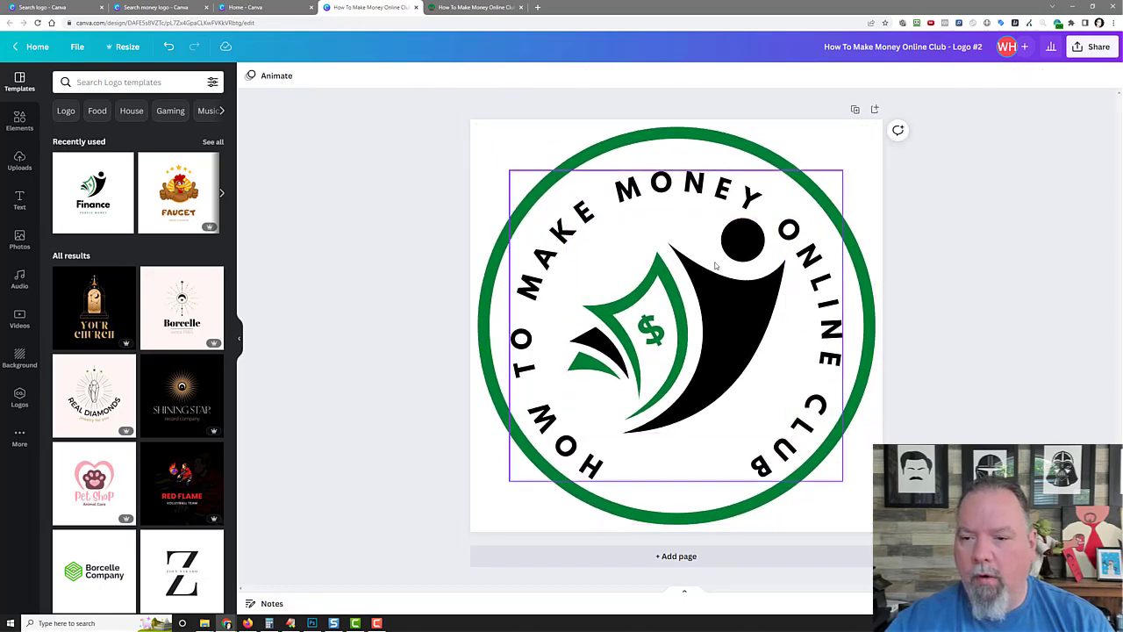
left_click(635, 258)
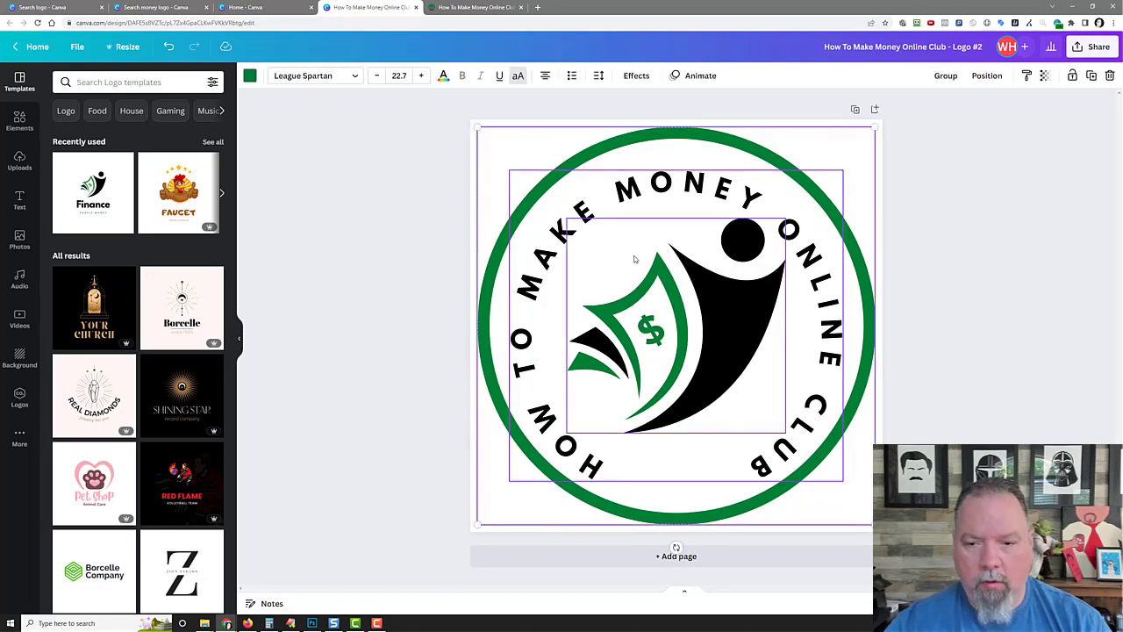
left_click_drag(641, 266, 642, 265)
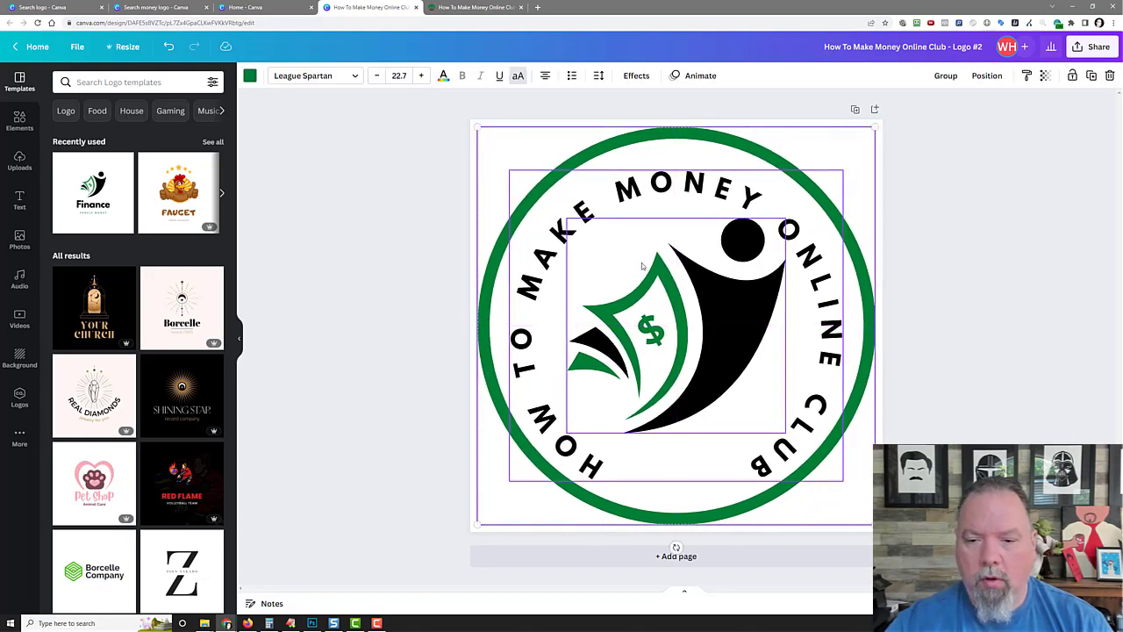
left_click(893, 246)
Step: Try locking the ring, the curved text and the central graphic one by one
left_click(836, 158)
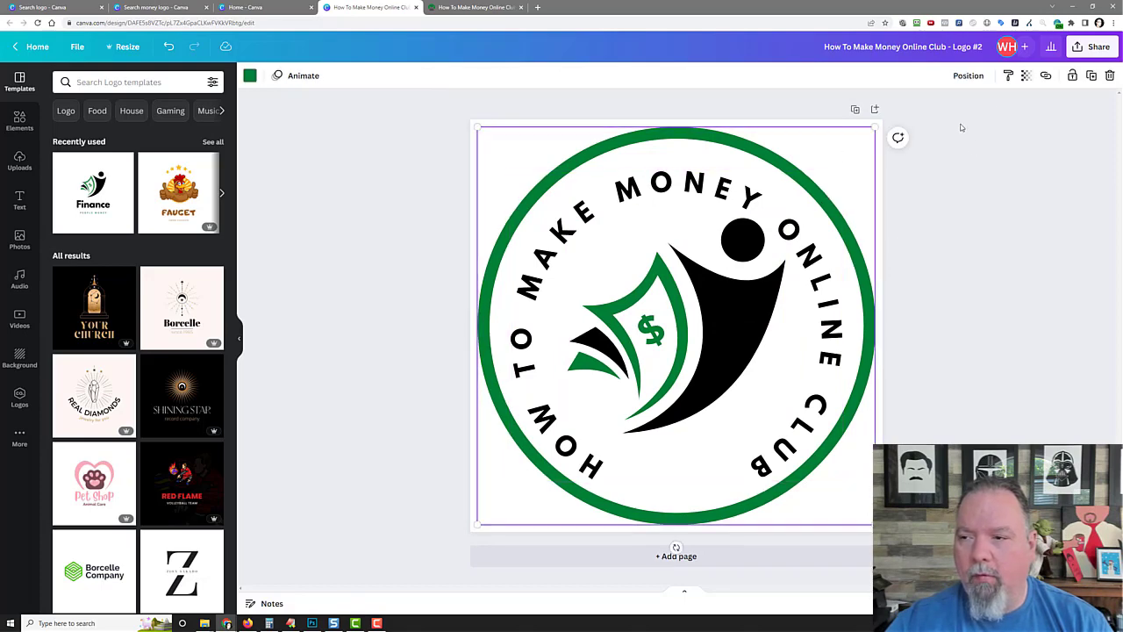
left_click(1071, 81)
left_click(788, 227)
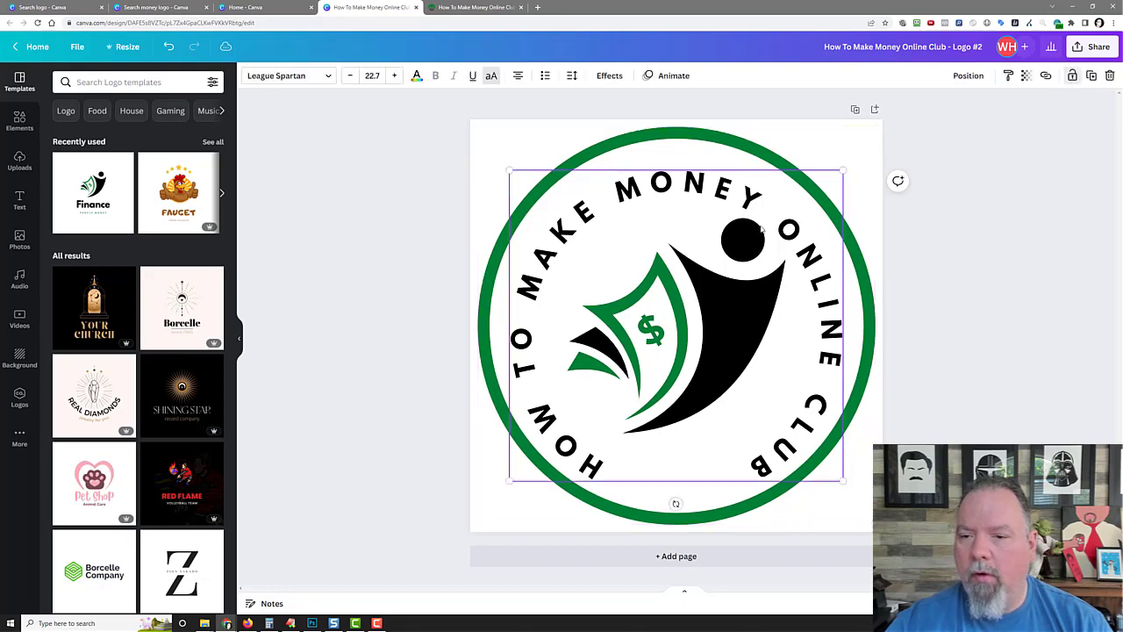
left_click(1072, 79)
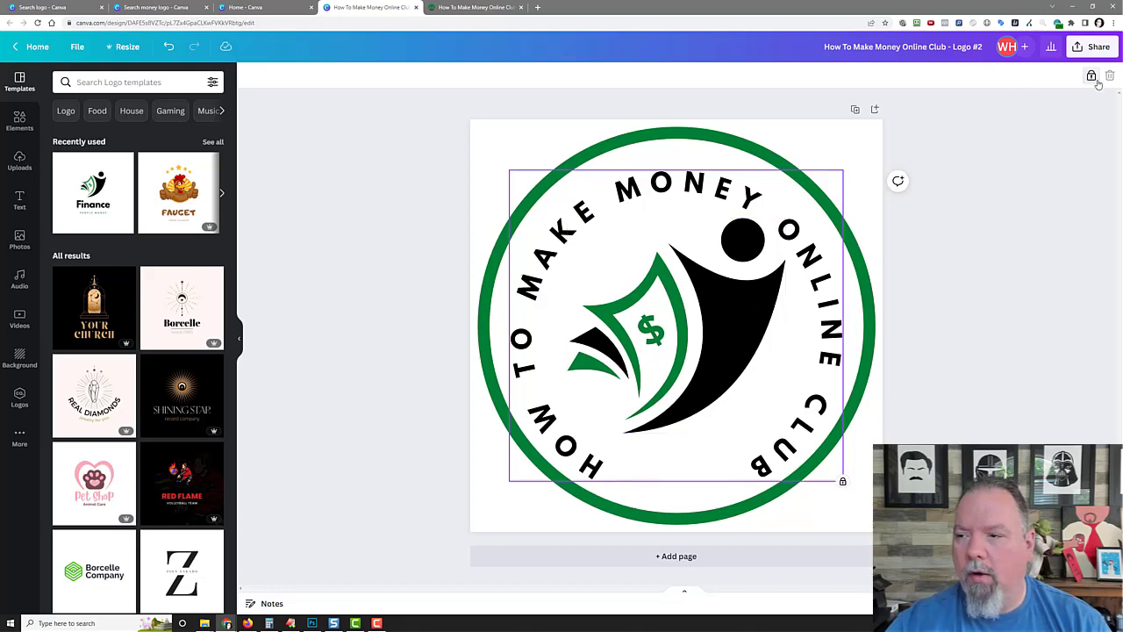
left_click(756, 290)
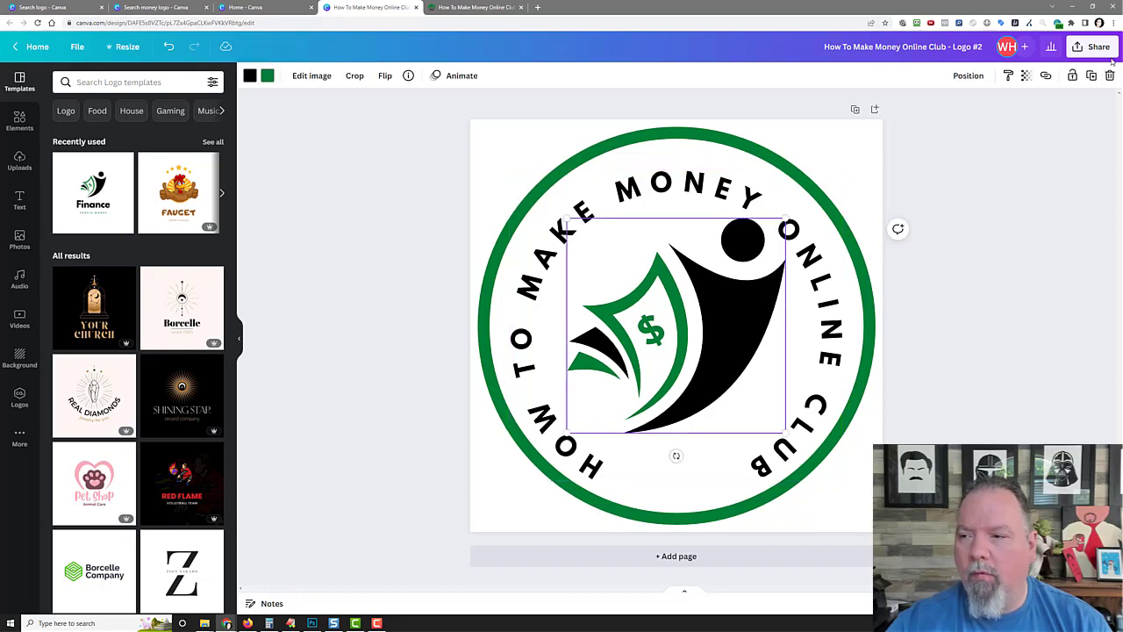
left_click(1072, 78)
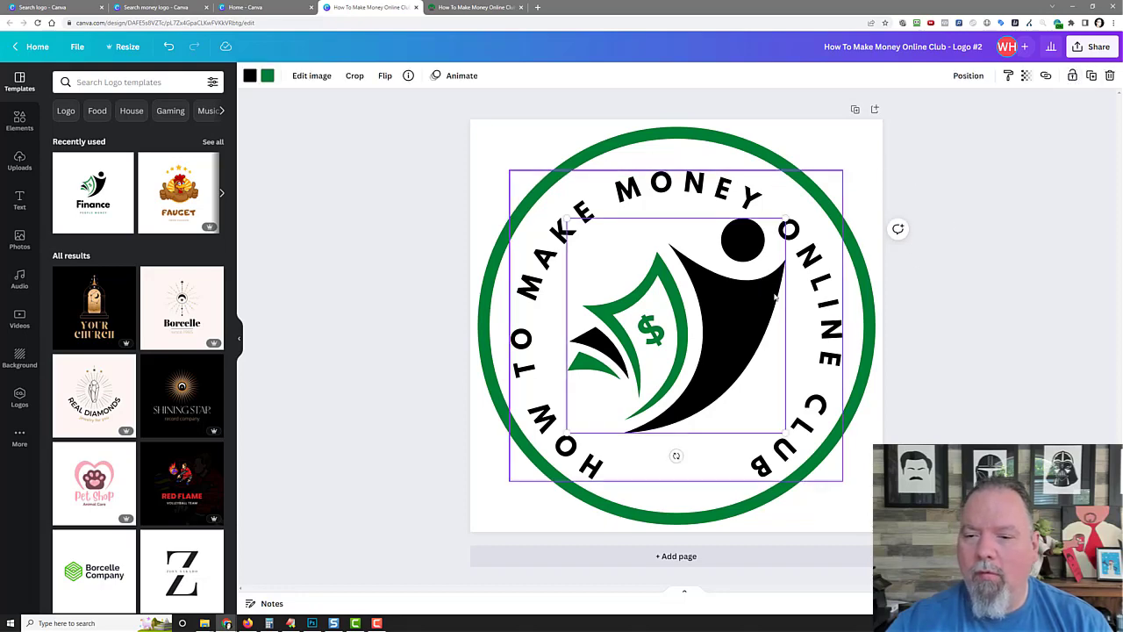
left_click(1092, 76)
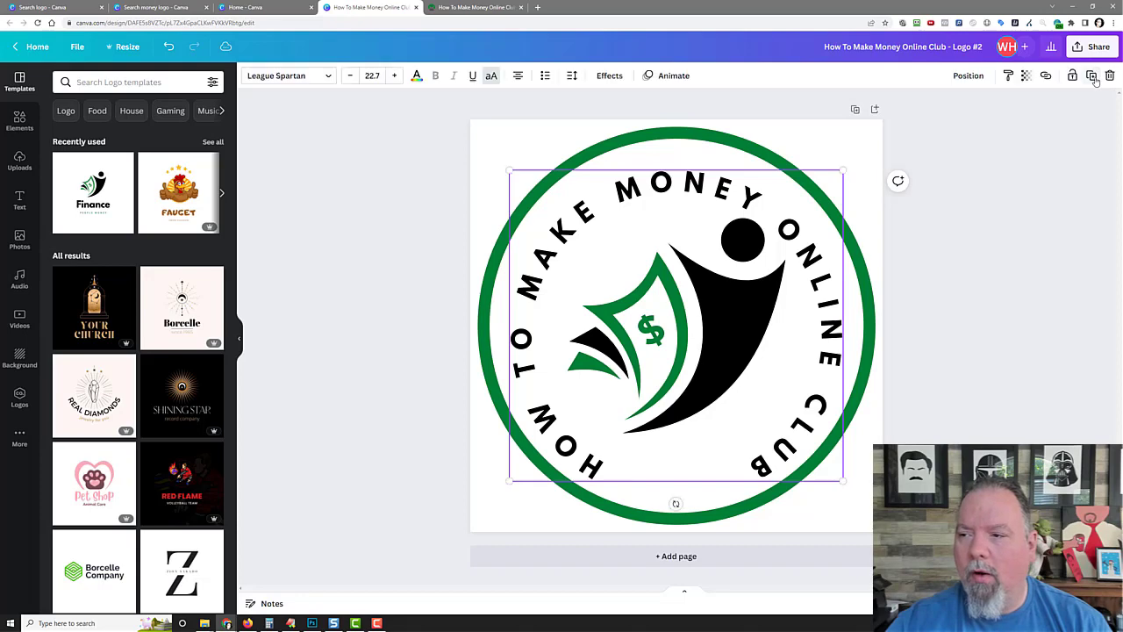
left_click(735, 264)
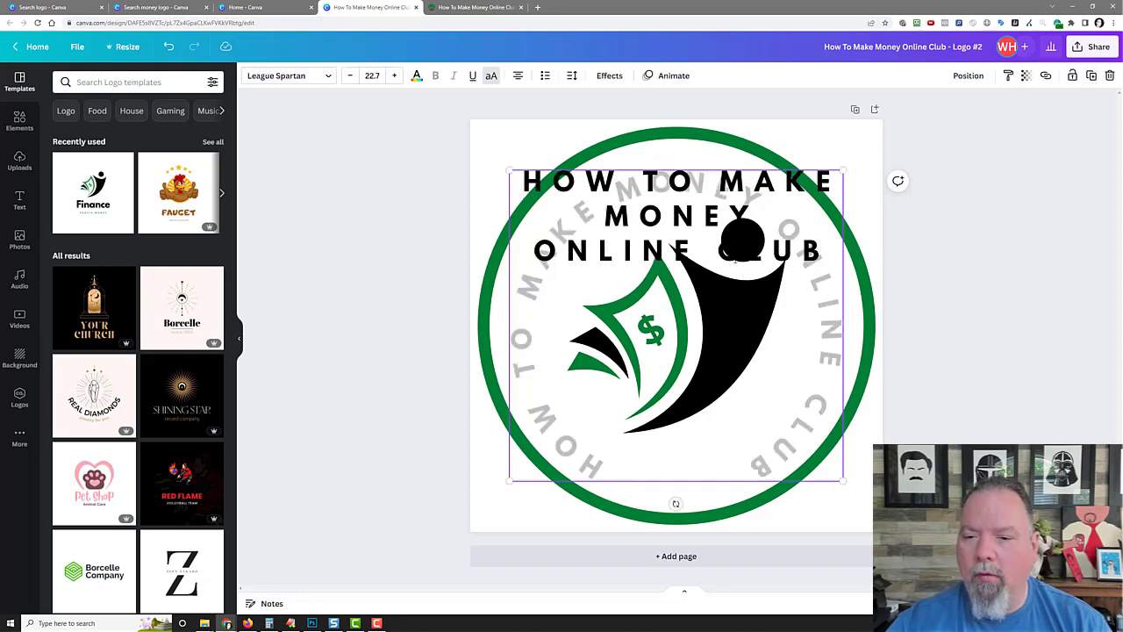
left_click(999, 277)
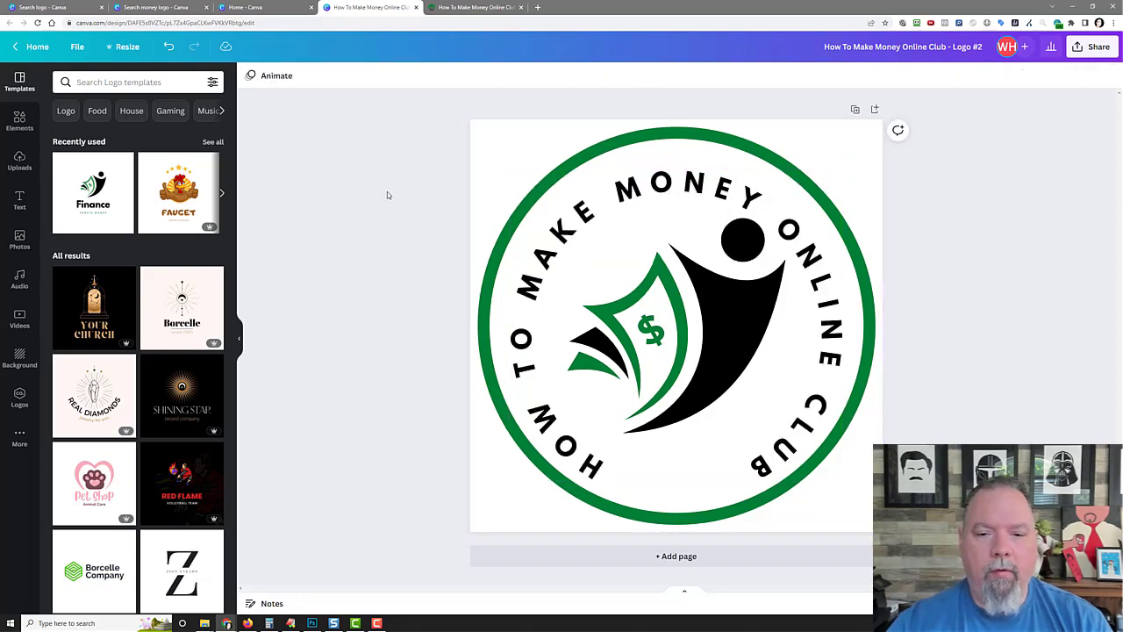
Step: Try resizing the logo design to a custom size of 32 × 32 px, then clear the dimensions
left_click(120, 48)
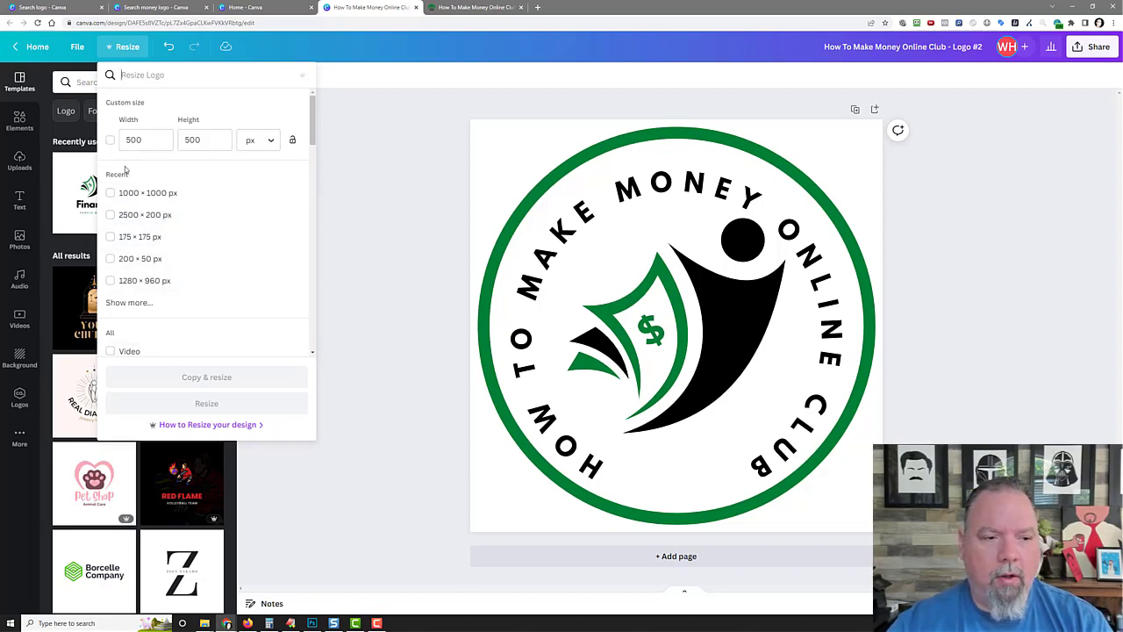
left_click(111, 142)
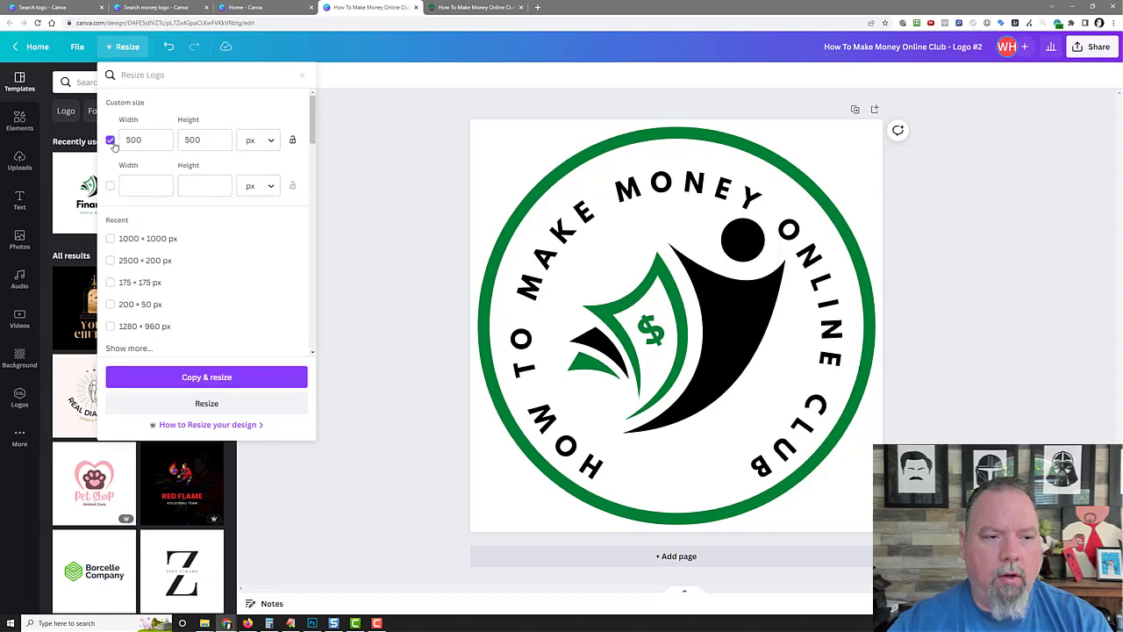
double_click(154, 138)
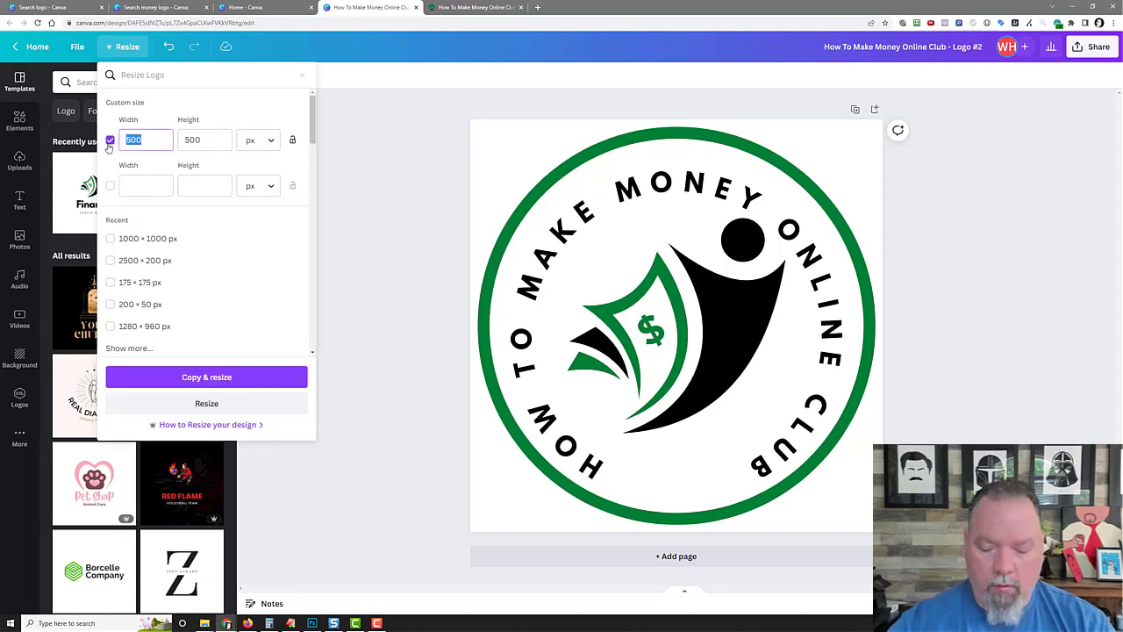
type("32")
key("Tab")
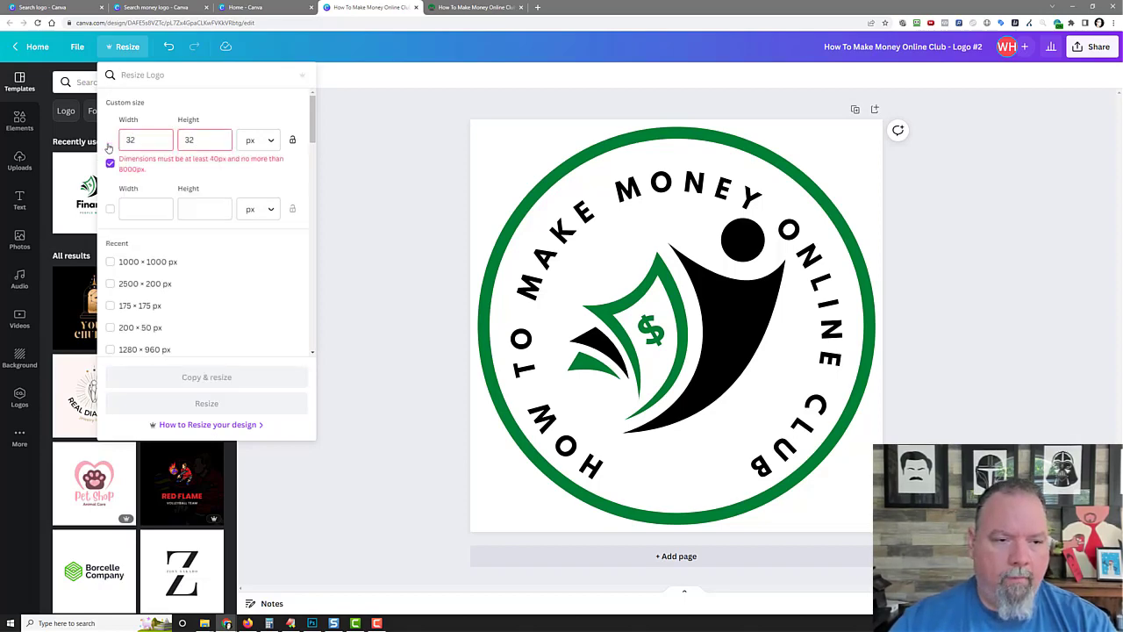
key("shift+Tab")
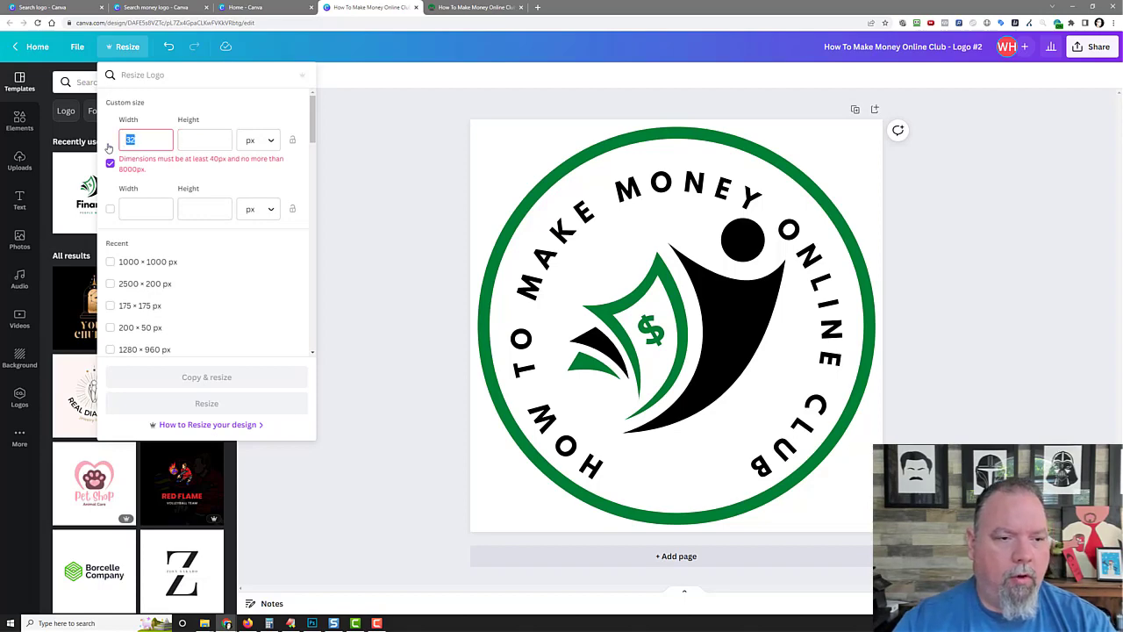
key("BackSpace")
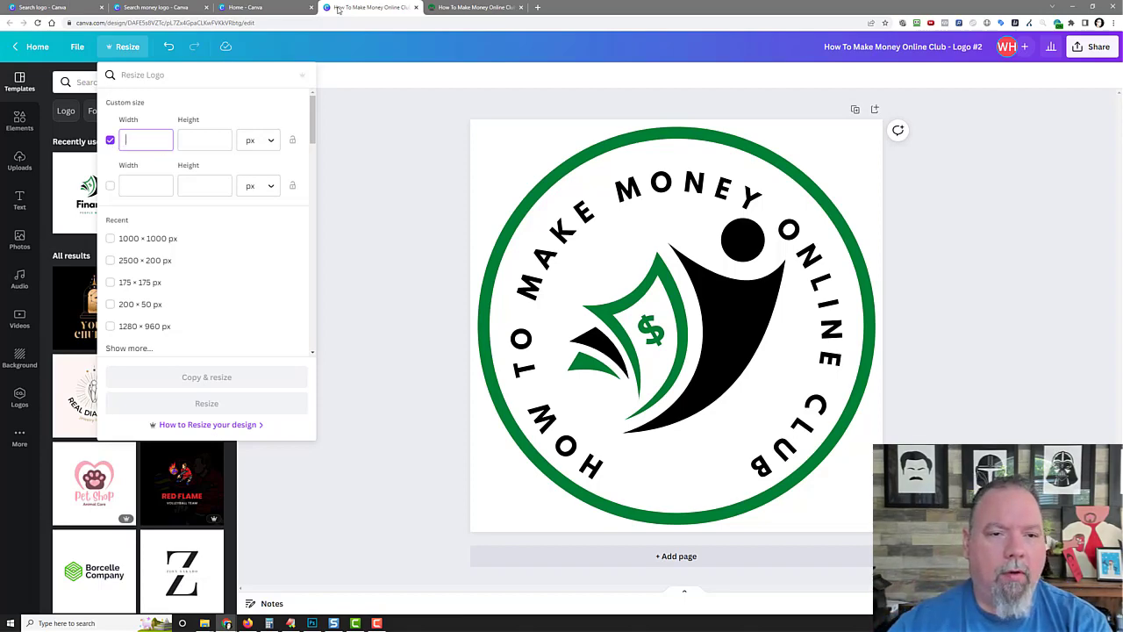
Step: Look at the club website's browser tab icon, return to the logo design and dismiss the resize options
left_click(438, 11)
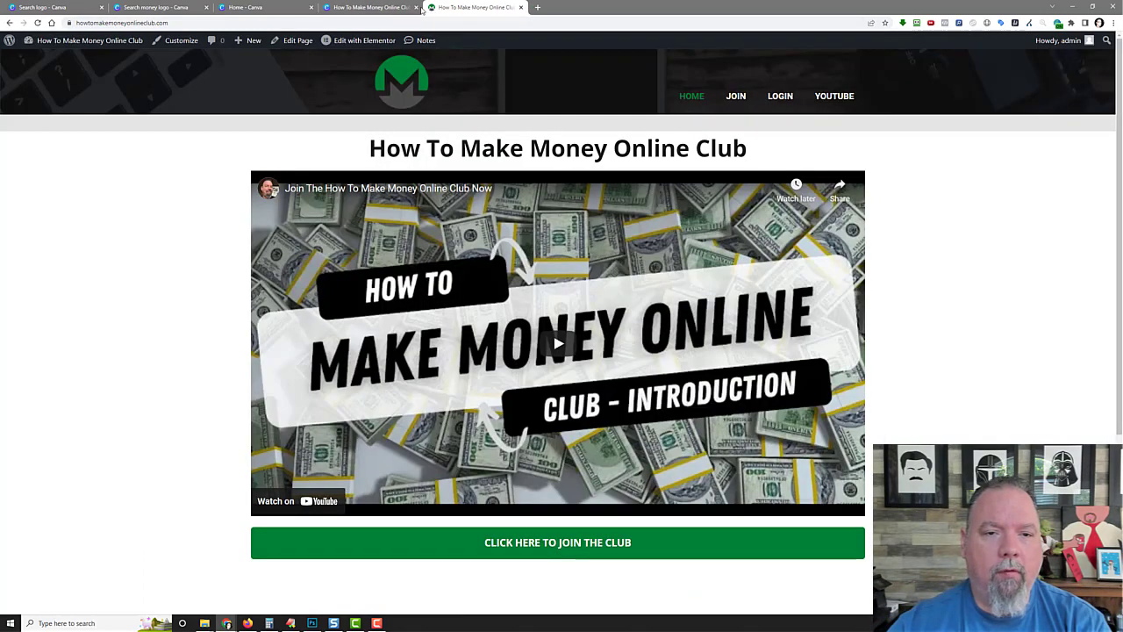
left_click(382, 9)
left_click(438, 12)
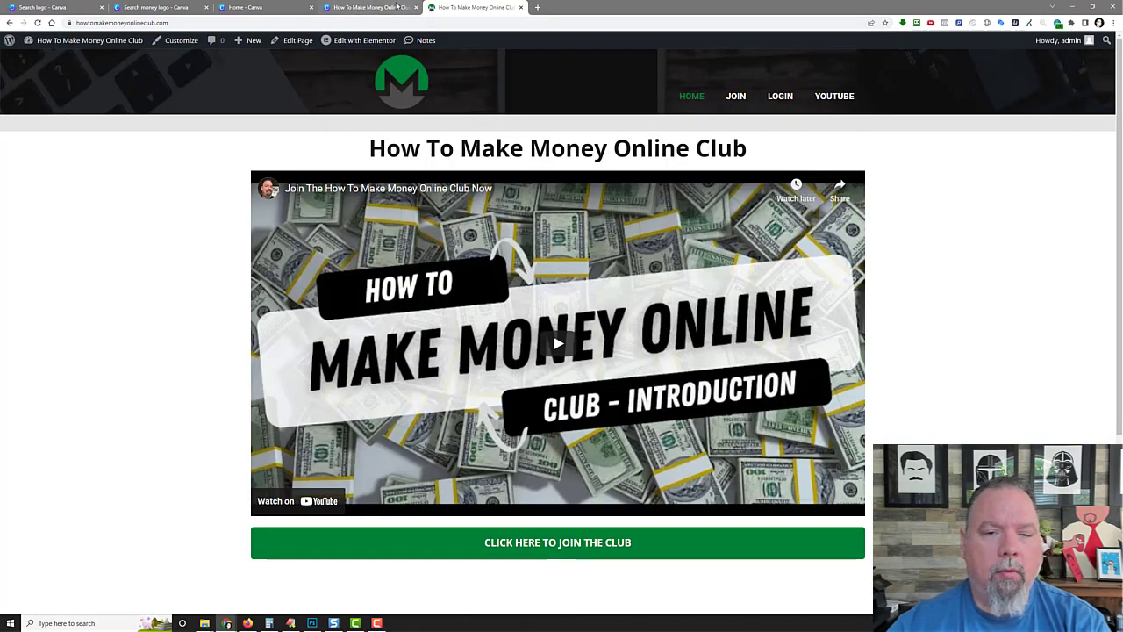
left_click(397, 7)
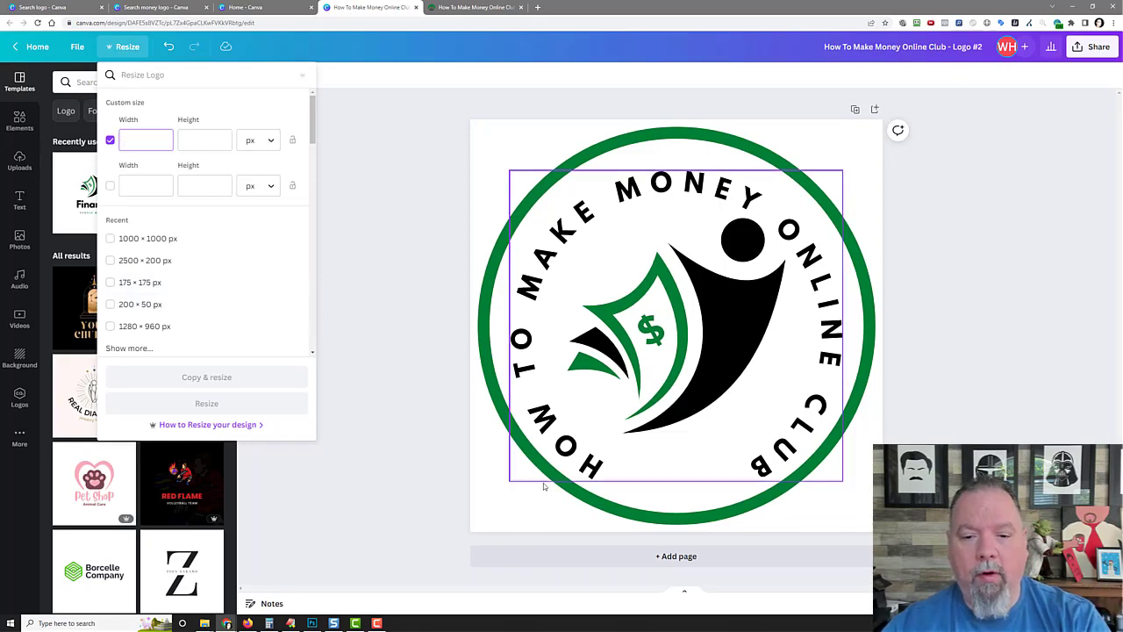
left_click(365, 165)
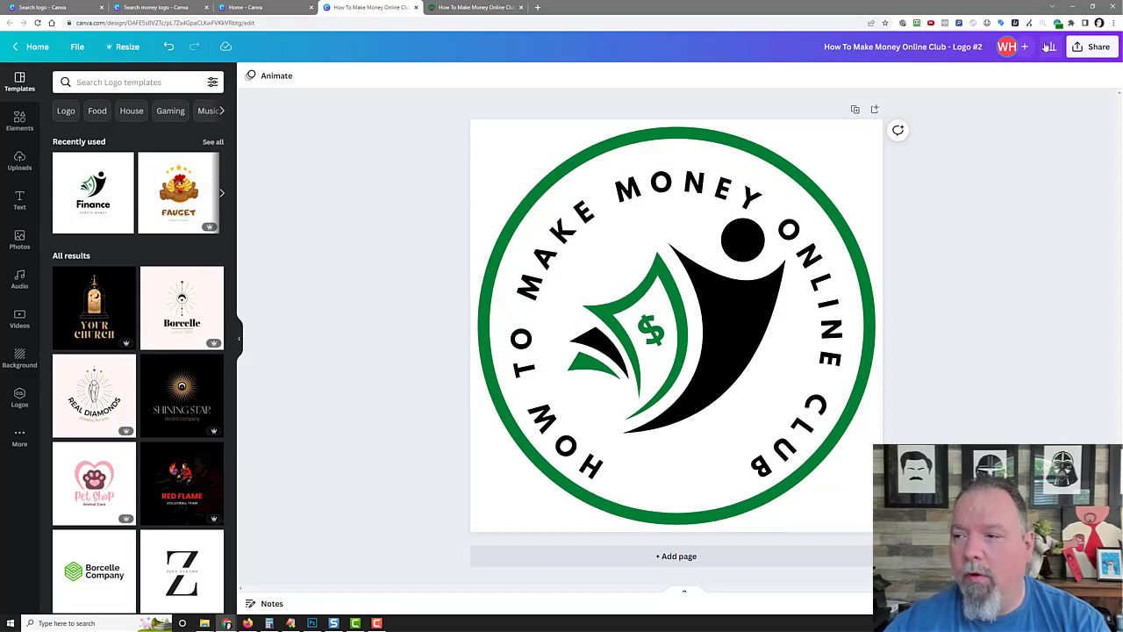
Step: Download the logo as a PNG with a transparent background
left_click(1079, 49)
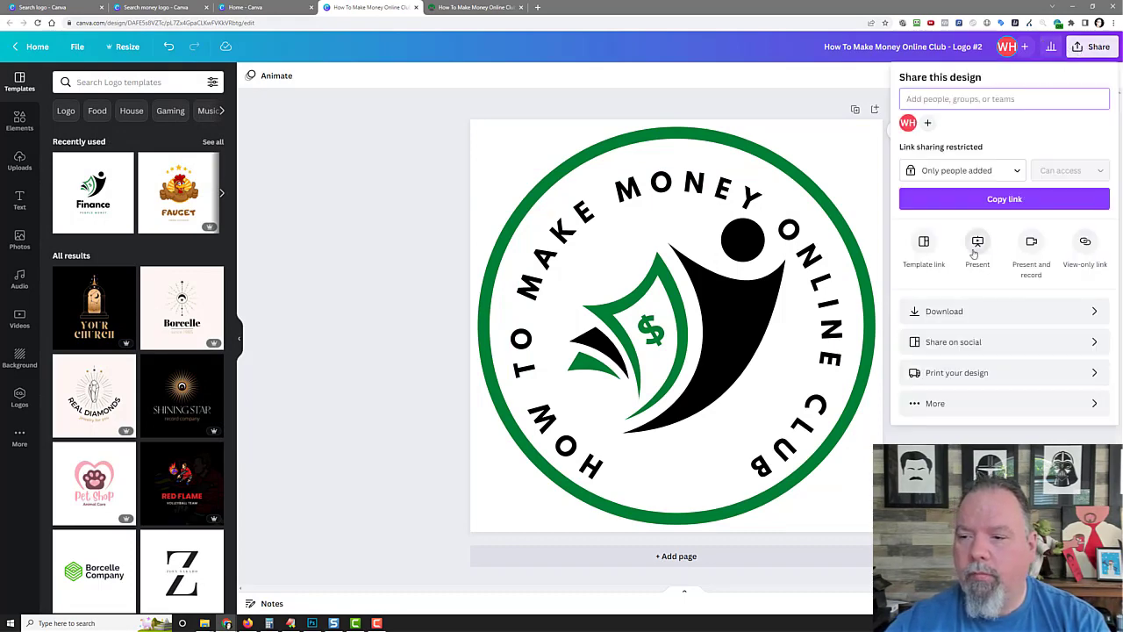
left_click(996, 311)
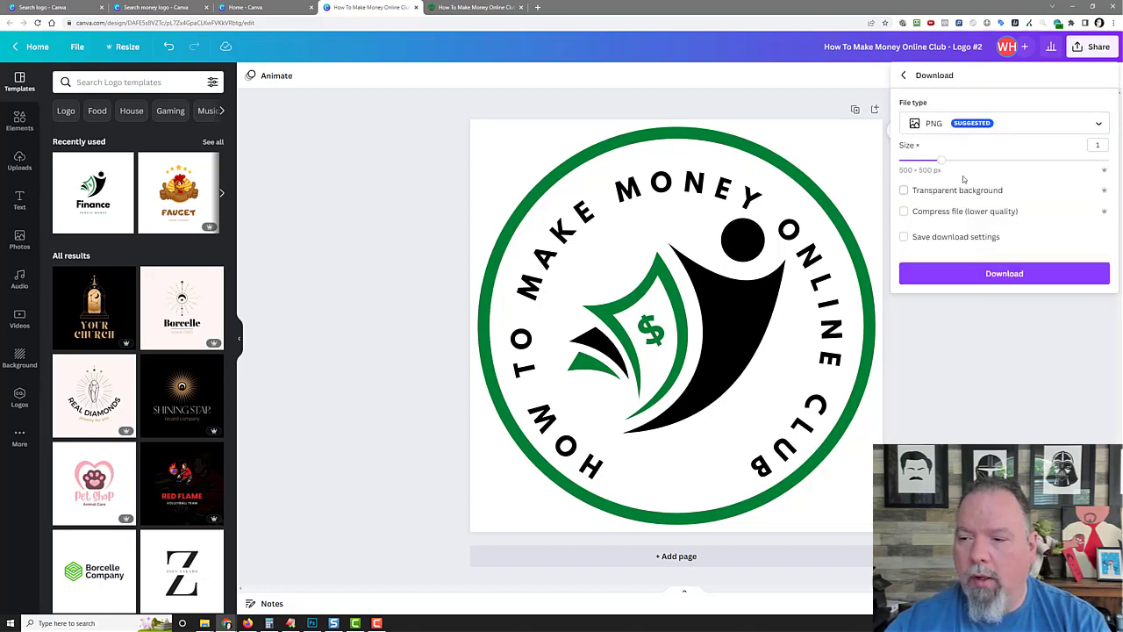
left_click(986, 123)
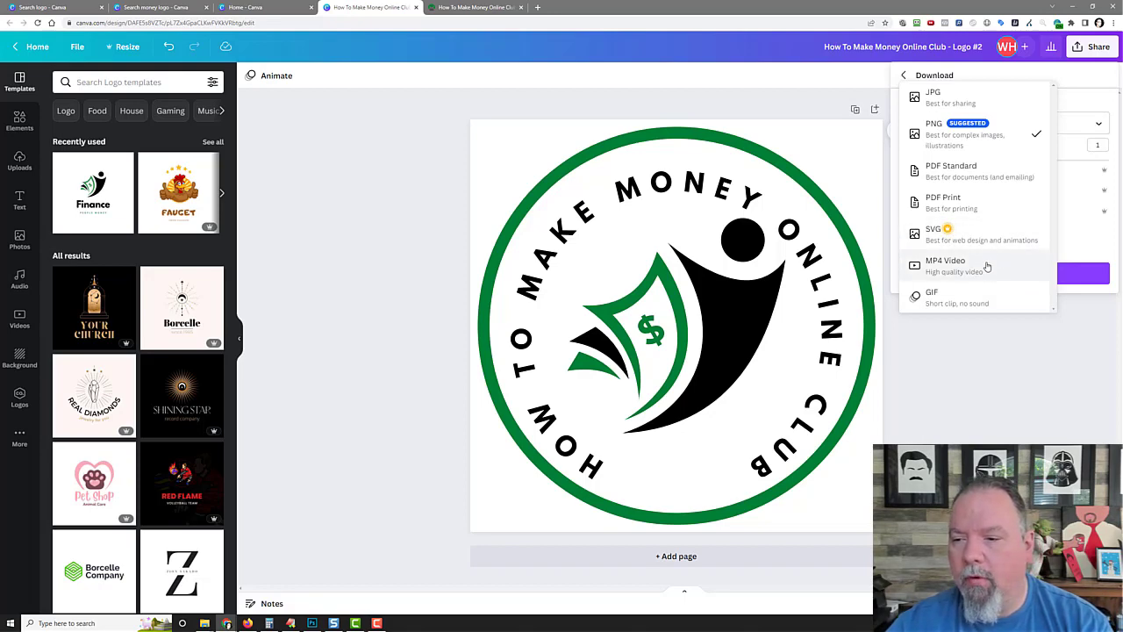
left_click(999, 153)
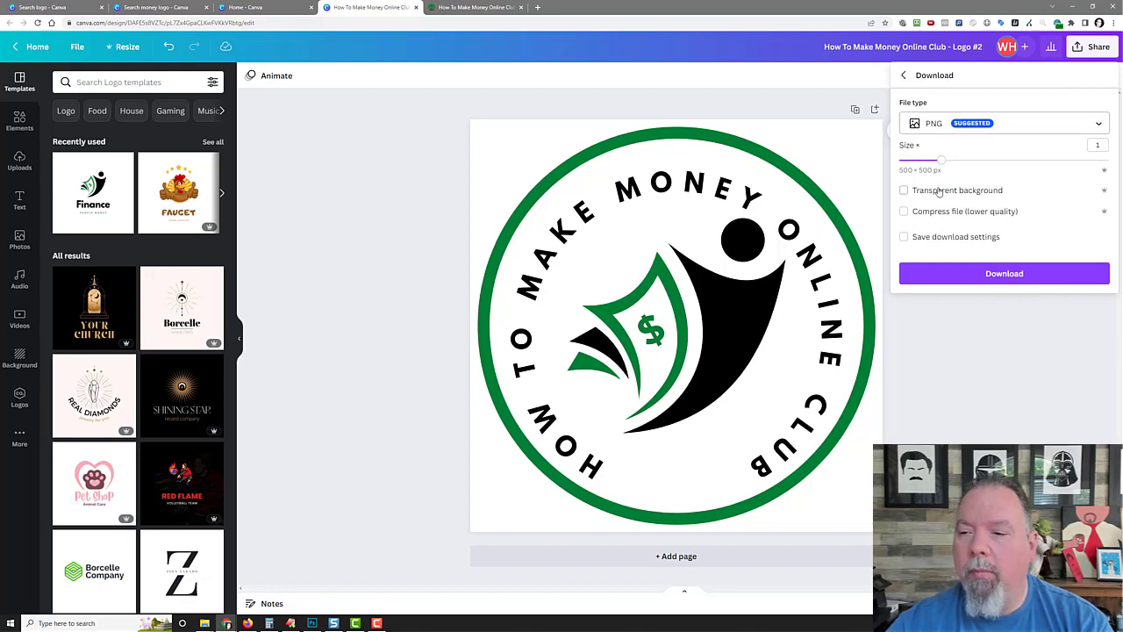
left_click(906, 190)
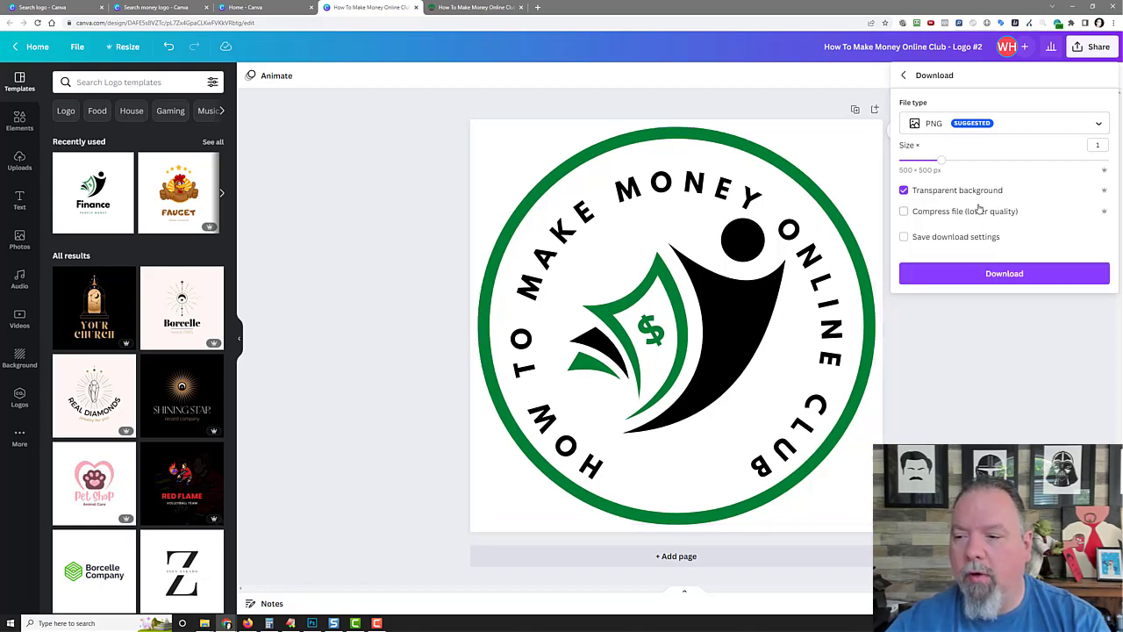
left_click(973, 273)
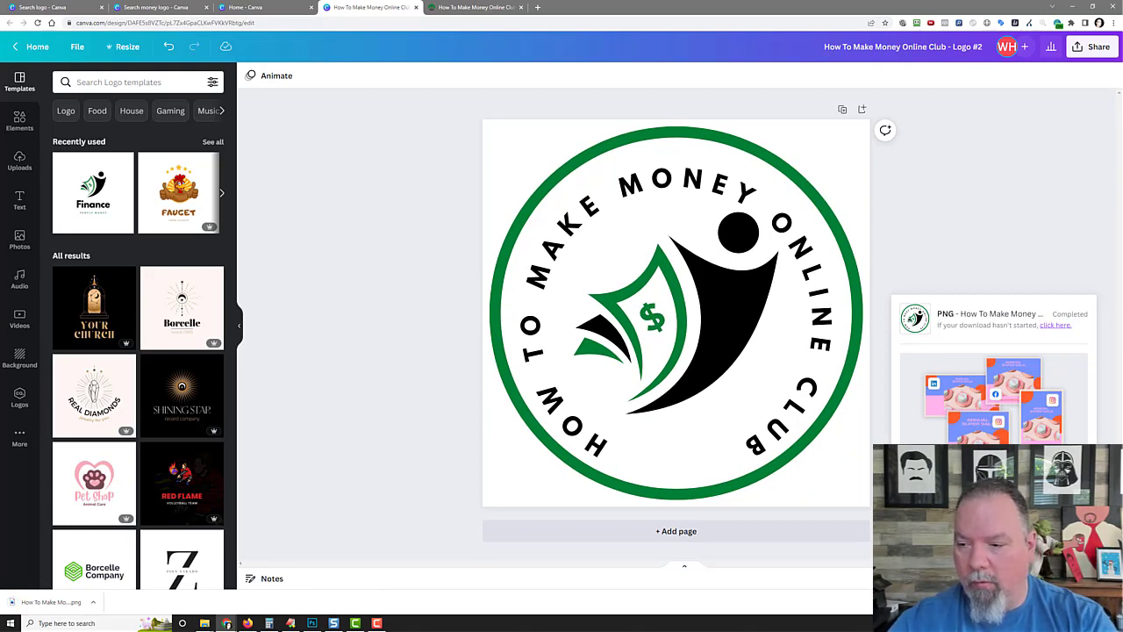
Step: Locate the downloaded logo PNG in its folder and preview it in the image viewer
left_click(92, 603)
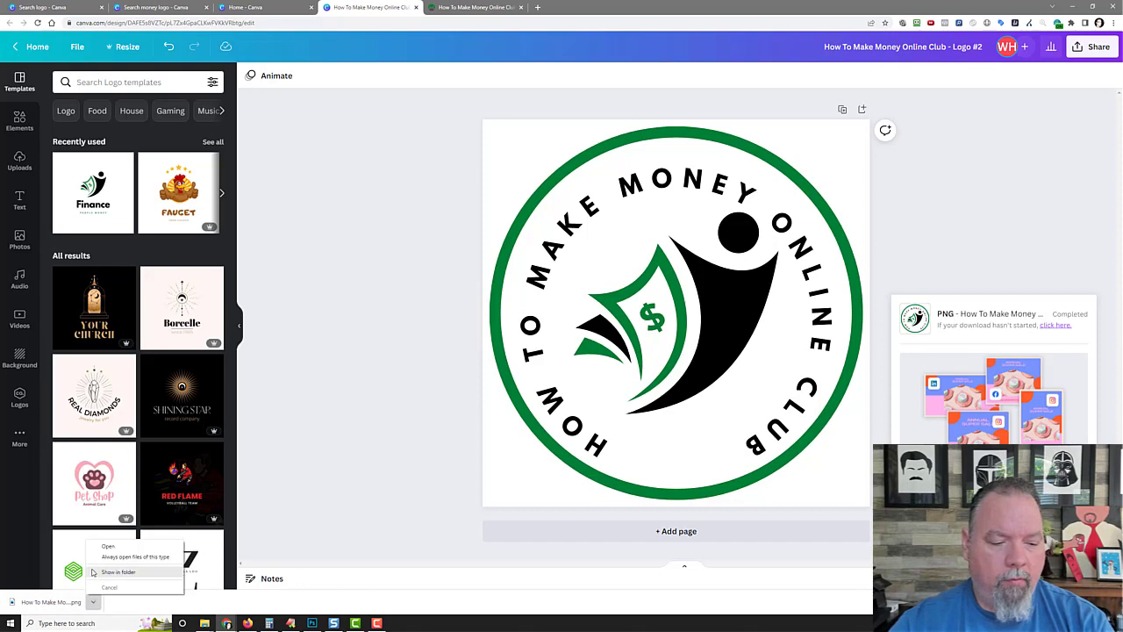
left_click(91, 575)
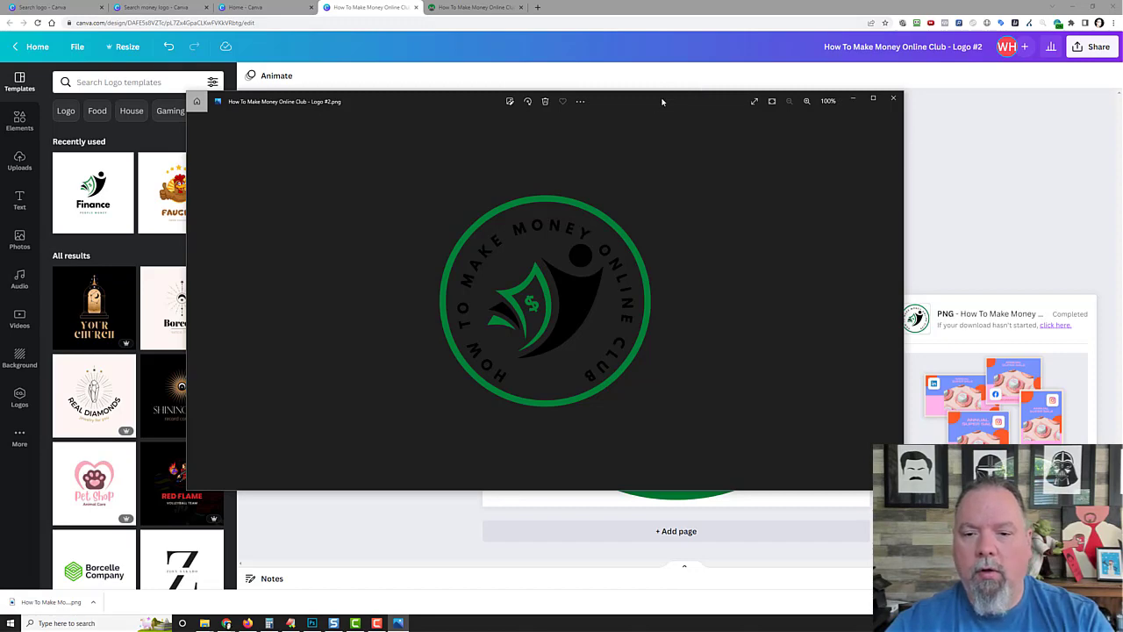
left_click_drag(663, 102, 636, 113)
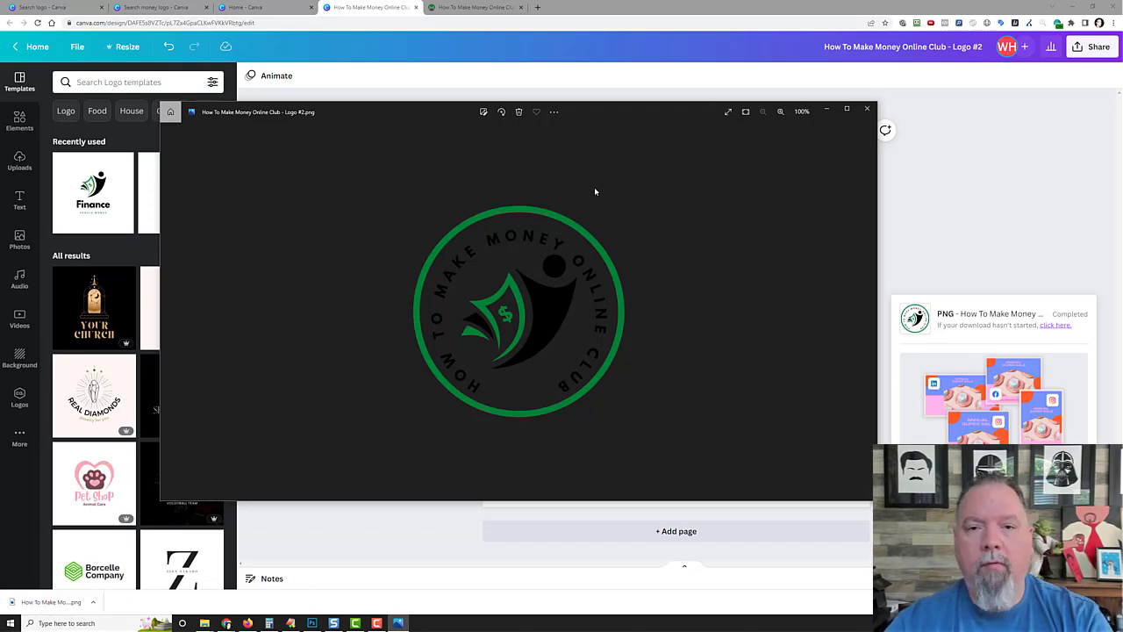
Step: Compare the club website's header with the logo design, ending back in the design
left_click(474, 7)
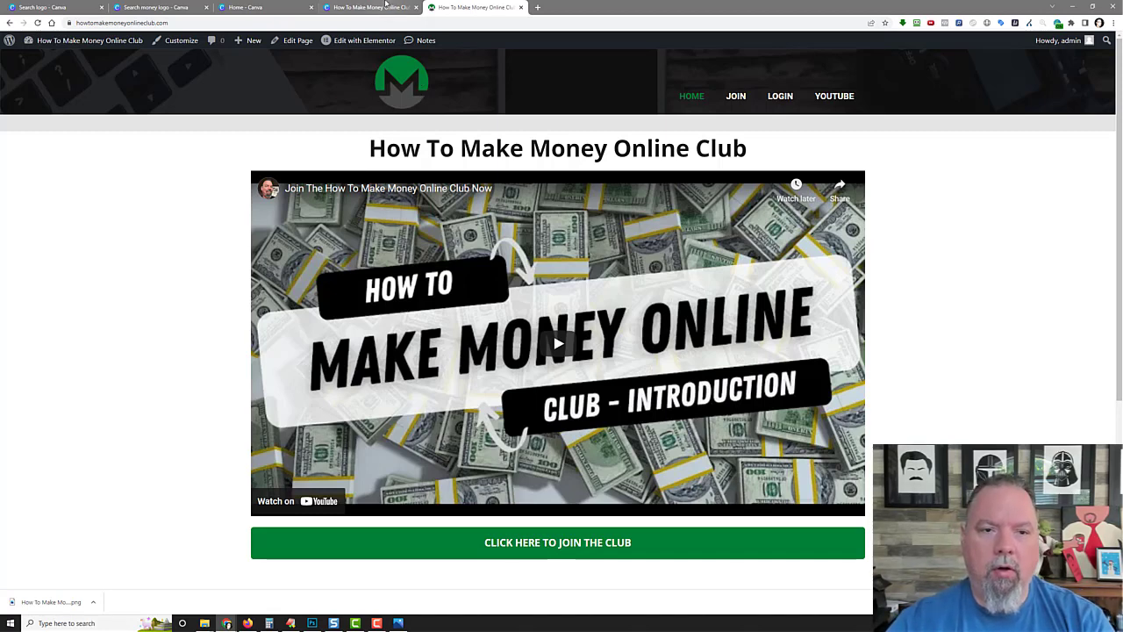
left_click(384, 6)
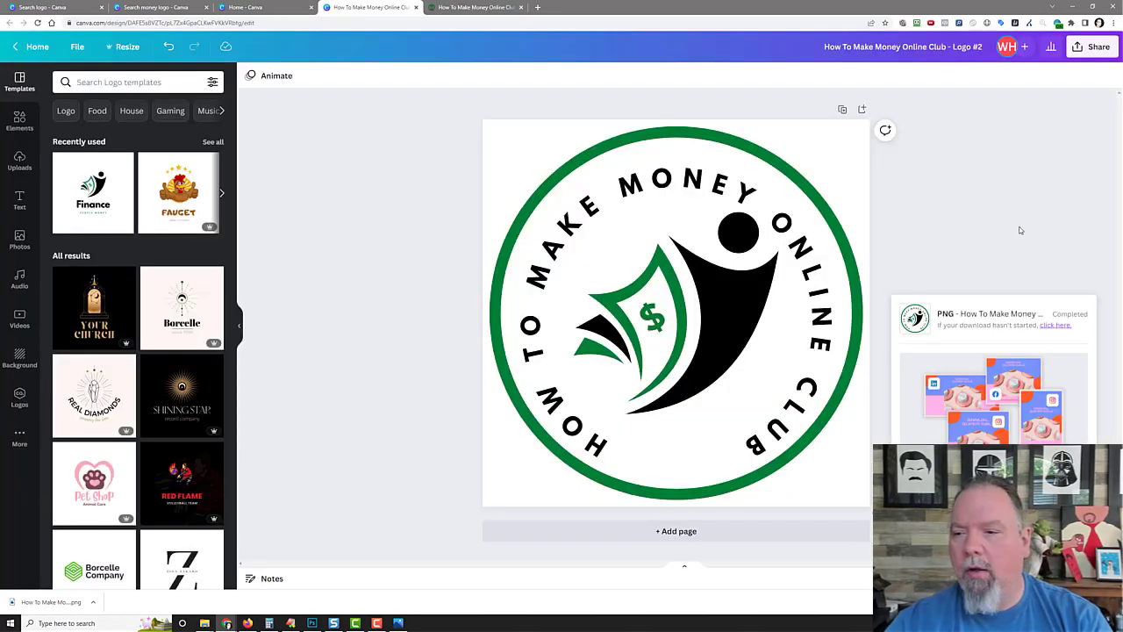
left_click(1035, 195)
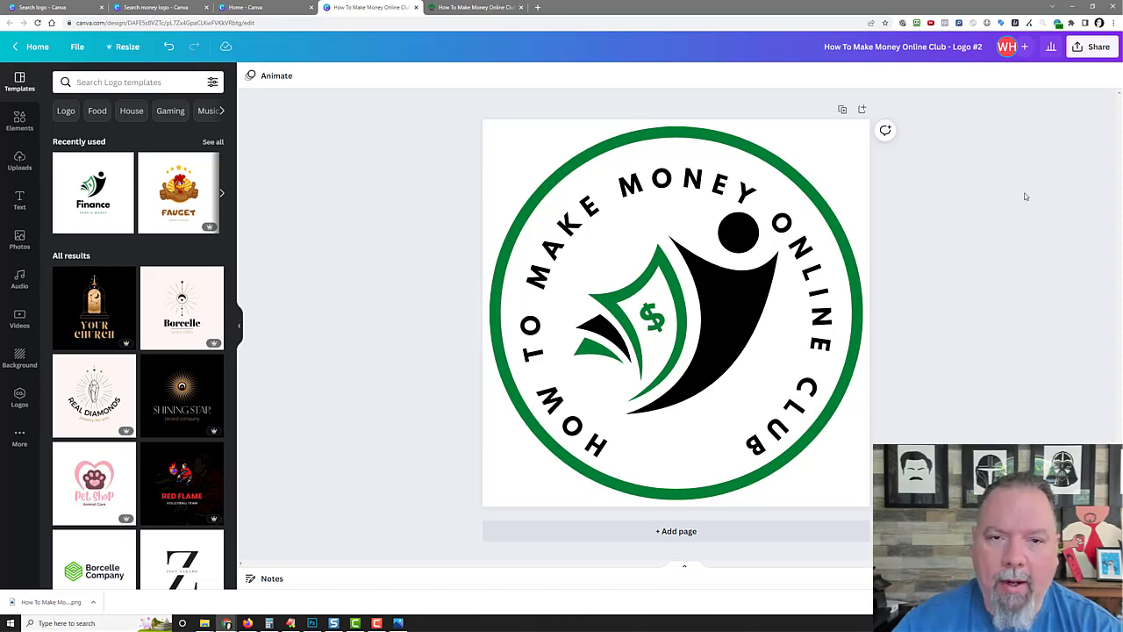
left_click(474, 7)
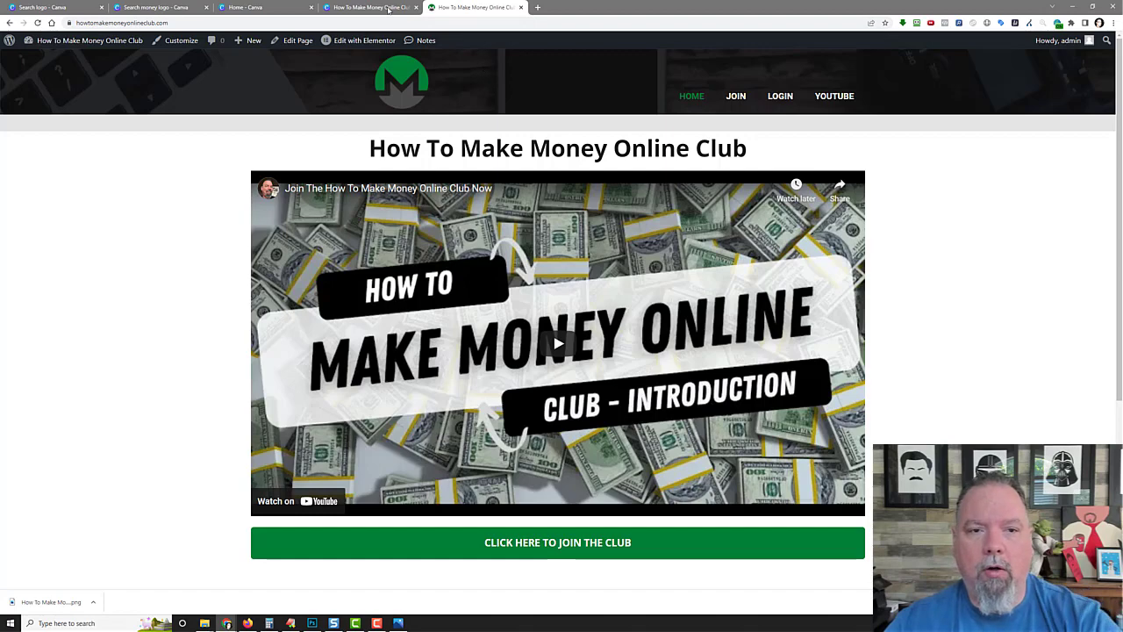
left_click(356, 7)
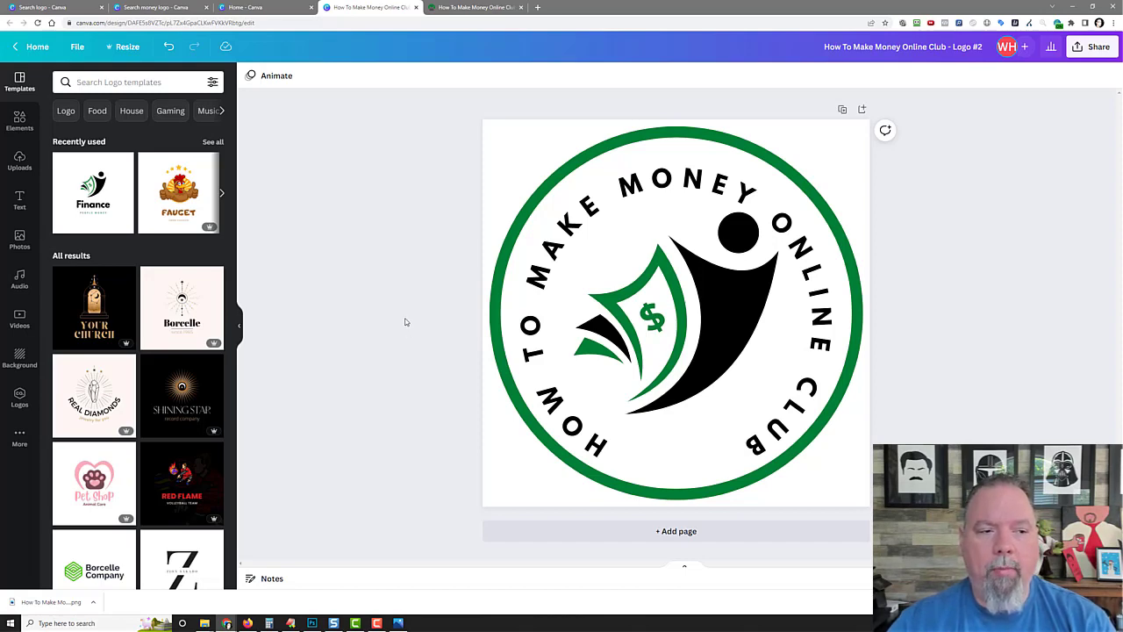
Step: Try the brick wall, desert landscape and northern lights images as the logo page's background
left_click(488, 131)
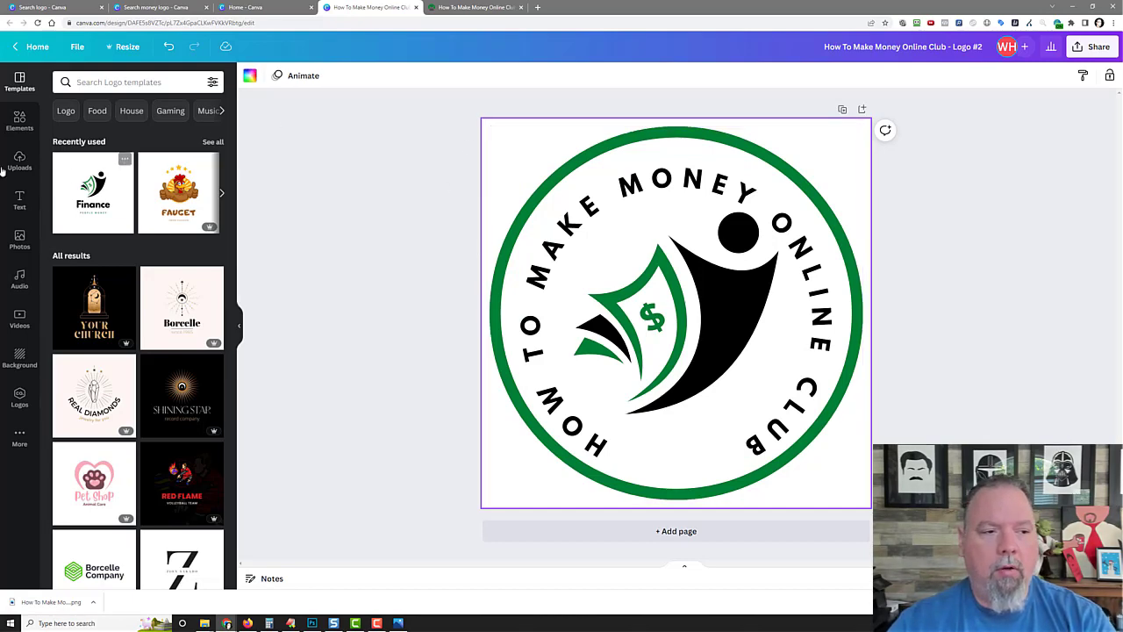
left_click(21, 123)
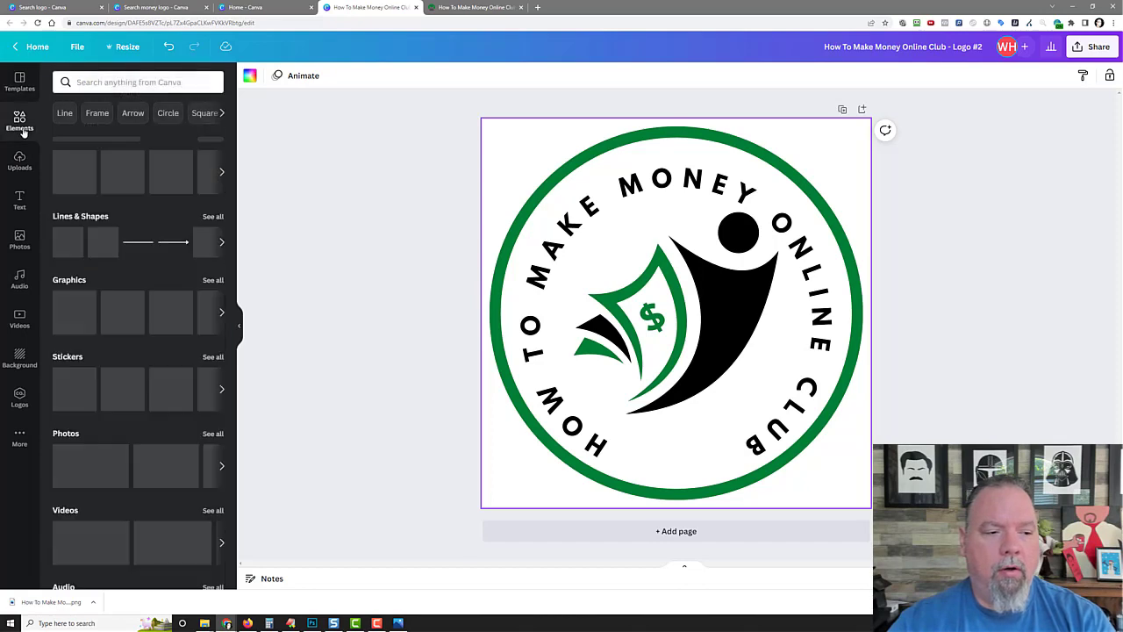
left_click(19, 358)
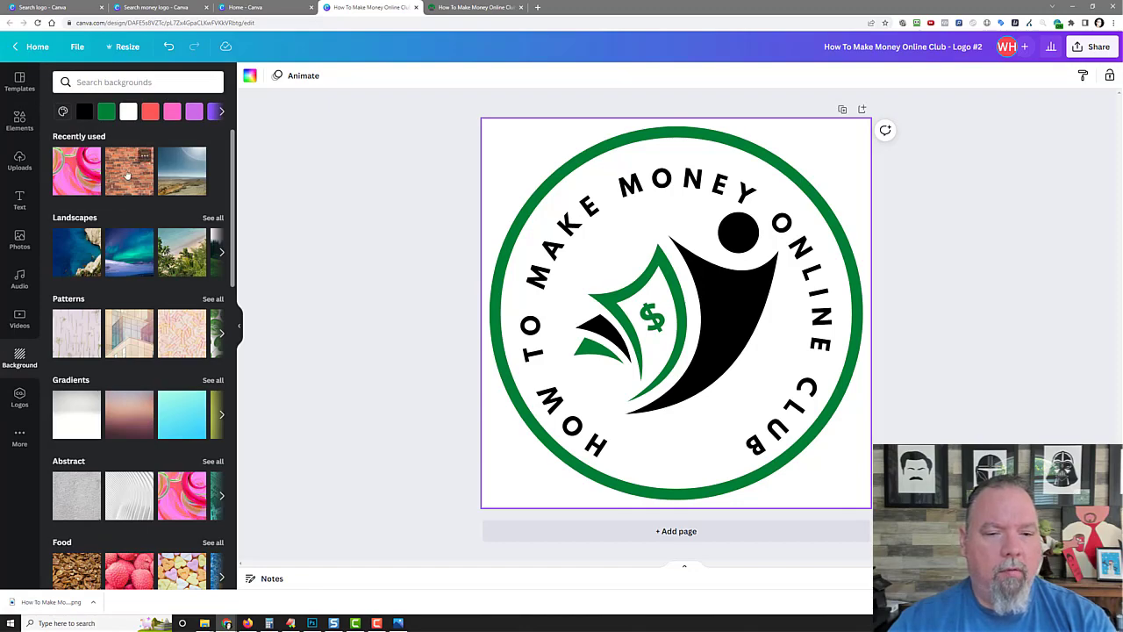
left_click(128, 174)
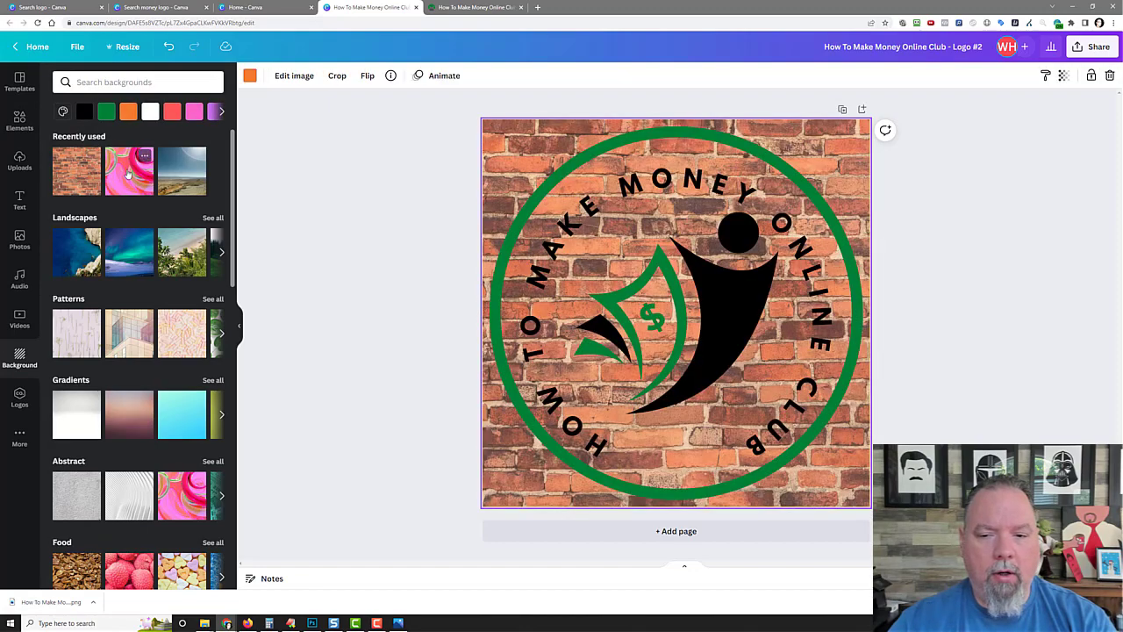
left_click(200, 174)
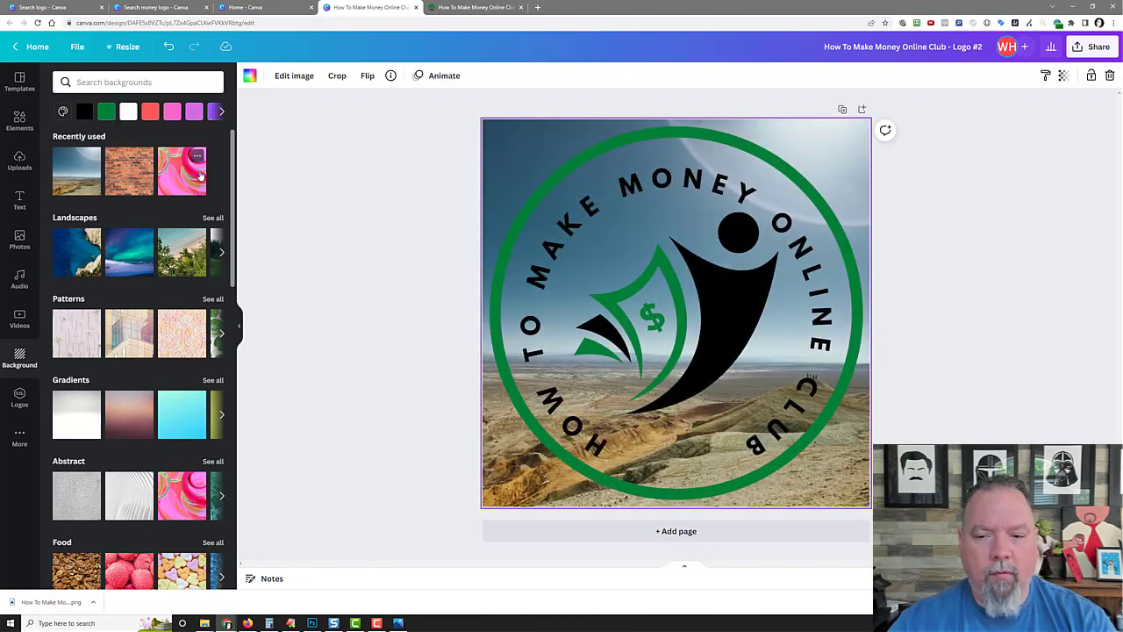
left_click(122, 251)
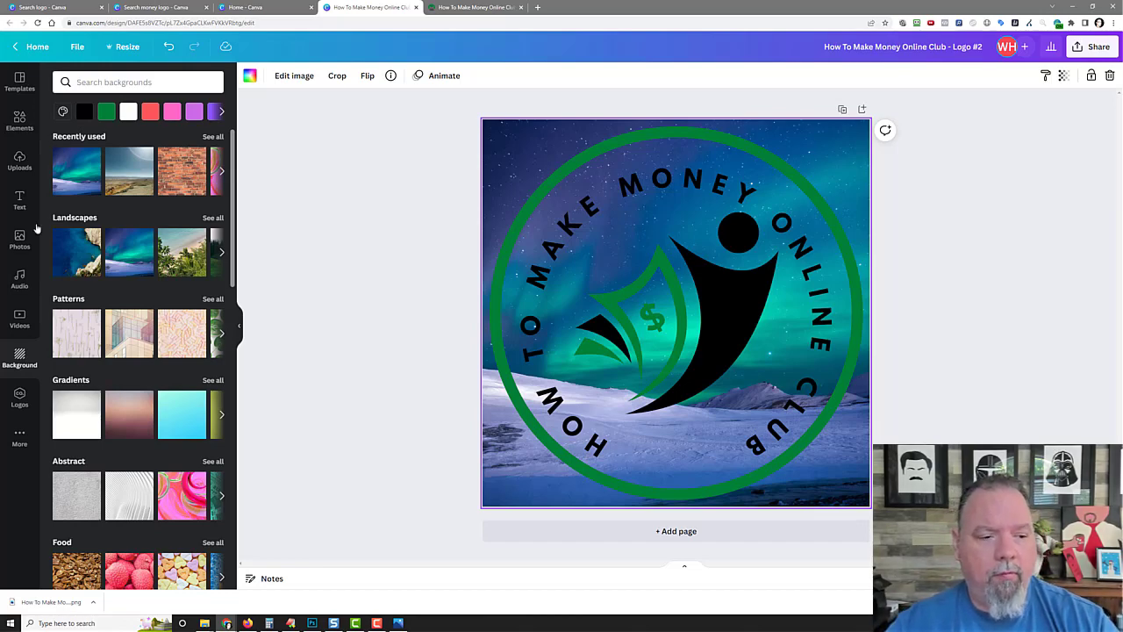
Step: View the brand kit logos and undo the three background image changes
left_click(20, 399)
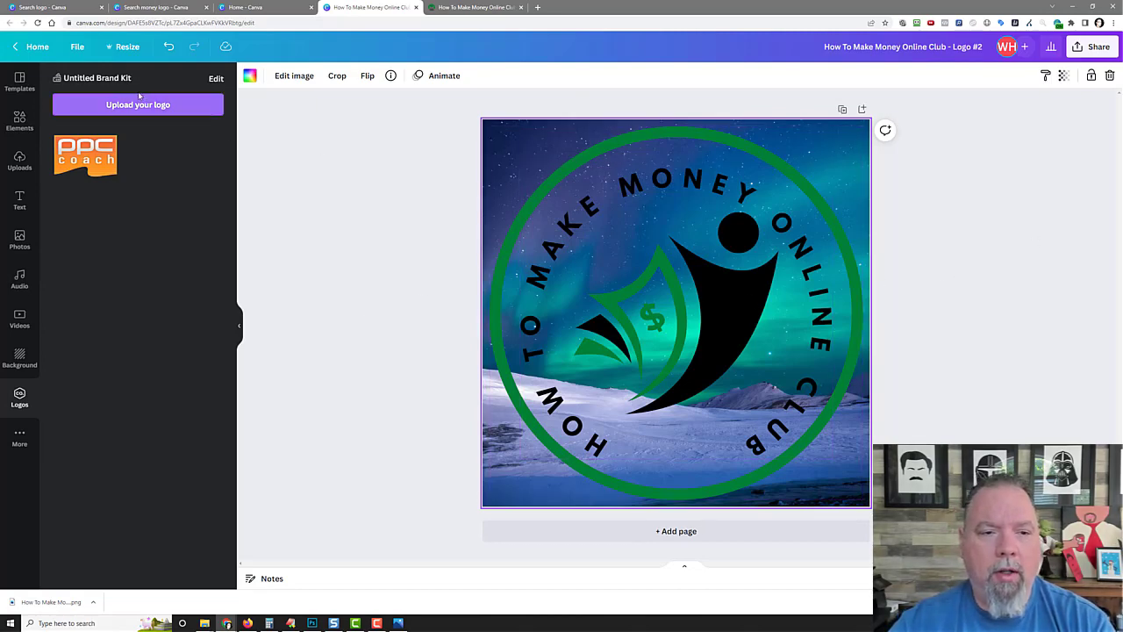
left_click(170, 47)
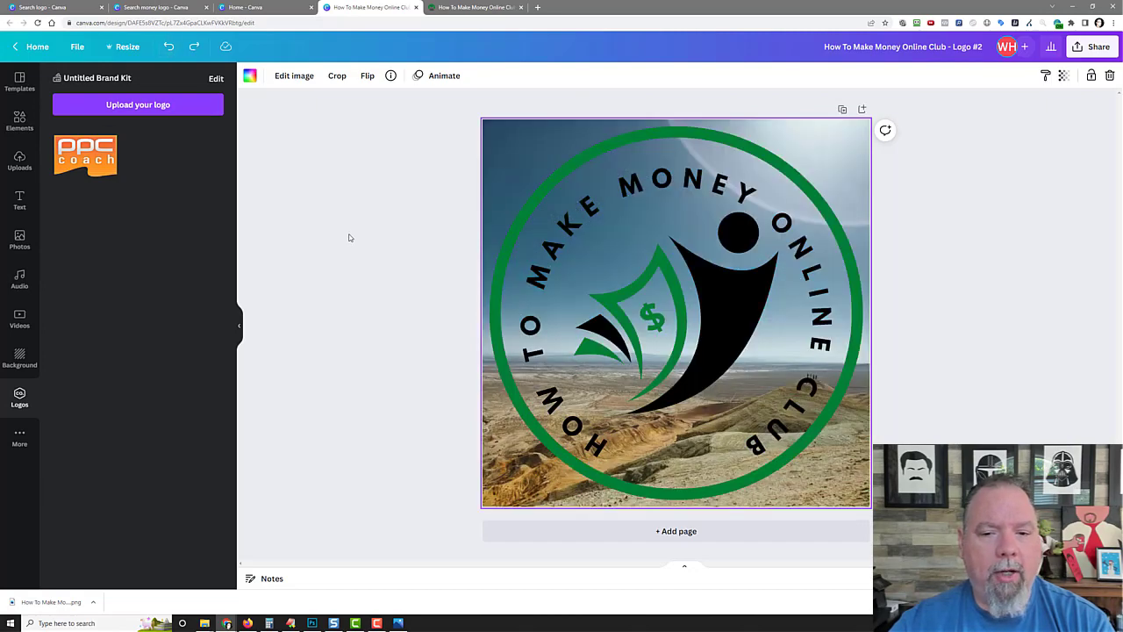
left_click(173, 48)
left_click(172, 48)
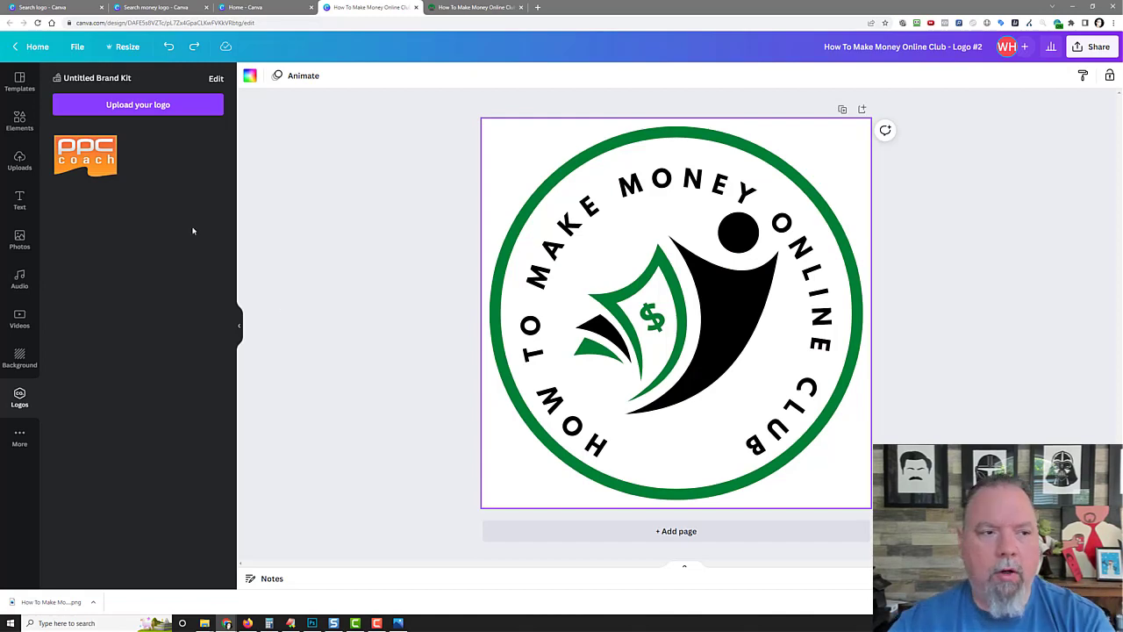
Step: Return to the Canva home page and find the club logo among the recent designs
left_click(34, 49)
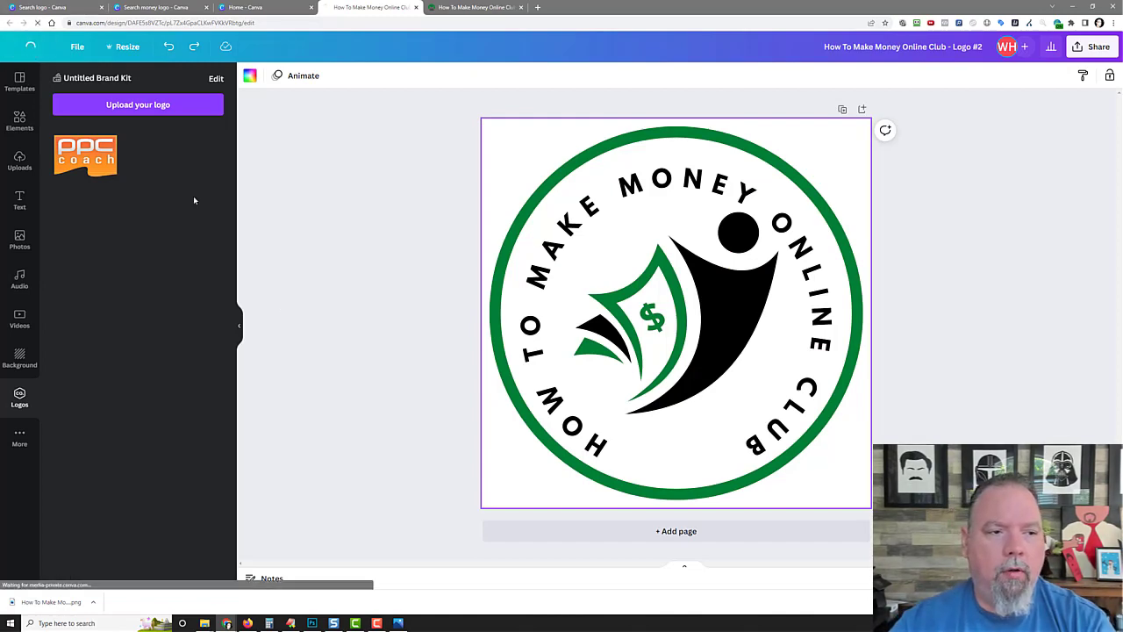
scroll(219, 442, "down", 3)
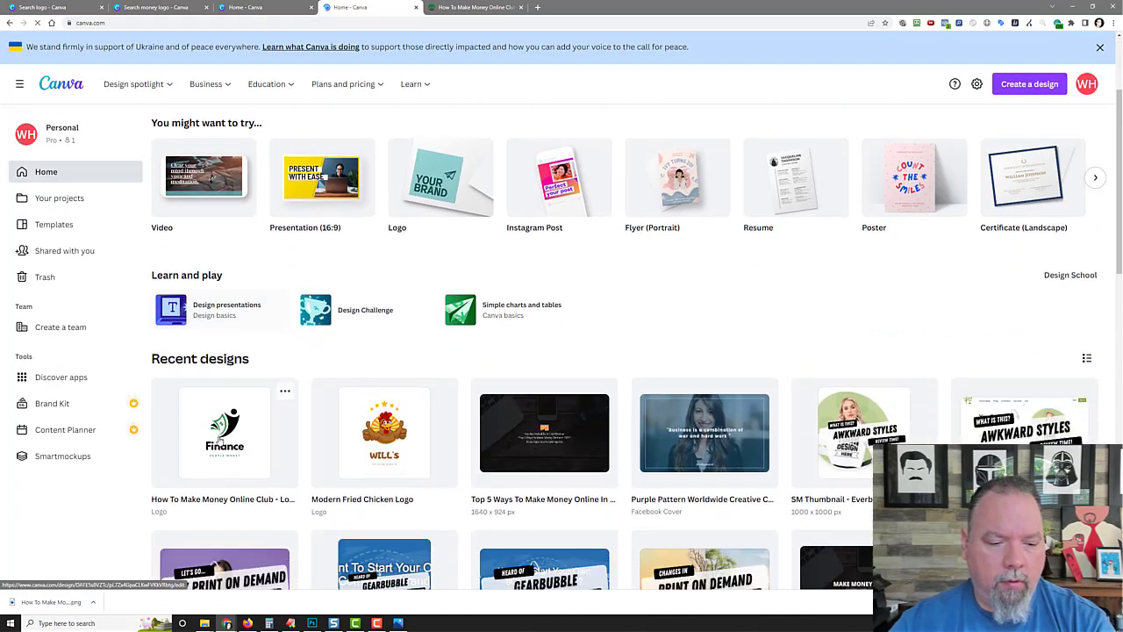